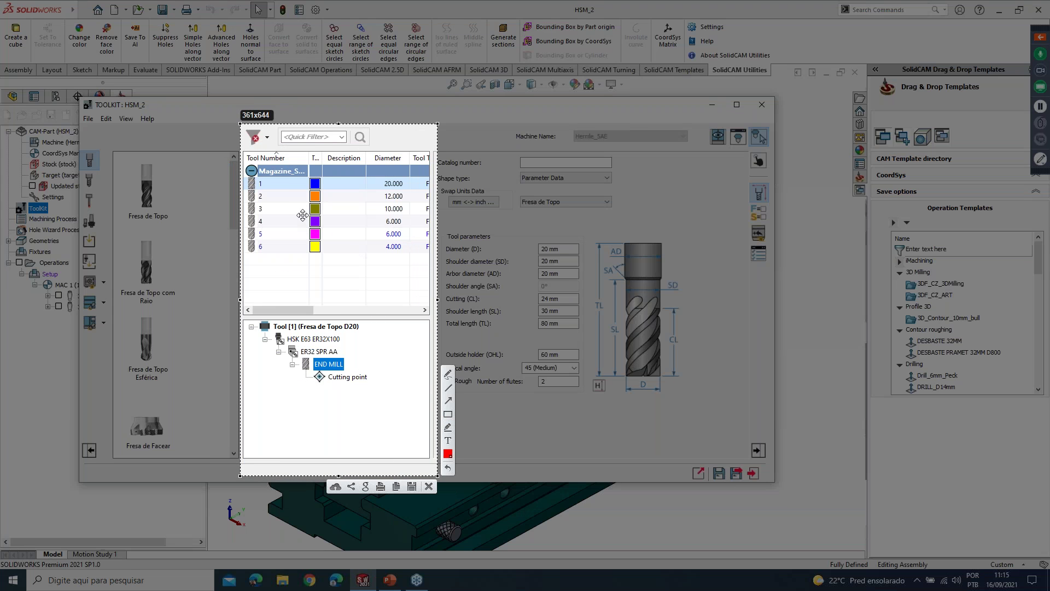
- Box the tool's component tree in red on the screen capture, draw an arrow from it to tool 1, and discard the capture
click(447, 417)
mouse_move(247, 321)
mouse_down()
mouse_move(286, 352)
mouse_move(393, 392)
mouse_up()
click(447, 402)
drag(317, 320, 298, 188)
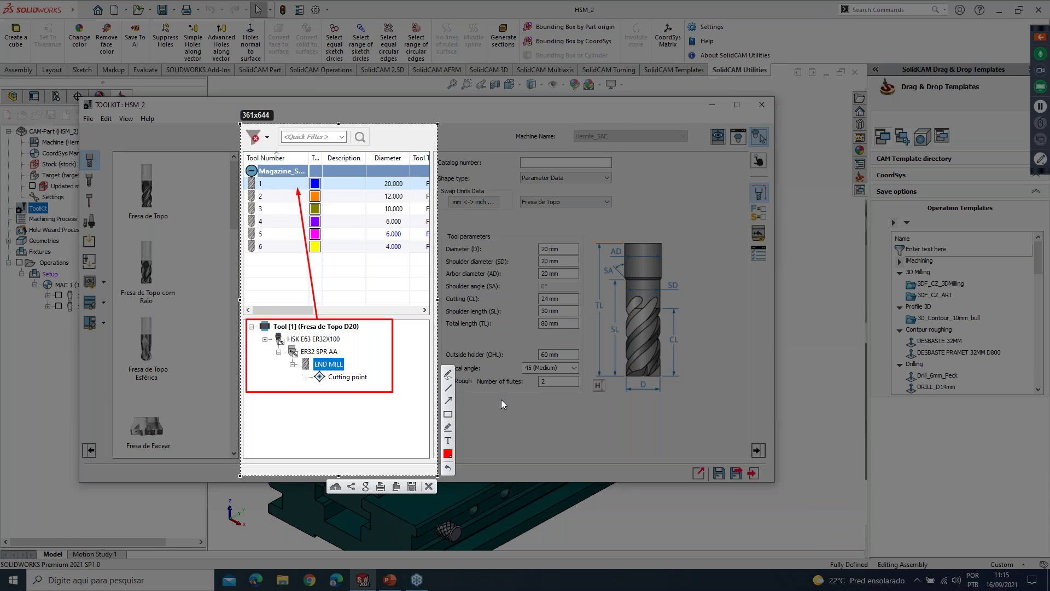
key(Escape)
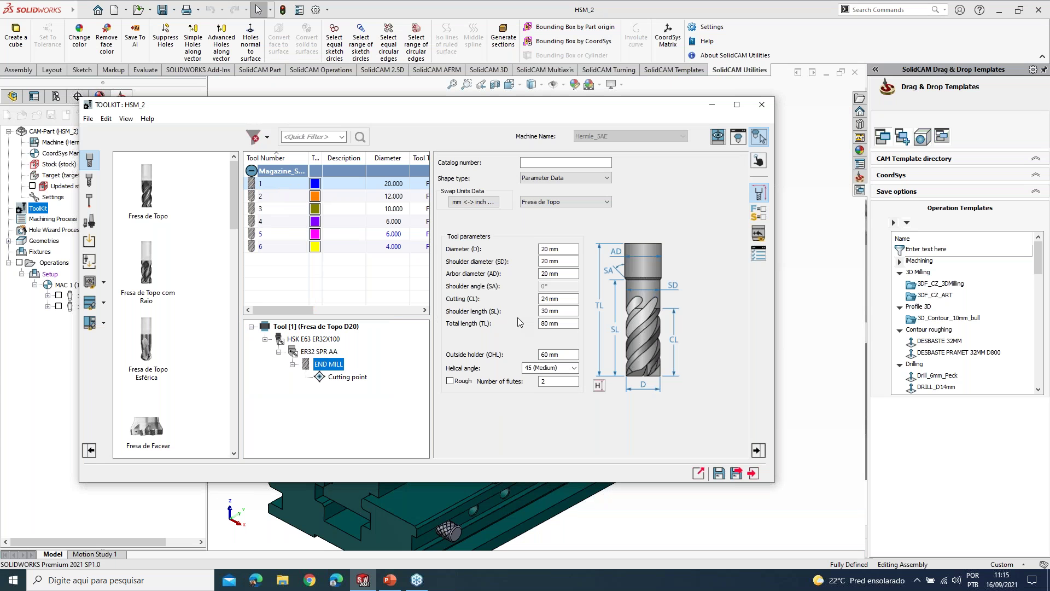
- Capture the tool table and parameter area, outline the tool parameters in red, and point an arrow at them from END MILL
key(Print)
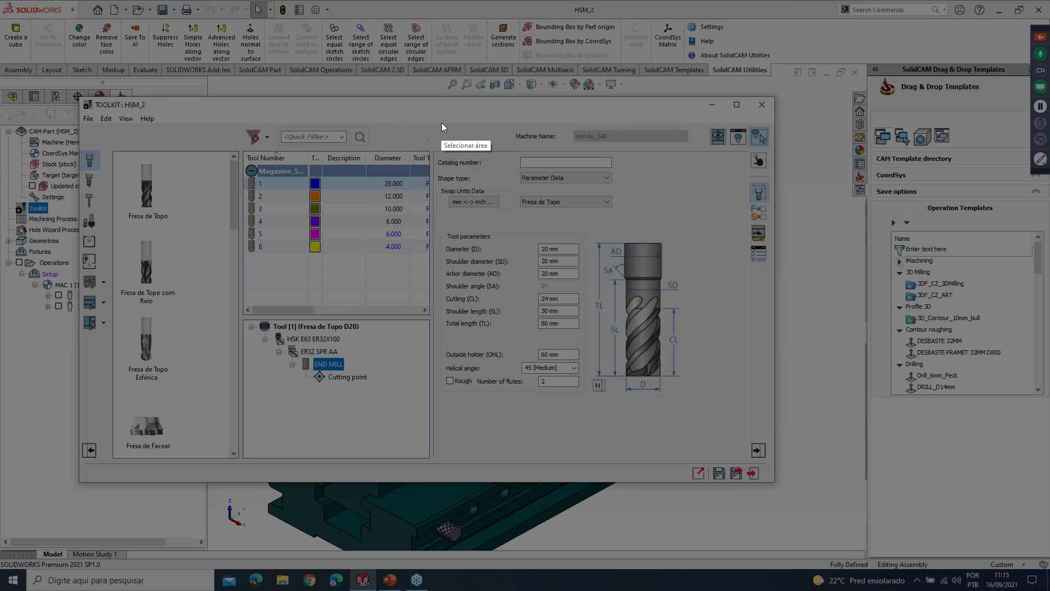
drag(431, 124, 776, 488)
drag(430, 303, 240, 315)
mouse_move(435, 152)
mouse_down()
mouse_move(649, 263)
mouse_move(772, 444)
mouse_move(771, 462)
mouse_up()
click(783, 409)
drag(345, 362, 432, 348)
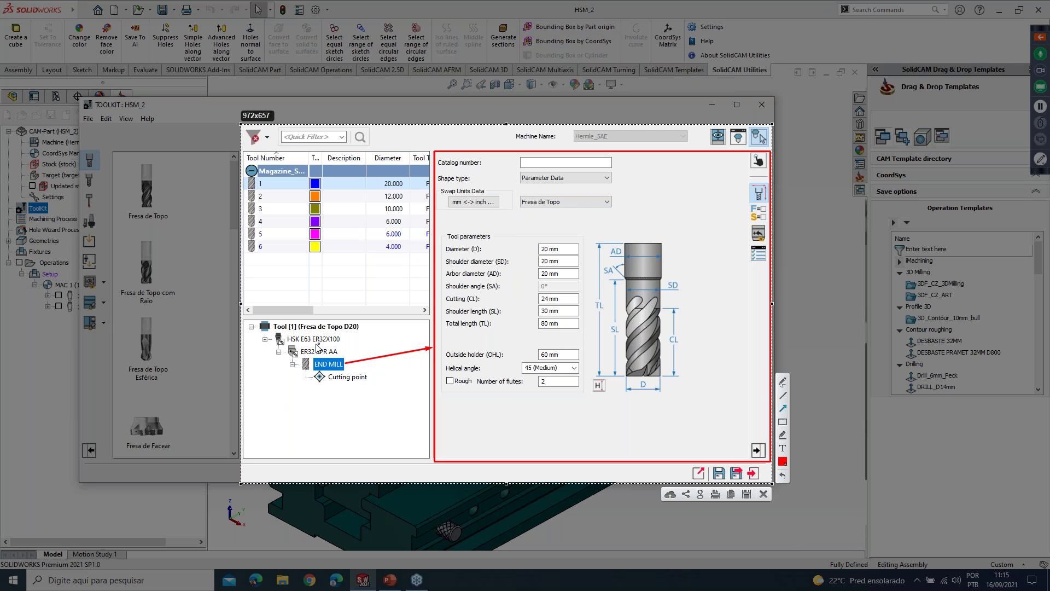
- Outline the three tool data page icons and the ER32 SPR AA component in red on the capture, and discard it
click(782, 422)
drag(747, 183, 768, 204)
drag(748, 206, 768, 226)
drag(747, 225, 768, 246)
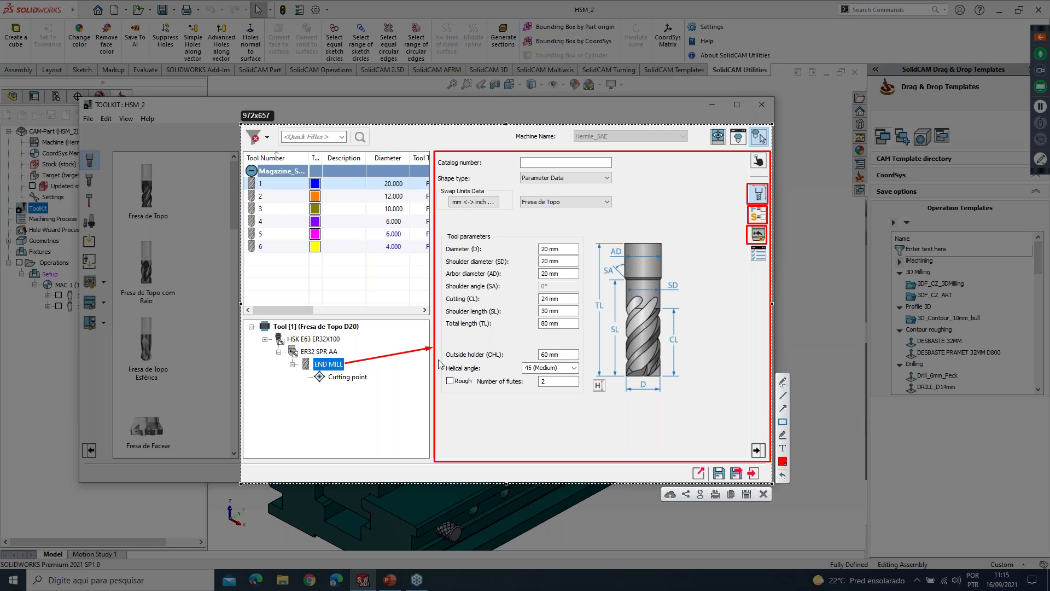
drag(279, 346, 343, 360)
click(783, 207)
key(Escape)
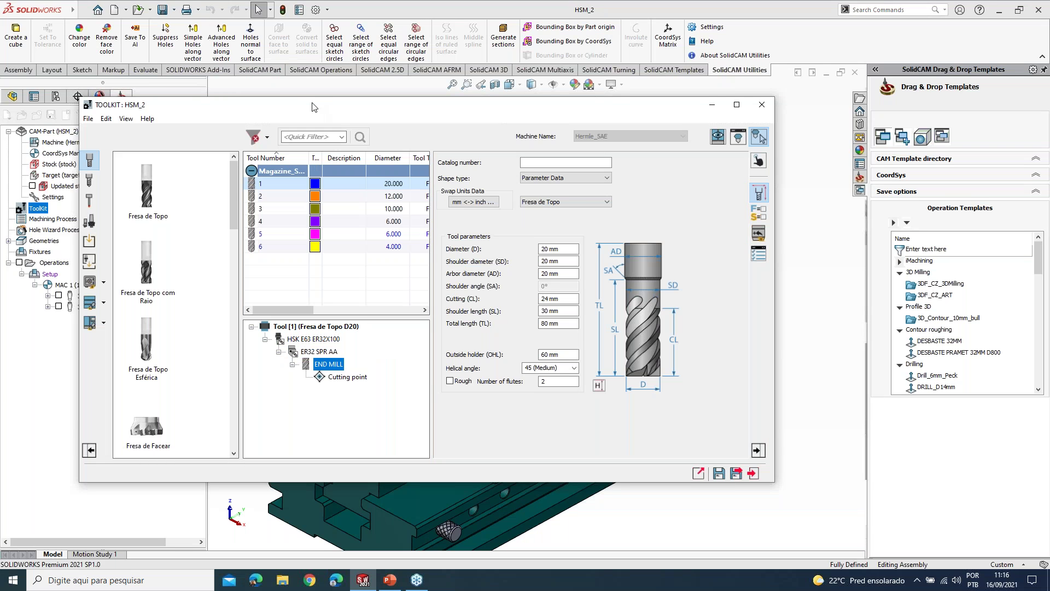
- Move the Toolkit window aside and copy a screen capture of its three preview and selection icons
drag(314, 106, 263, 103)
key(Print)
drag(649, 118, 720, 142)
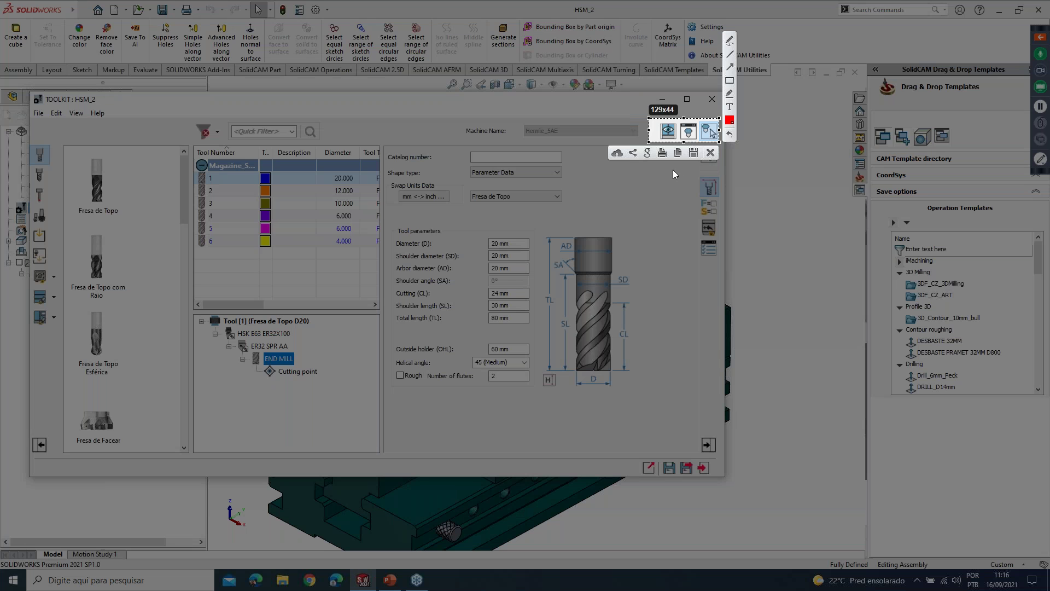
key(ctrl+c)
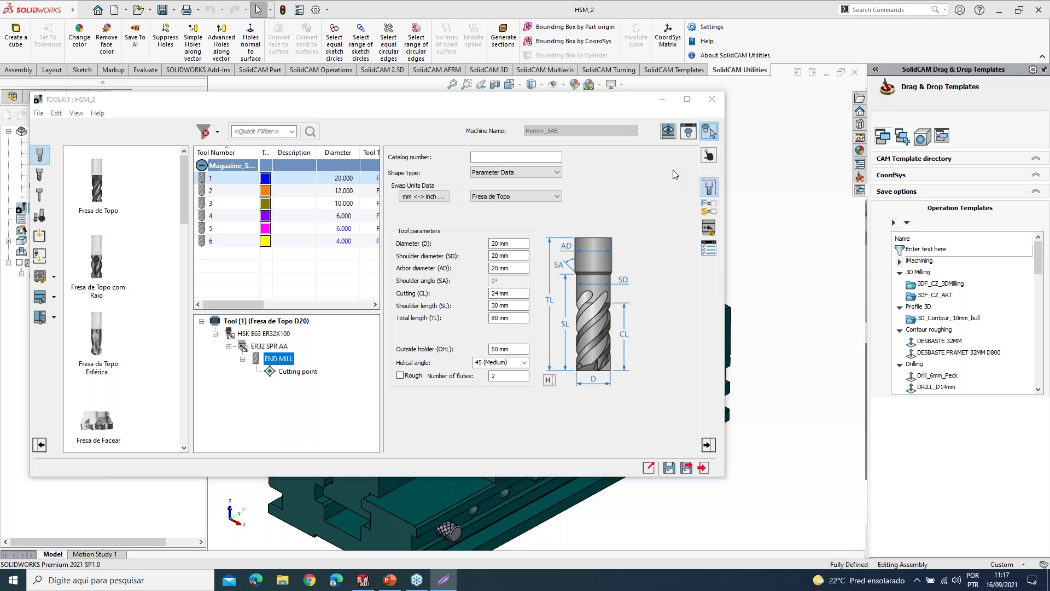
- Open the Machine Preview and examine tool 1 mounted in the spindle up close
click(709, 155)
click(509, 267)
click(507, 300)
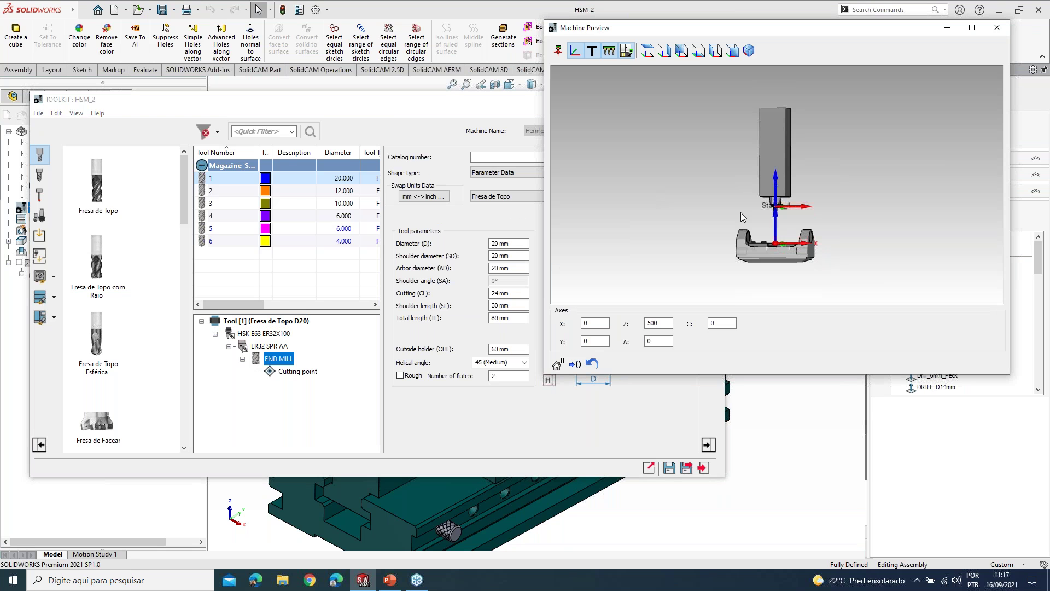
scroll(775, 211, up, 6)
middle_drag(774, 186, 750, 202)
scroll(776, 172, up, 3)
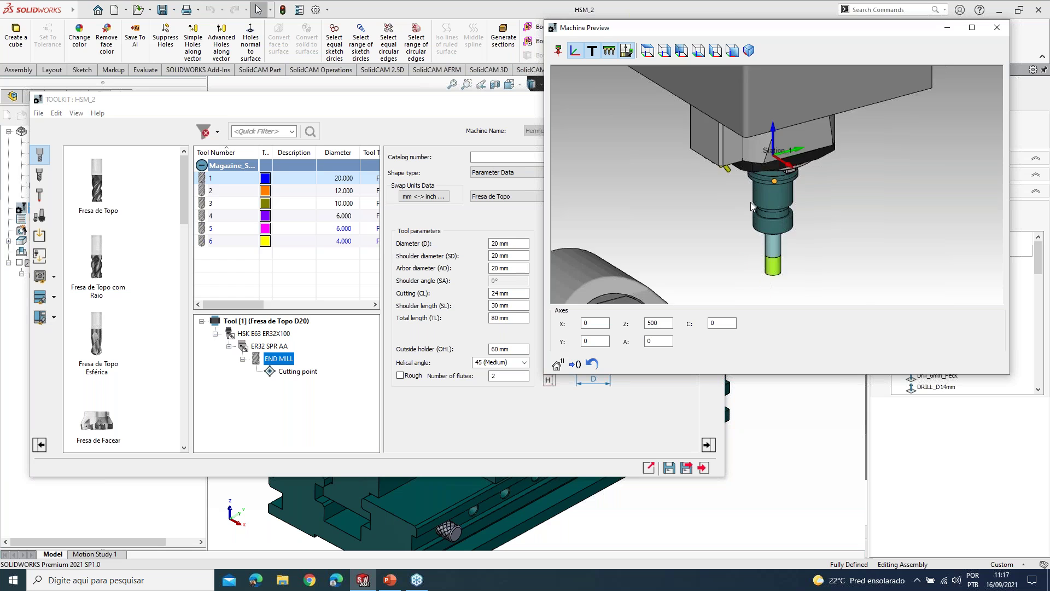
- Jog the previewed machine axes to X -18, Y -12, Z 478, A 5 and C -7, and close the preview
scroll(750, 202, down, 4)
scroll(660, 323, down, 20)
scroll(602, 324, down, 1)
scroll(602, 324, down, 17)
click(603, 339)
scroll(603, 339, down, 12)
click(658, 341)
scroll(658, 341, up, 5)
click(725, 323)
scroll(725, 322, down, 1)
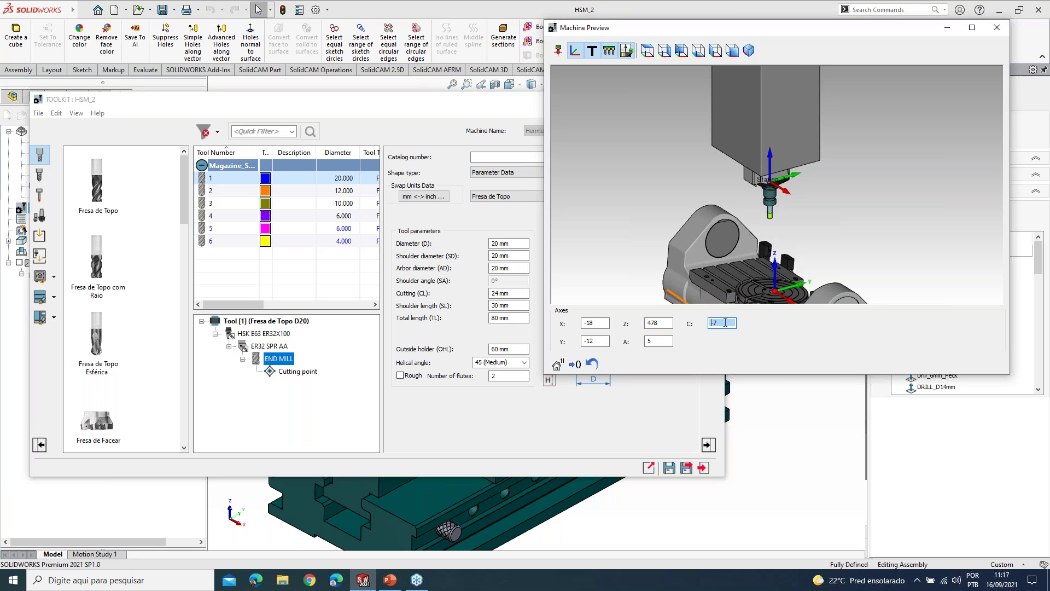
click(927, 87)
click(996, 28)
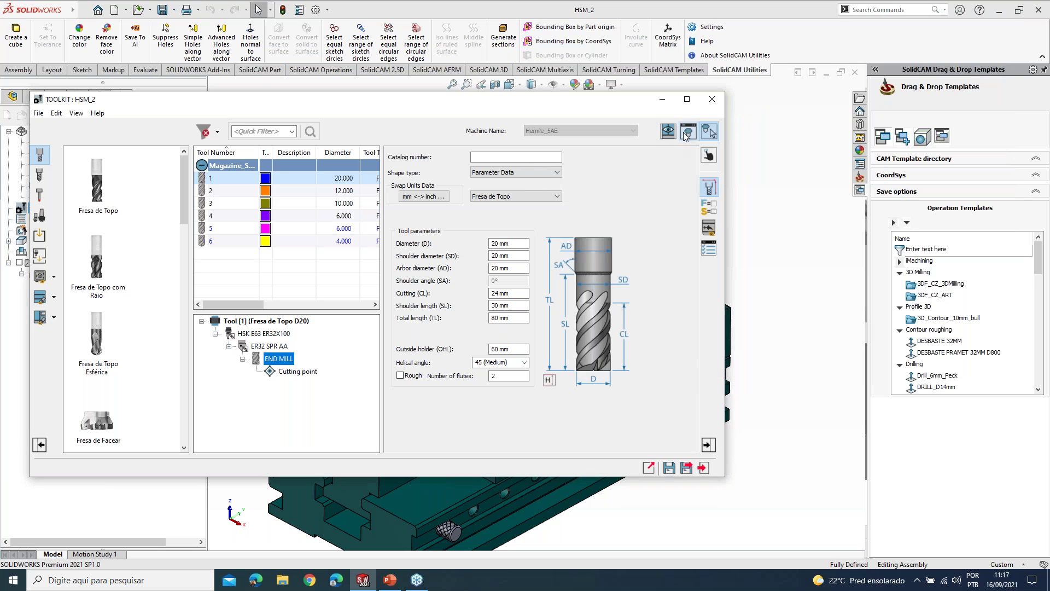
- Open the Tool Viewer, inspect tool 1's holder and cutter assembly from several angles, and close the viewer
click(686, 136)
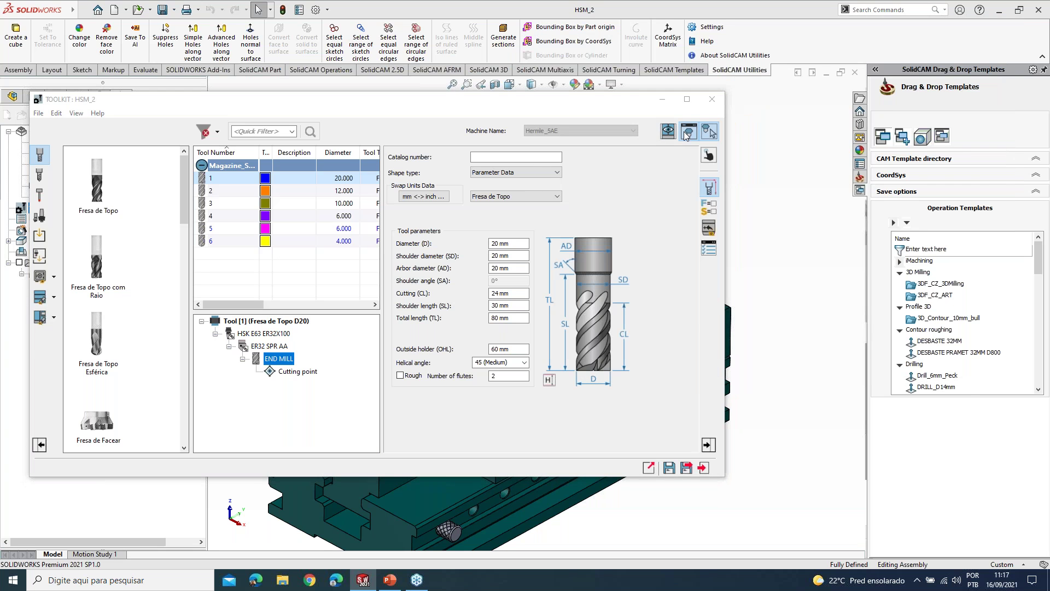
drag(702, 341, 762, 144)
right_click(828, 257)
middle_drag(875, 285, 875, 262)
click(876, 263)
scroll(880, 262, up, 3)
scroll(875, 263, up, 2)
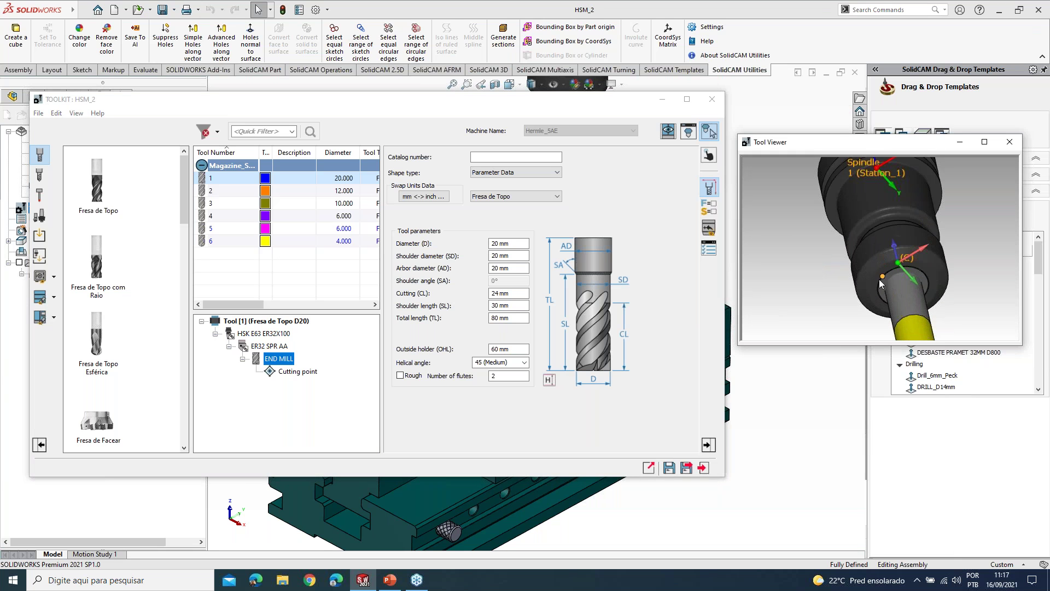
click(880, 287)
scroll(880, 290, down, 2)
click(906, 315)
middle_drag(843, 285, 819, 232)
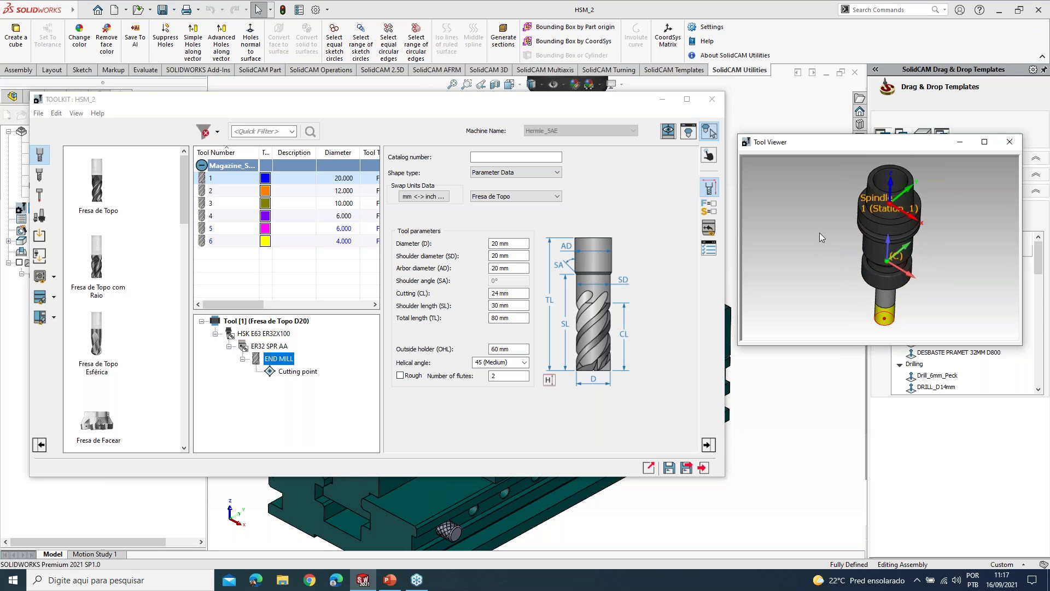
click(1008, 148)
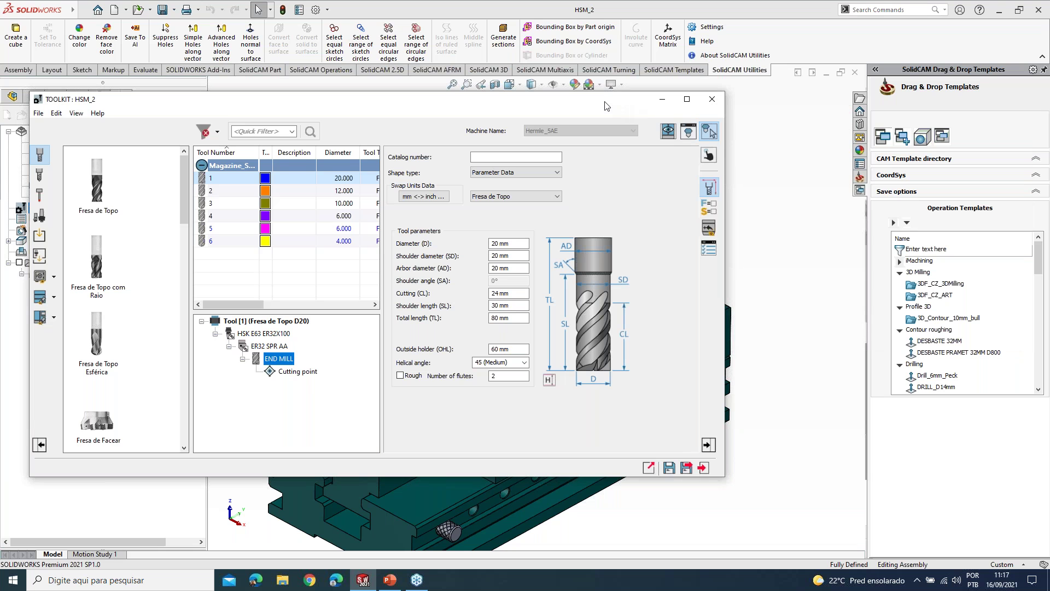
- Move the Toolkit window off the model, examine the clamped part from the side, and bring the window back
drag(606, 106, 422, 123)
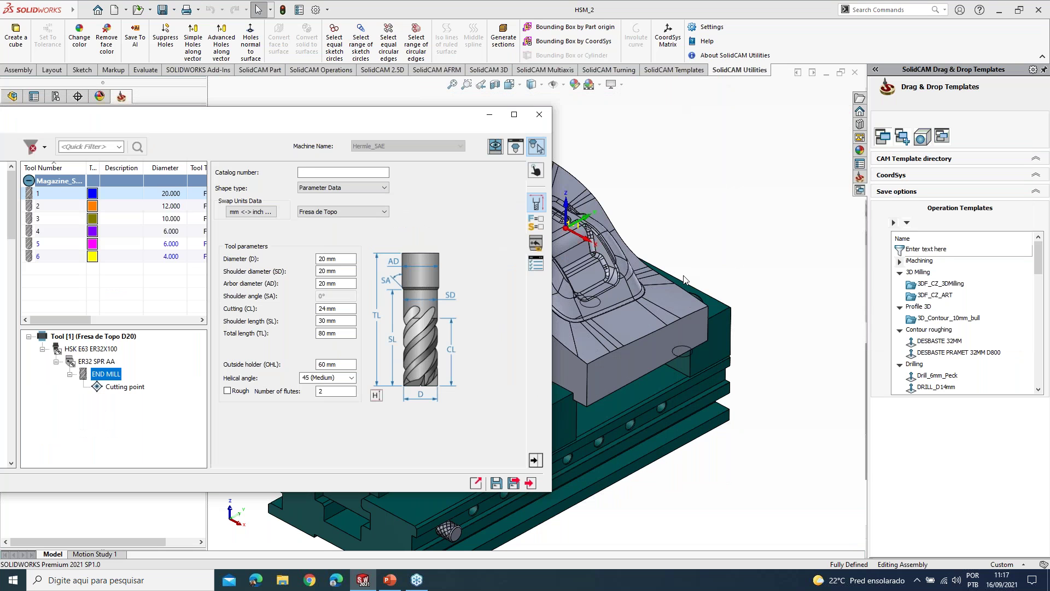
middle_drag(684, 280, 577, 251)
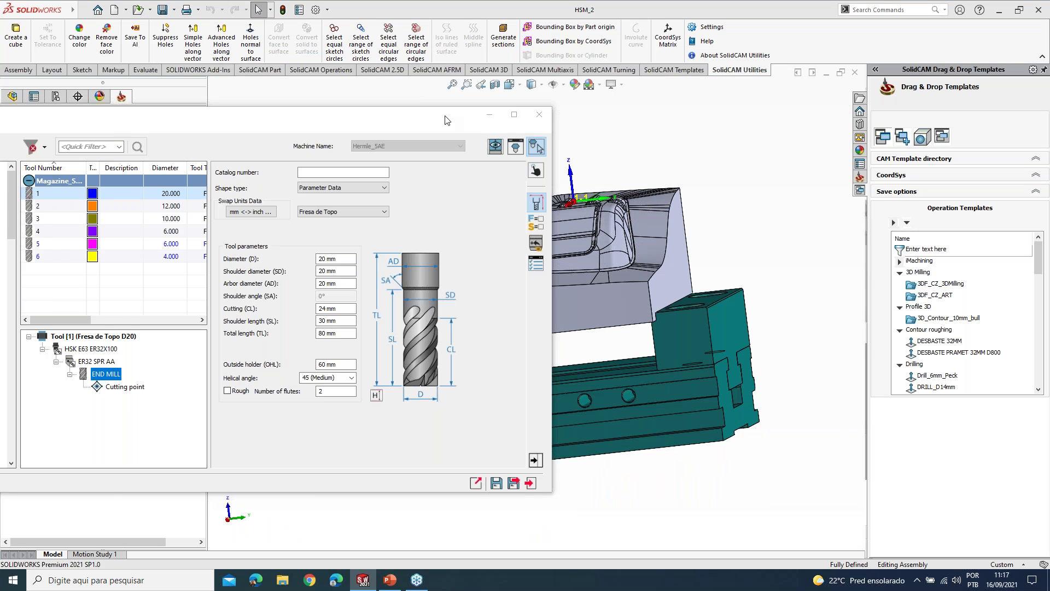
drag(445, 116, 703, 121)
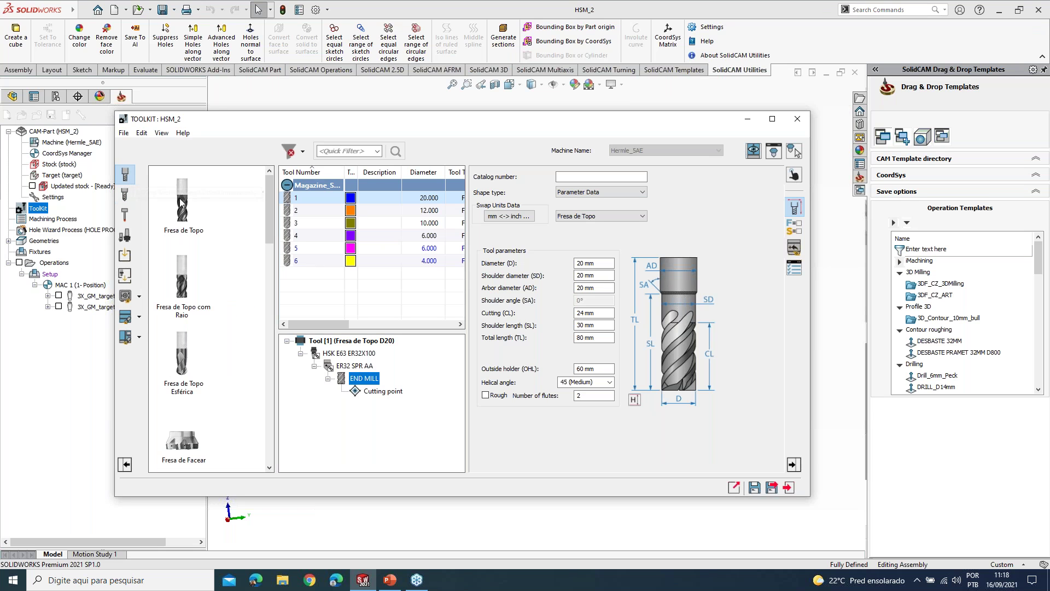
- Browse the drilling tool types and add a 6 mm Fresa de Topo from the milling types to the magazine after tool 6
scroll(181, 207, down, 5)
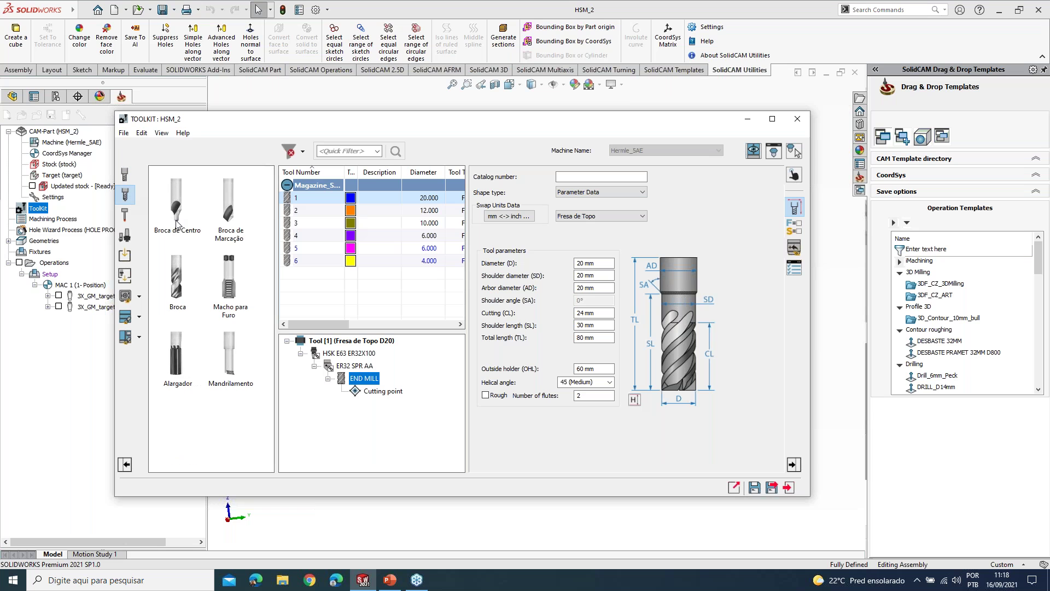
click(127, 179)
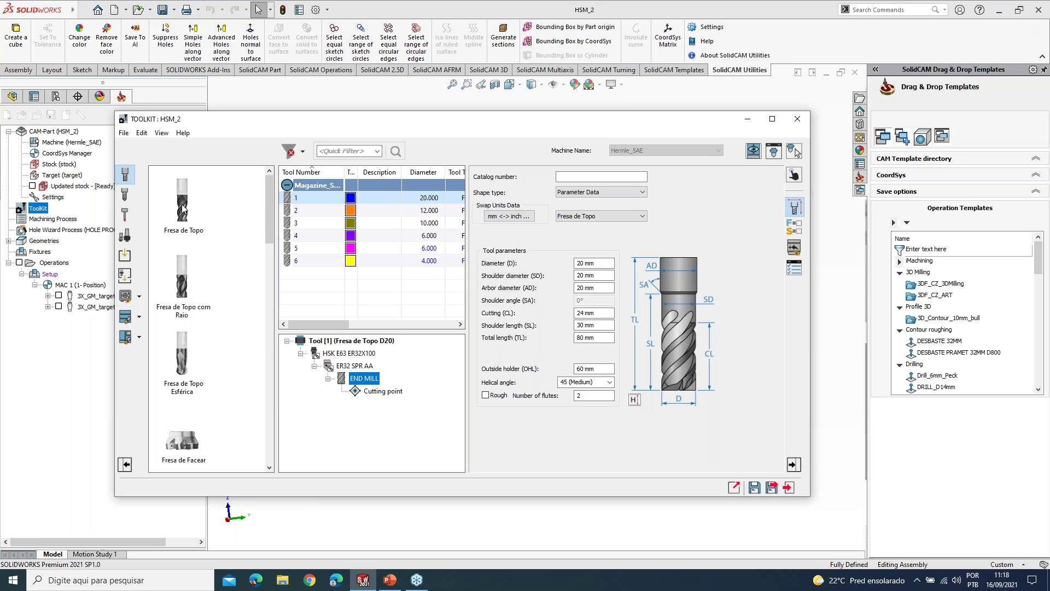
drag(184, 209, 296, 283)
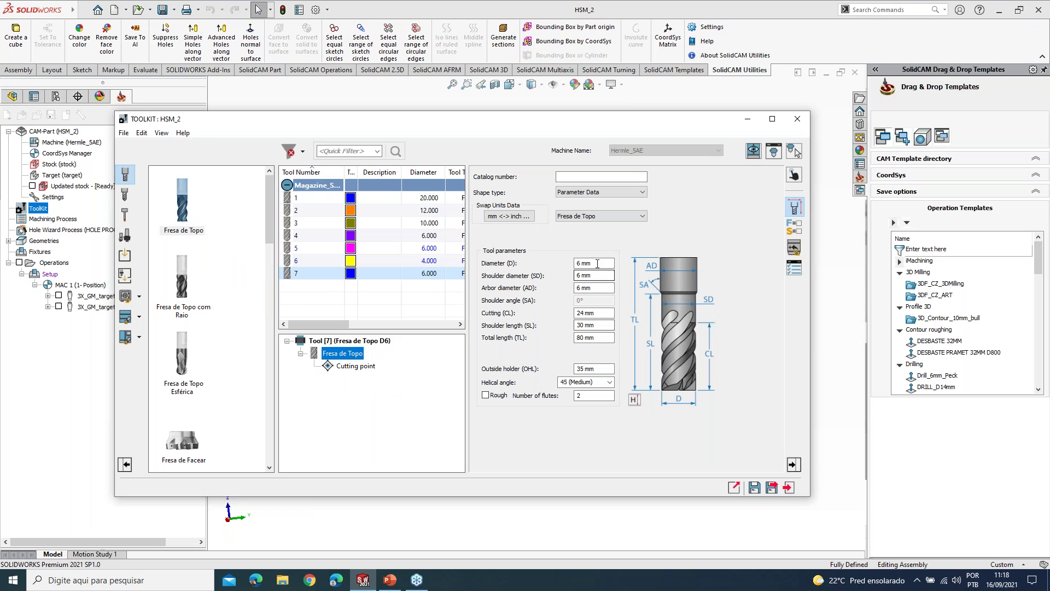
key(Tab)
key(Tab)
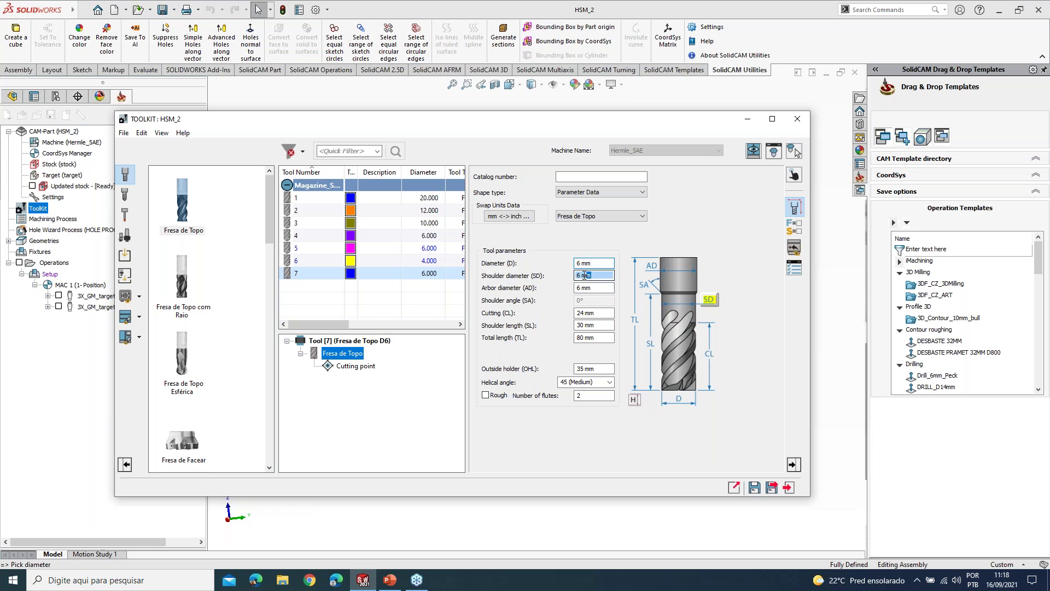
- Review the new end mill's mounting settings and add another Fresa de Topo to the magazine after tool 7
click(796, 227)
click(794, 248)
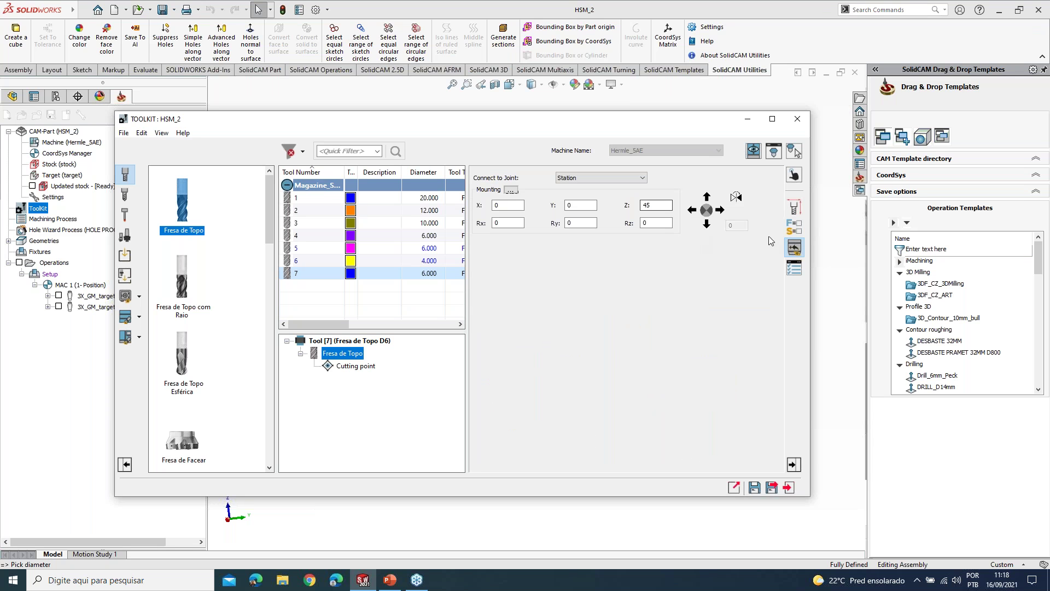
click(795, 207)
drag(186, 214, 294, 281)
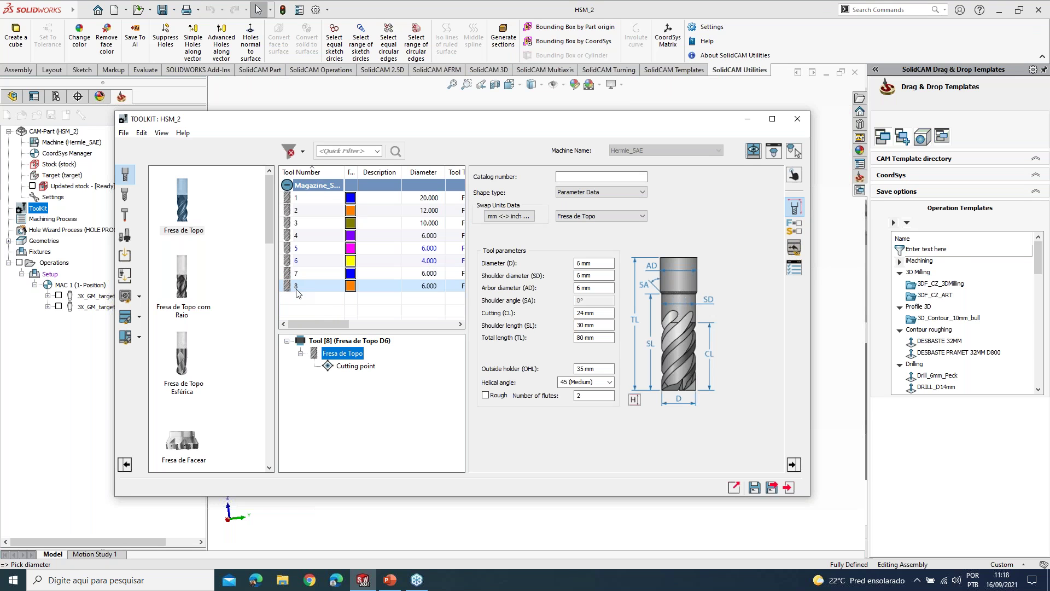
- Open the Componentes de ferramenta.tlv library and inspect its Fresa de Topo cutter in the Tool Viewer
click(129, 296)
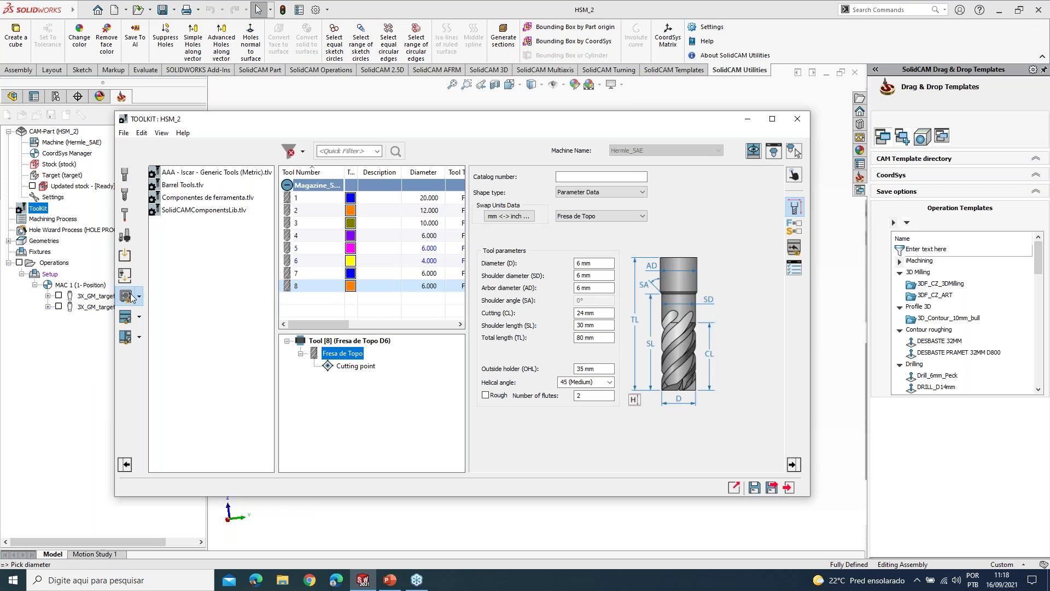
click(216, 201)
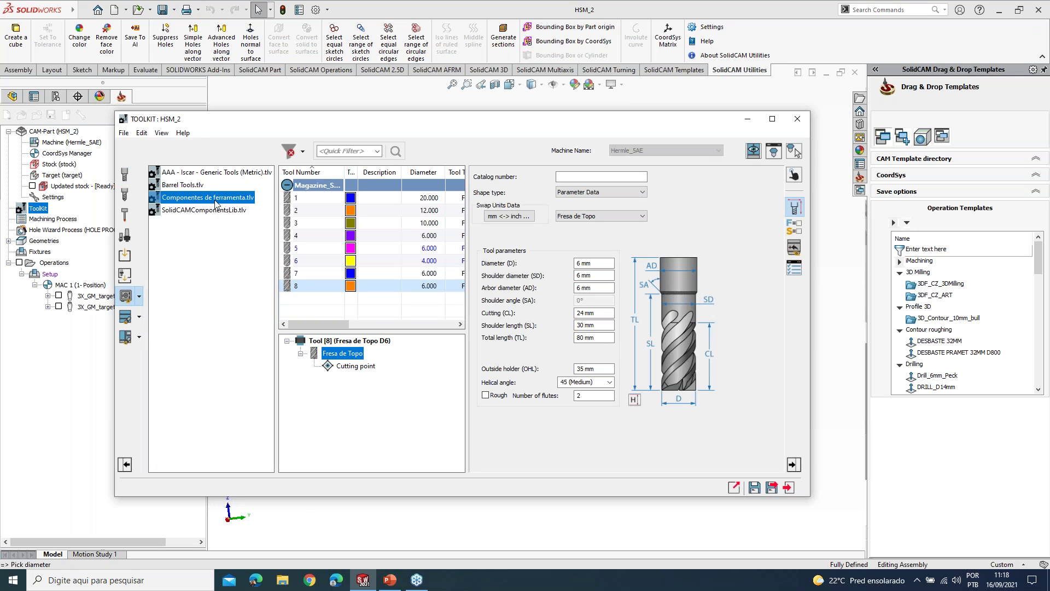
double_click(216, 204)
click(772, 155)
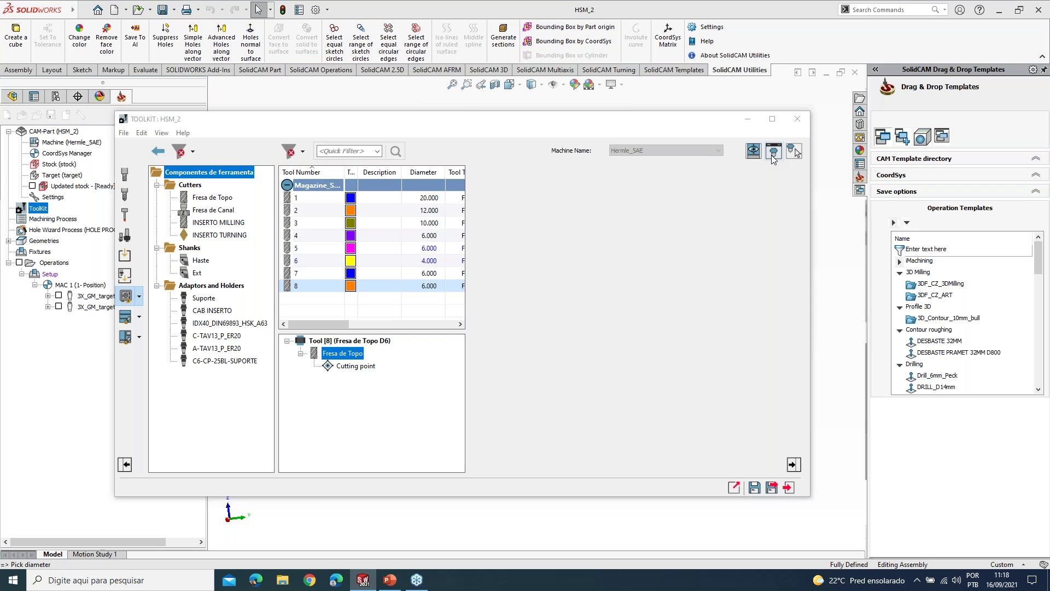
click(137, 179)
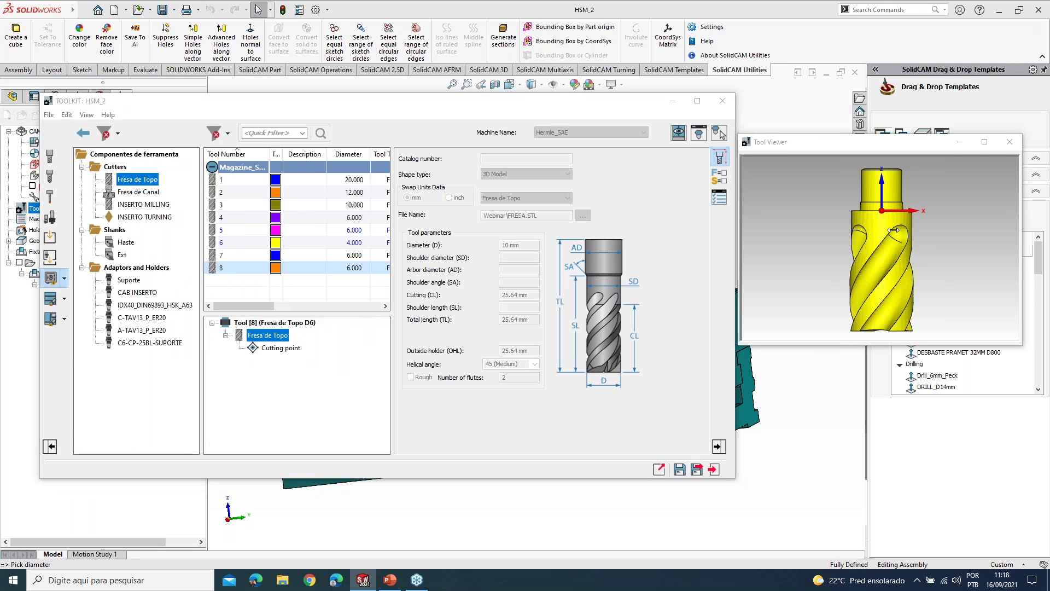
mouse_move(890, 266)
mouse_down()
mouse_move(957, 231)
mouse_move(913, 219)
mouse_move(942, 275)
mouse_move(904, 277)
mouse_move(897, 257)
mouse_up()
- Add the library's Fresa de Topo cutter to the magazine after tool 8 and mount it in the Suporte holder
click(144, 184)
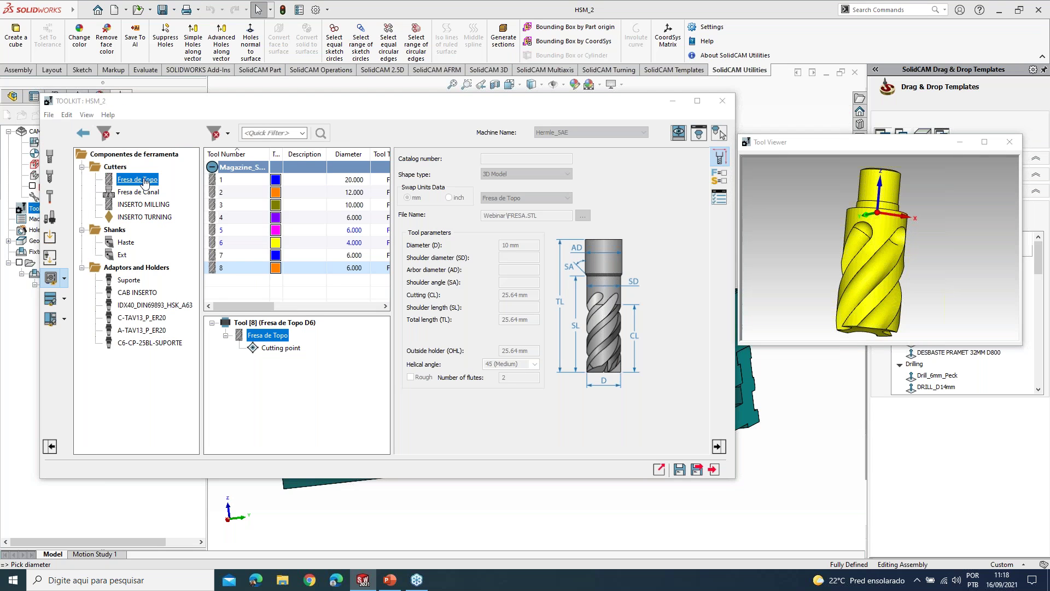
drag(145, 183, 223, 285)
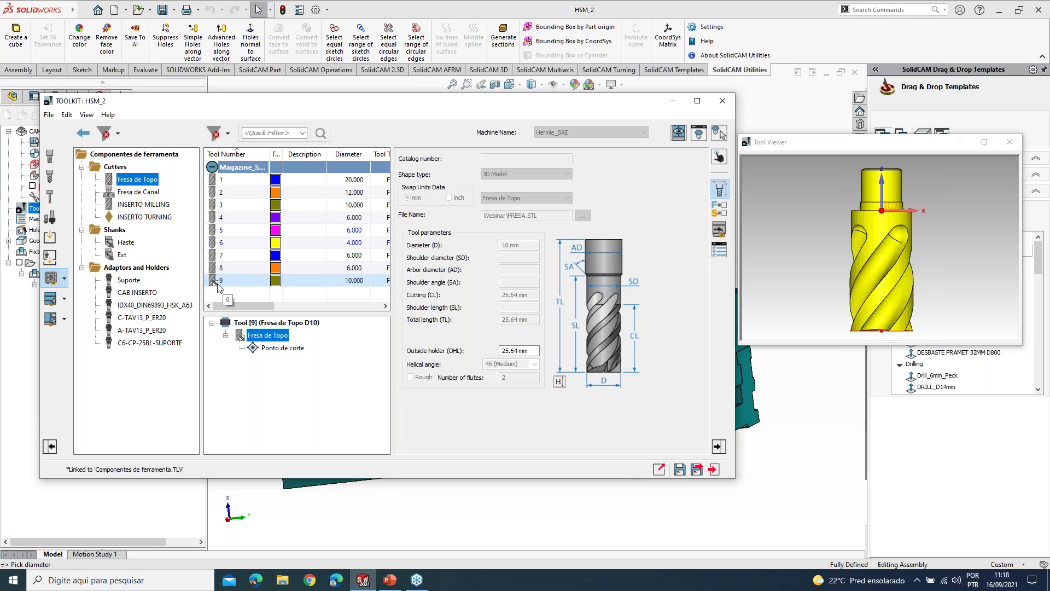
click(129, 280)
drag(129, 283, 258, 325)
click(259, 335)
- Preview the library's other adaptors and holders, from CAB INSERTO to C6-CP-25BL-SUPORTE
click(144, 293)
click(144, 305)
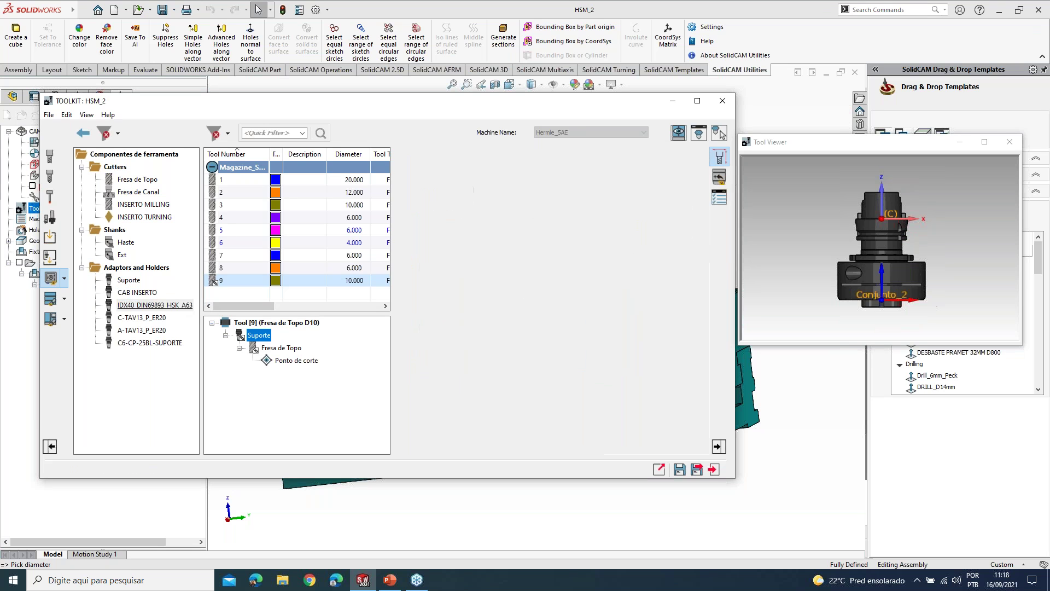
click(142, 317)
click(141, 330)
click(150, 343)
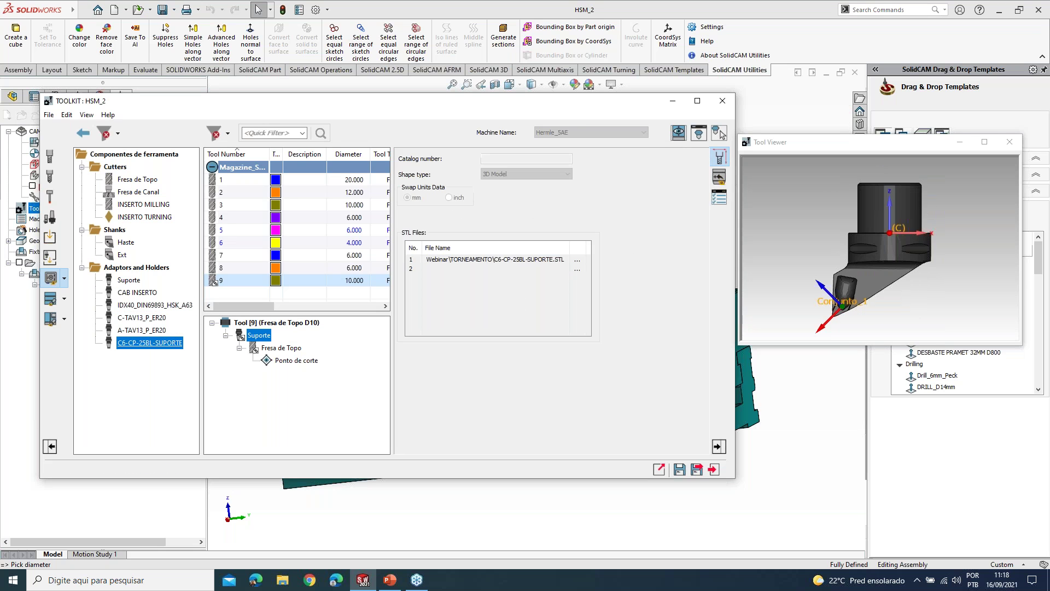
- Mount the Haste shank in tool 9's Suporte holder, attach the Ext extension to it, and move Fresa de Topo onto Ext
click(123, 255)
drag(125, 243, 248, 335)
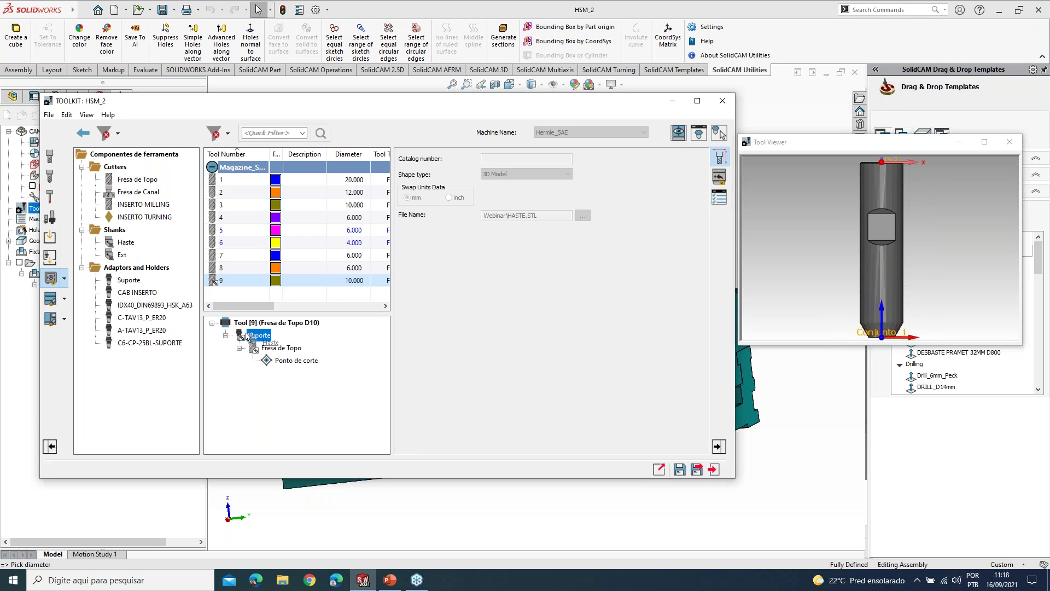
click(125, 255)
drag(213, 282, 269, 372)
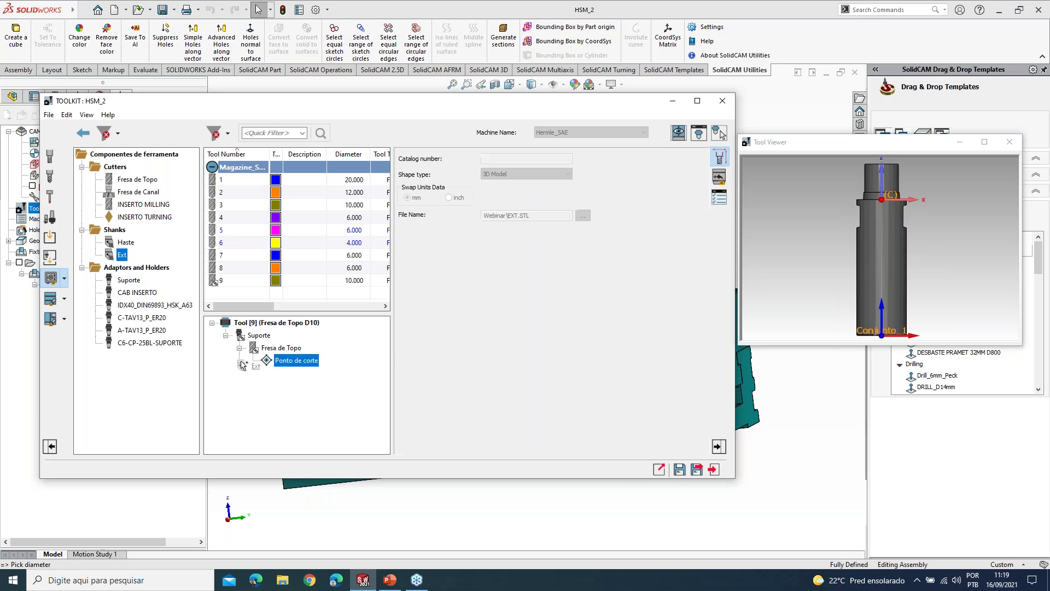
click(275, 348)
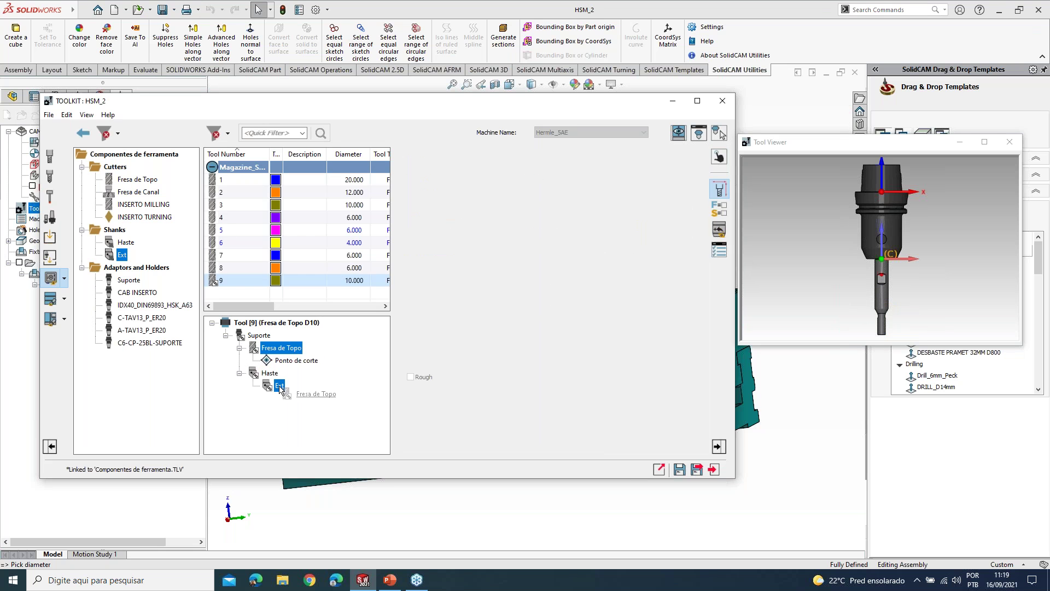
drag(275, 351, 279, 386)
drag(888, 298, 742, 257)
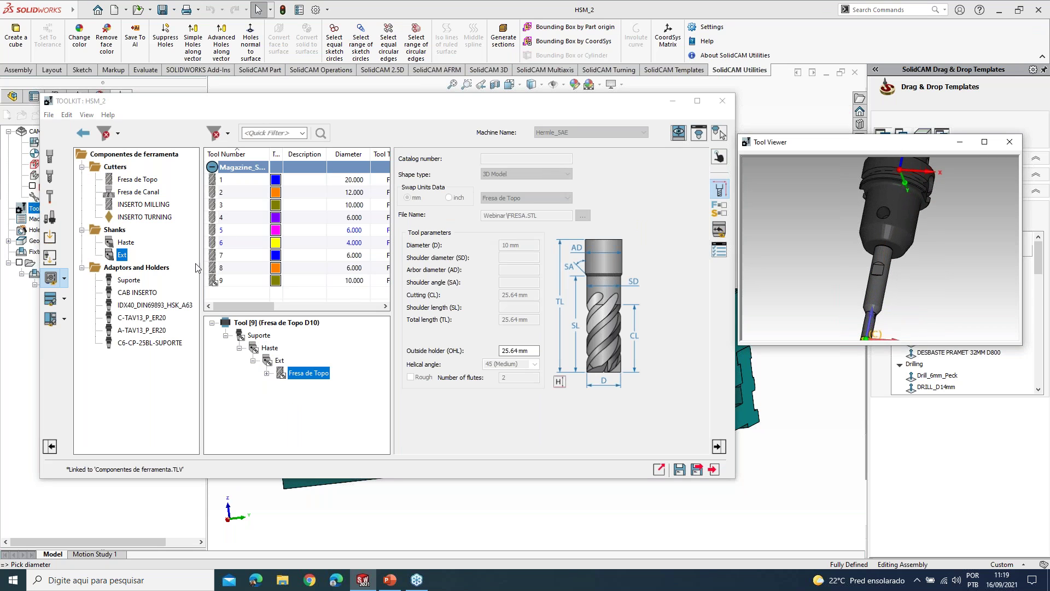
- Open the Montagem de ferramentas library and add its Tool [1] (Fresa de Topo D10) assembly to the magazine after tool 9
click(50, 300)
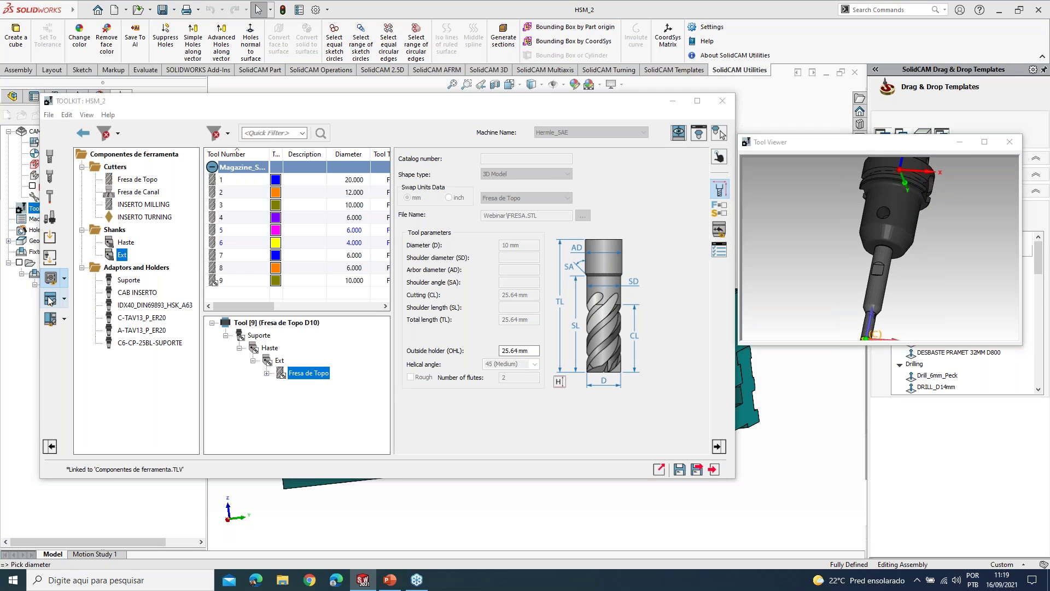
click(50, 299)
click(143, 166)
drag(806, 276, 823, 270)
middle_drag(822, 265, 799, 274)
click(171, 170)
drag(171, 171, 238, 285)
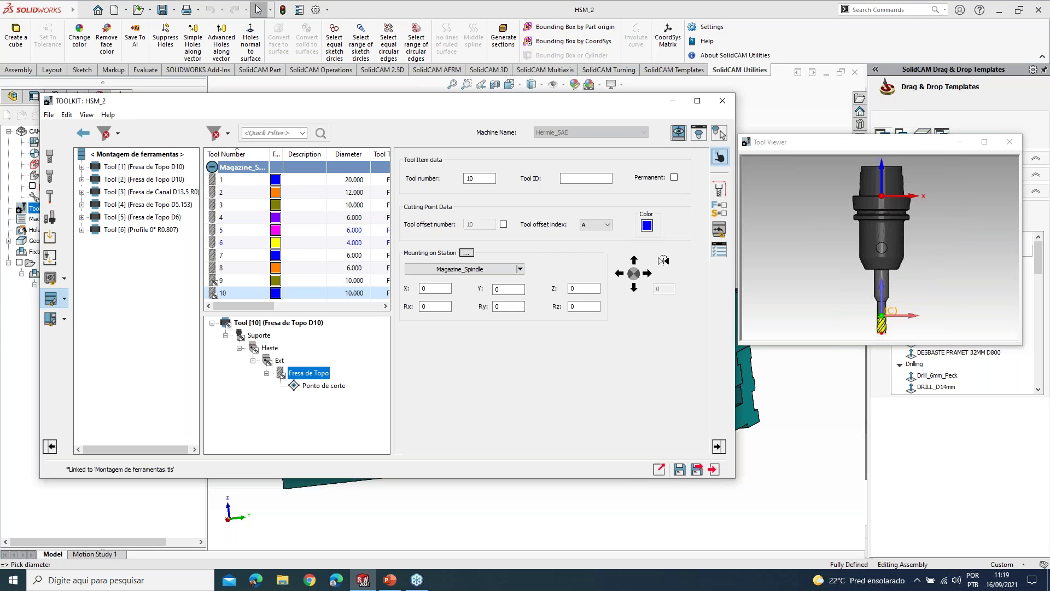
- Preview the library assemblies Tool [2] (Fresa de Topo D10) and Tool [3] (Fresa de Canal D13.5) in an enlarged Tool Viewer
click(146, 182)
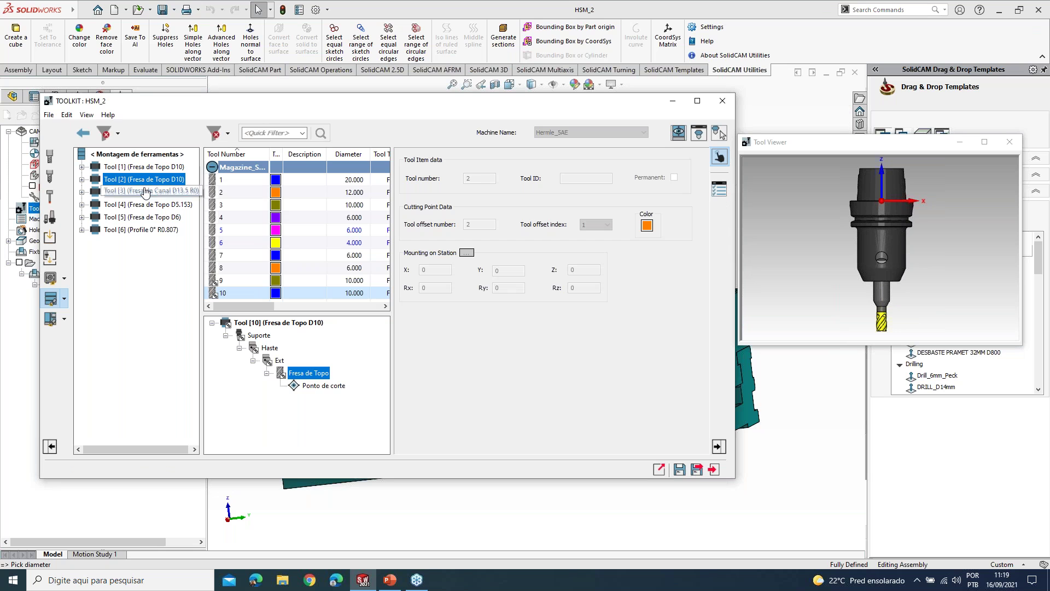
click(747, 217)
scroll(880, 269, up, 2)
scroll(880, 269, down, 2)
drag(890, 345, 890, 432)
click(162, 185)
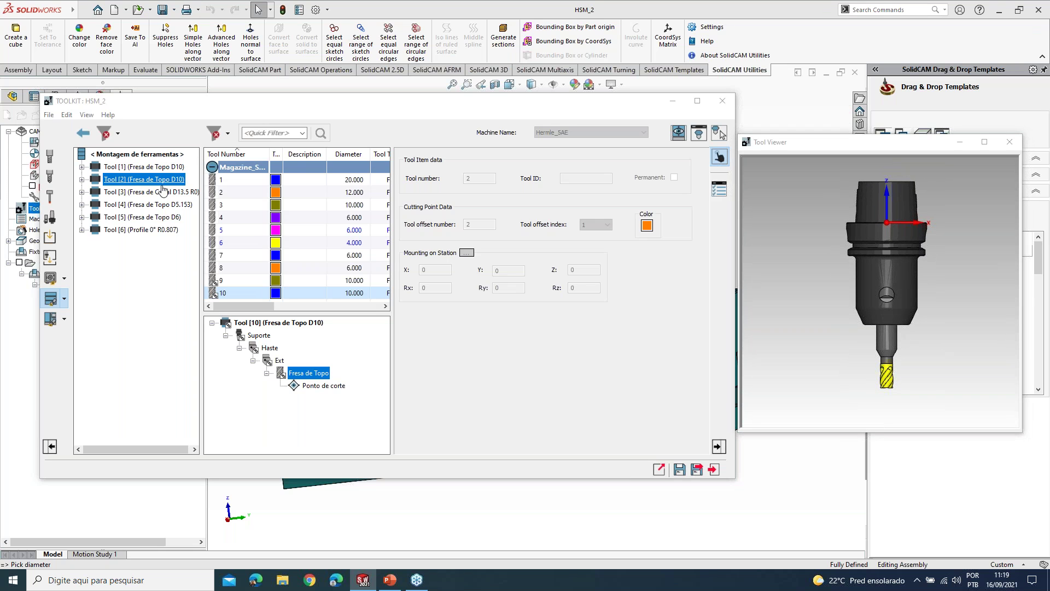
click(158, 190)
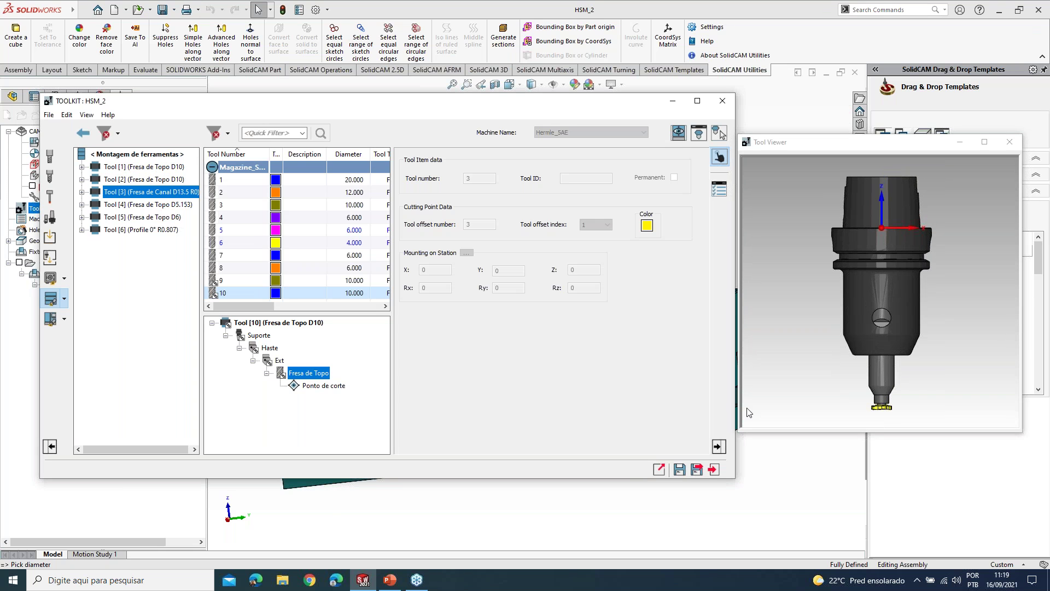
scroll(881, 374, up, 3)
middle_drag(881, 362, 835, 371)
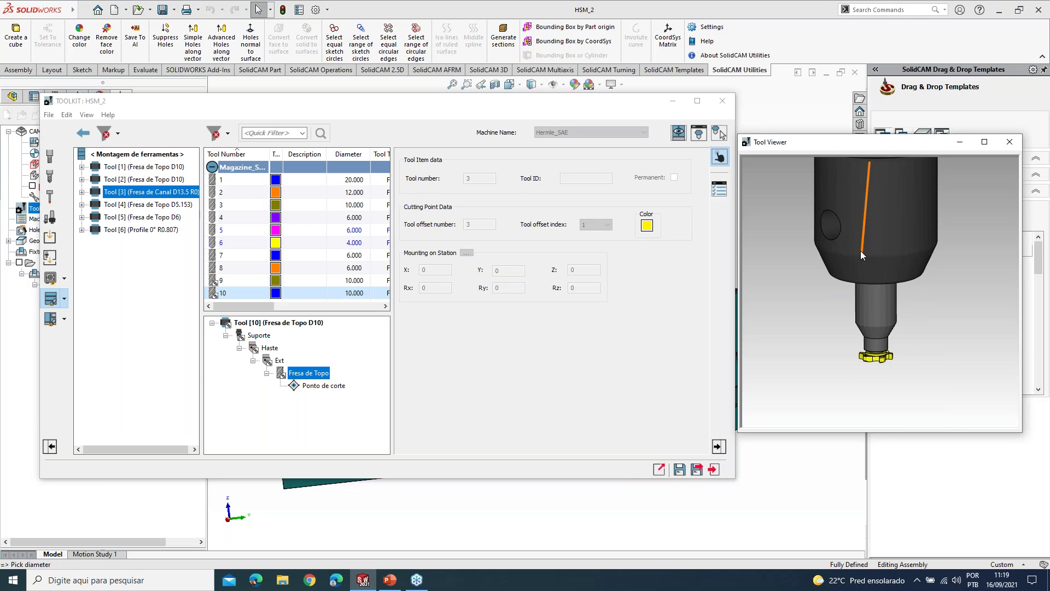
scroll(859, 235, down, 3)
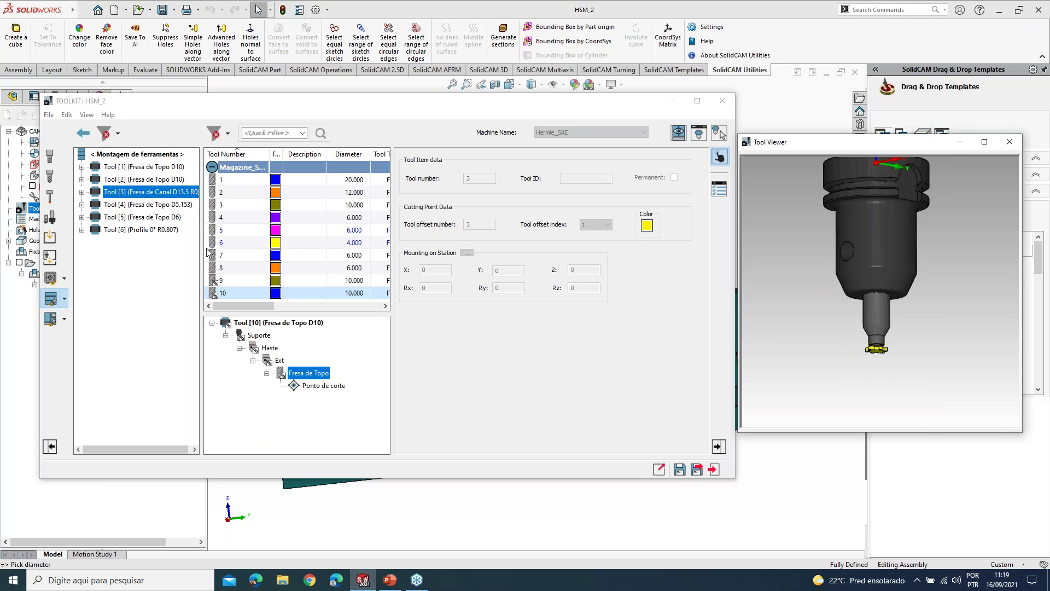
- Add the library's Tool [5] (Fresa de Topo D6) assembly to the magazine after tool 8 and inspect its angular head
click(160, 219)
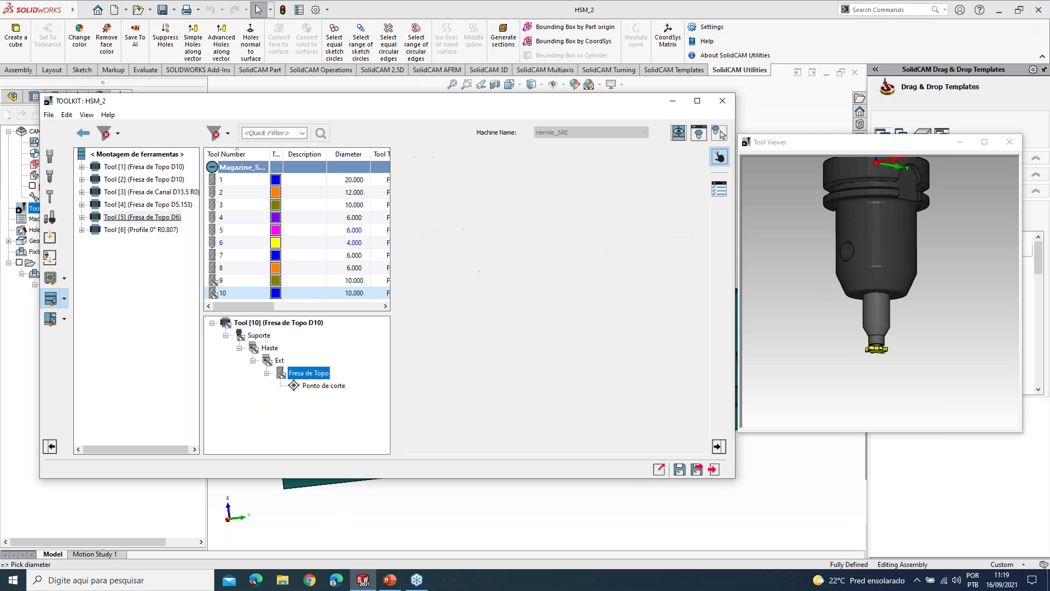
drag(161, 219, 249, 273)
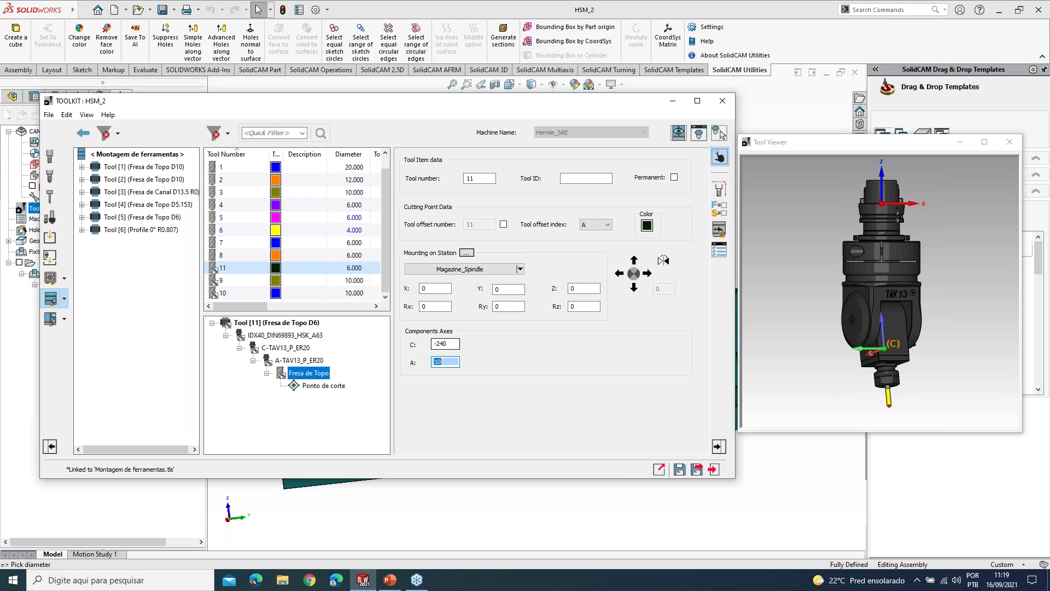
middle_drag(786, 315, 905, 318)
scroll(904, 317, up, 4)
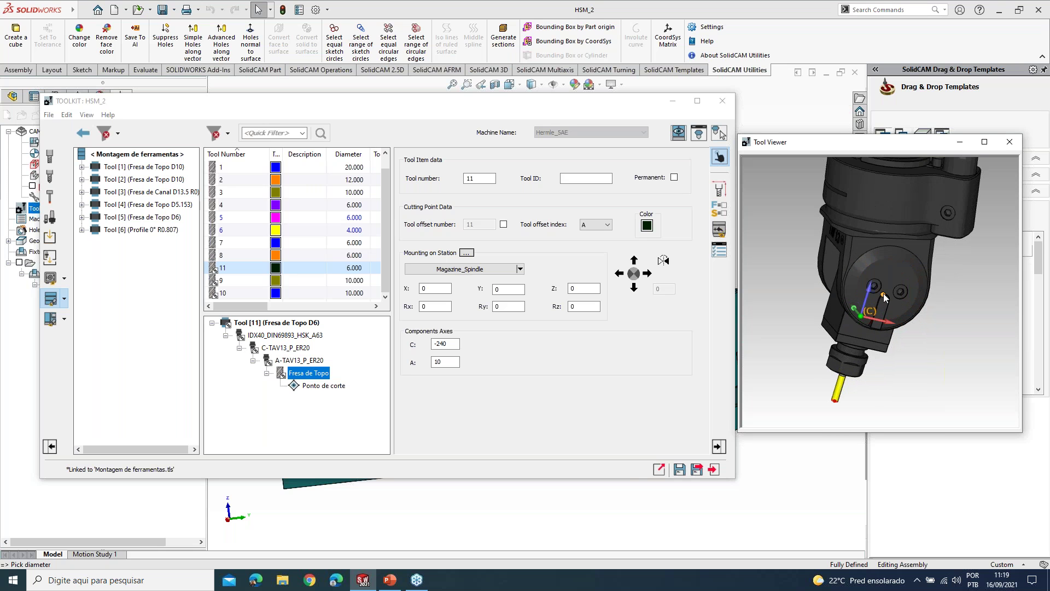
- Set tool 11's C component axis to 0 and inspect the head's orientation
click(447, 344)
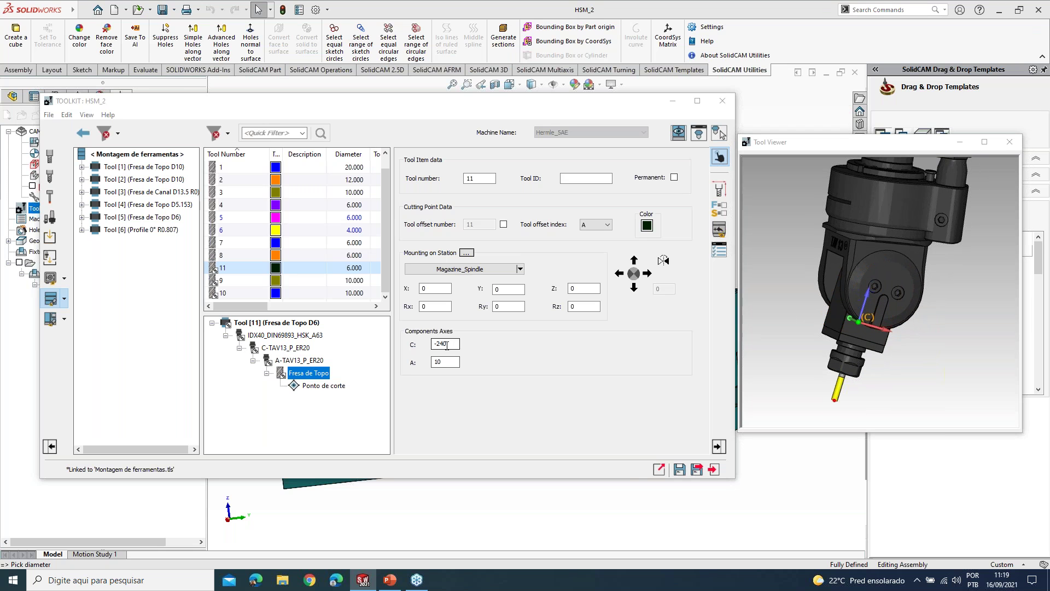
double_click(447, 345)
text(0)
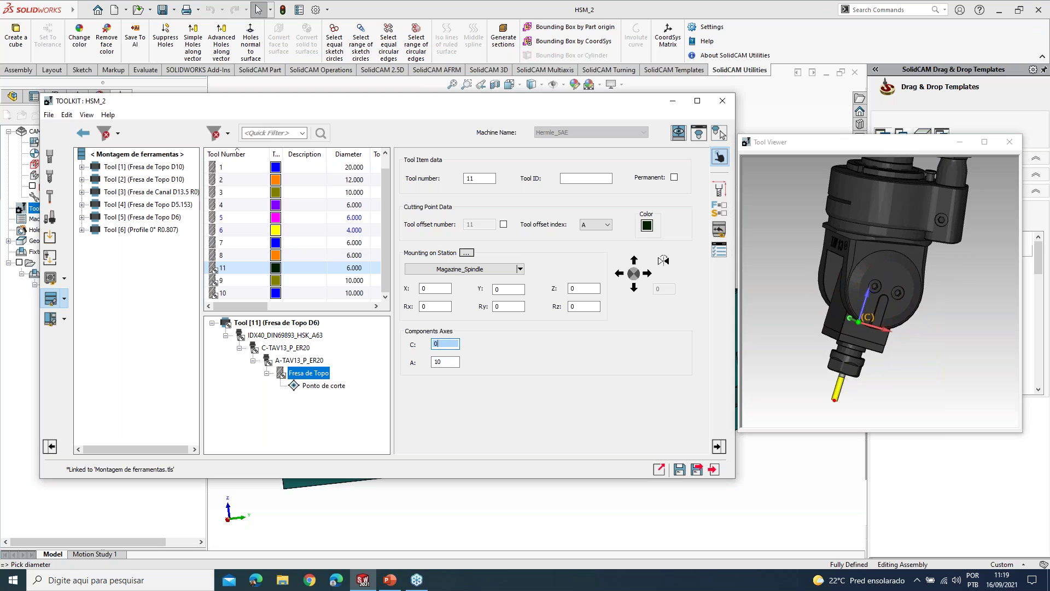
scroll(860, 319, down, 4)
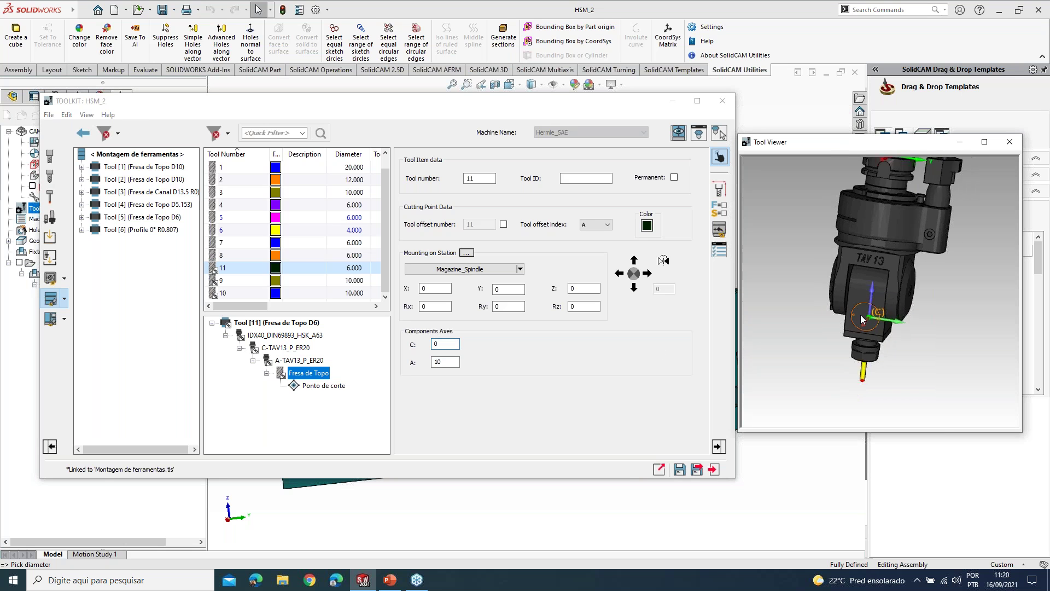
middle_drag(886, 205, 896, 193)
- Open the Machine Preview and mount tool 11 to Spindle - Station_1
click(681, 136)
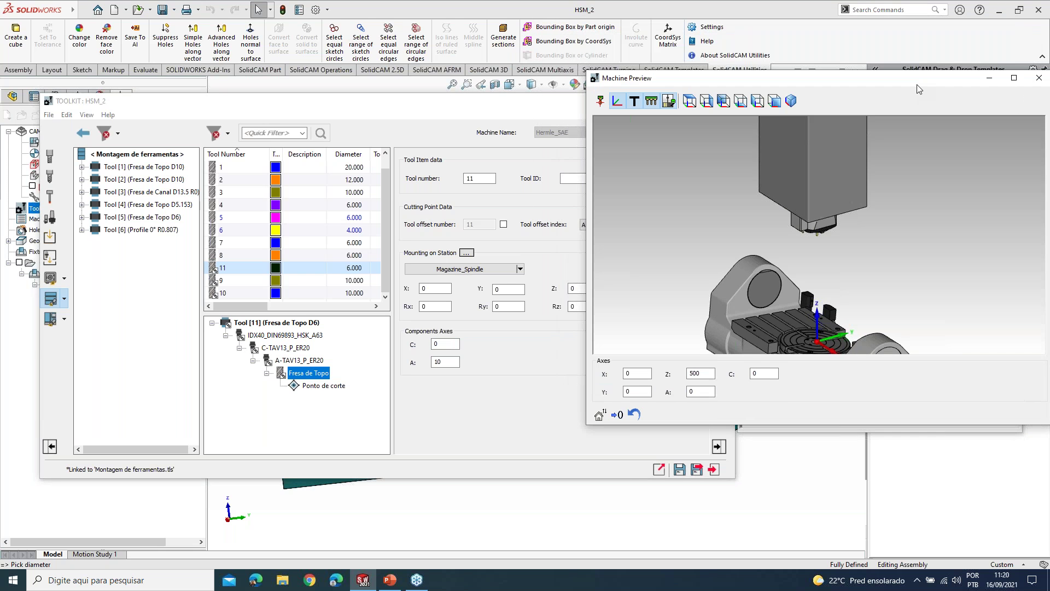
click(520, 269)
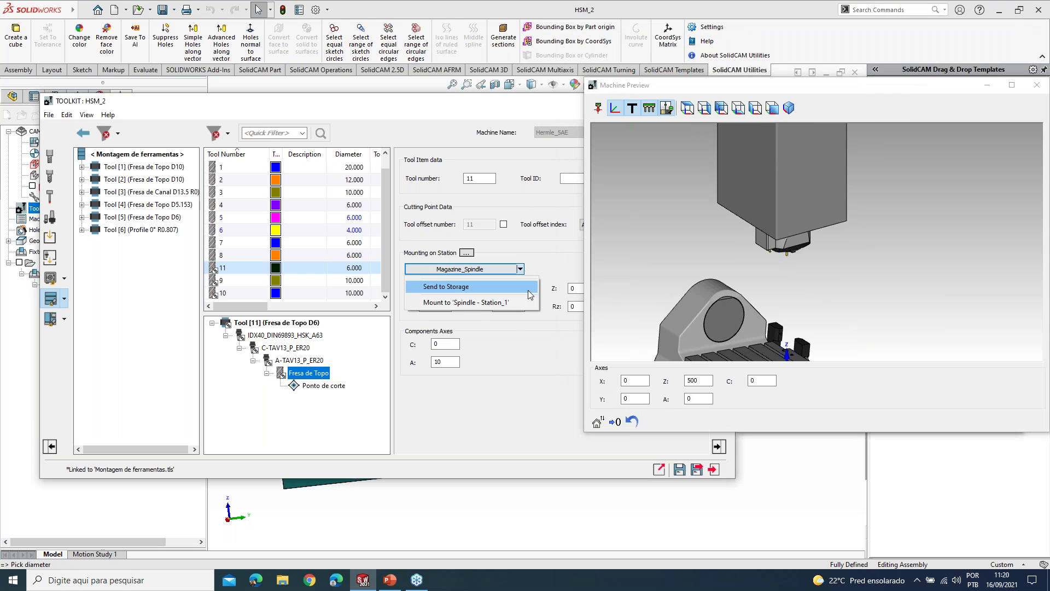
click(521, 300)
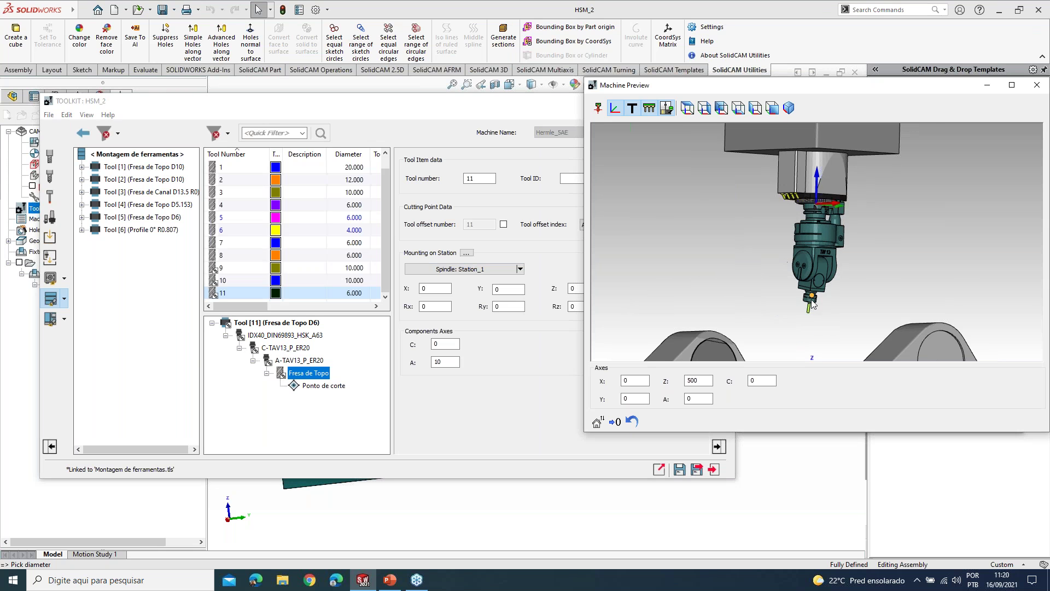
- Set tool 11's component axes to C 90 and A 45
double_click(455, 344)
text(90)
key(Tab)
text(4)
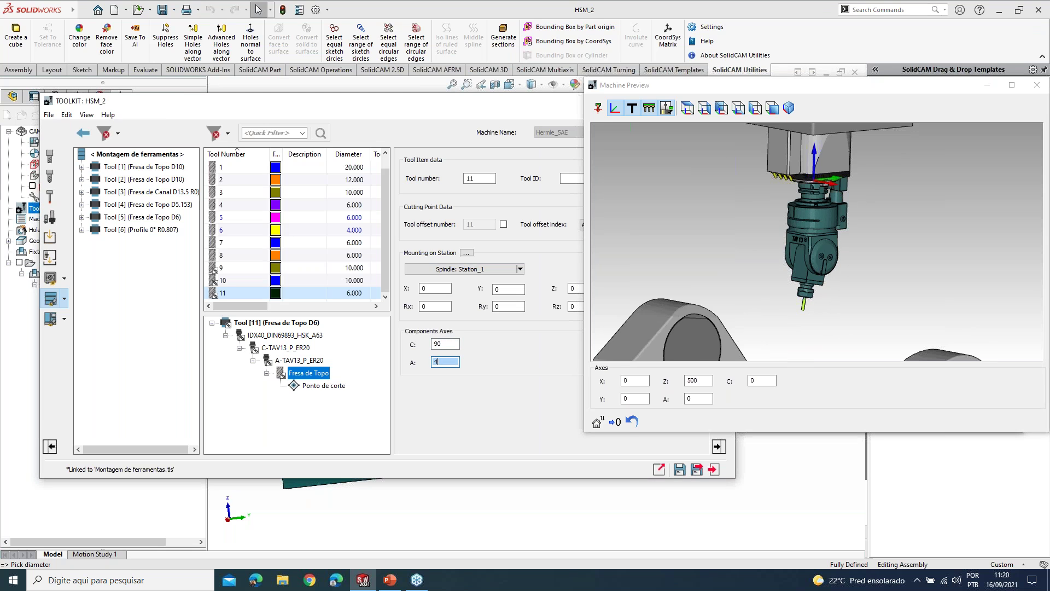
text(5)
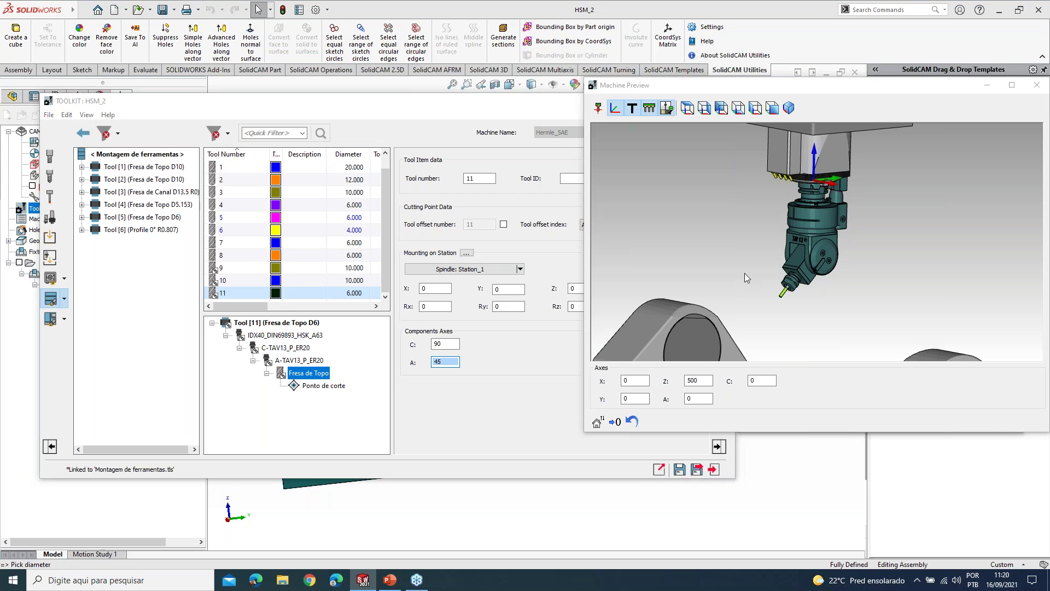
- Set tool 11's A component axis to -45 to tilt the head the opposite way in the Machine Preview
middle_drag(743, 274, 697, 292)
double_click(455, 363)
text(-45)
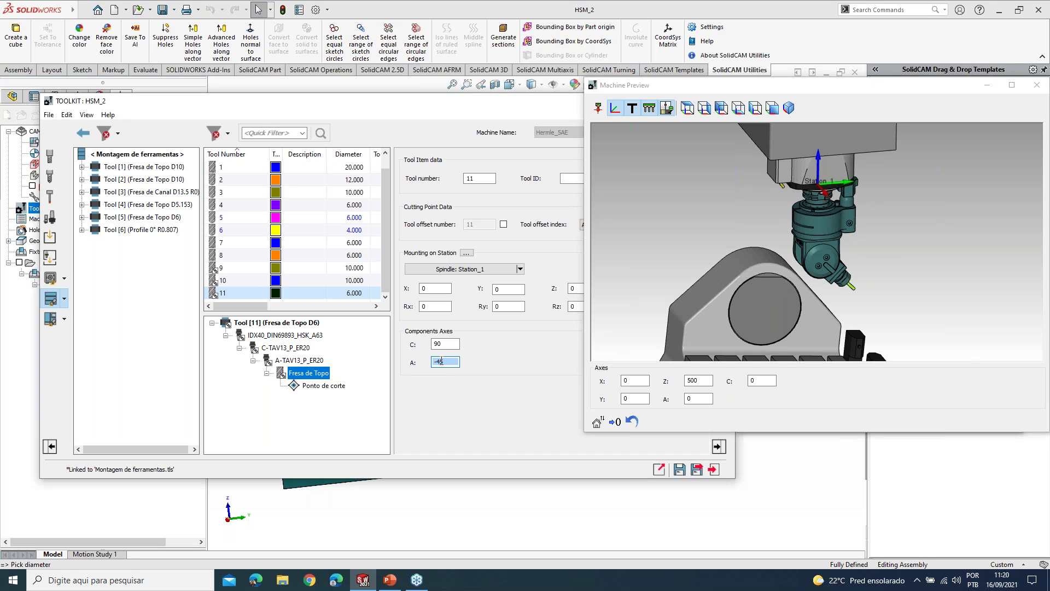
click(683, 271)
- Set tool 11's A component axis to 90, change it to 91, and step it down to a smaller angle
middle_drag(764, 239, 769, 270)
double_click(445, 362)
text(90)
key(Return)
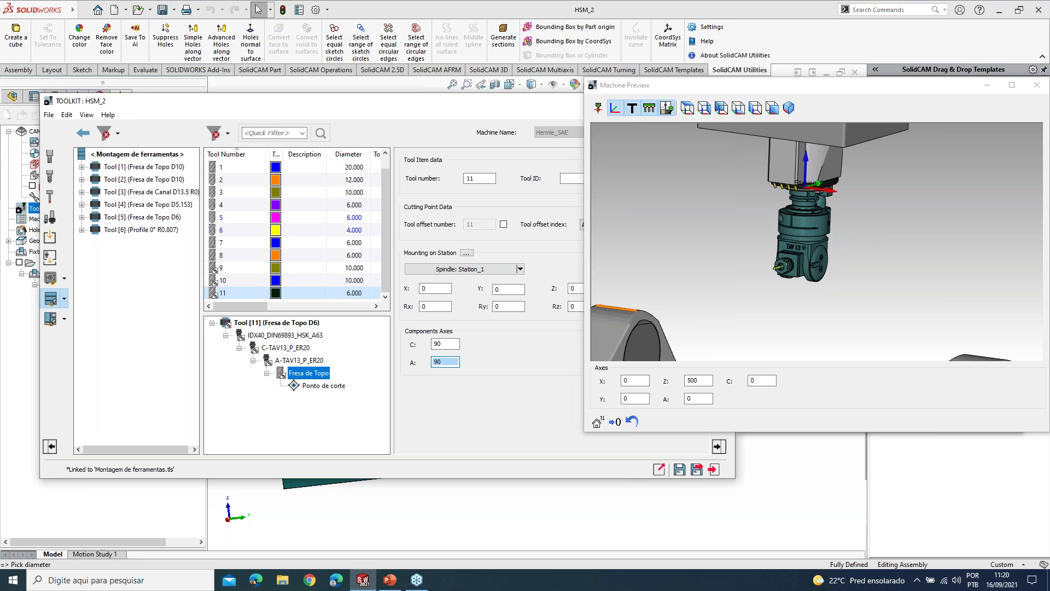
text(91)
scroll(797, 254, up, 9)
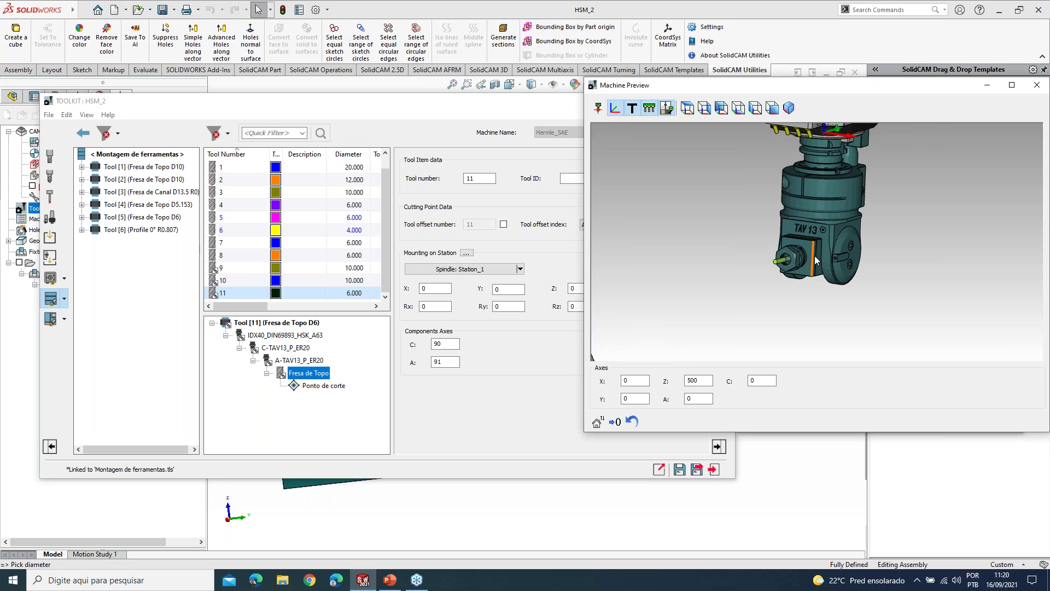
scroll(797, 246, down, 1)
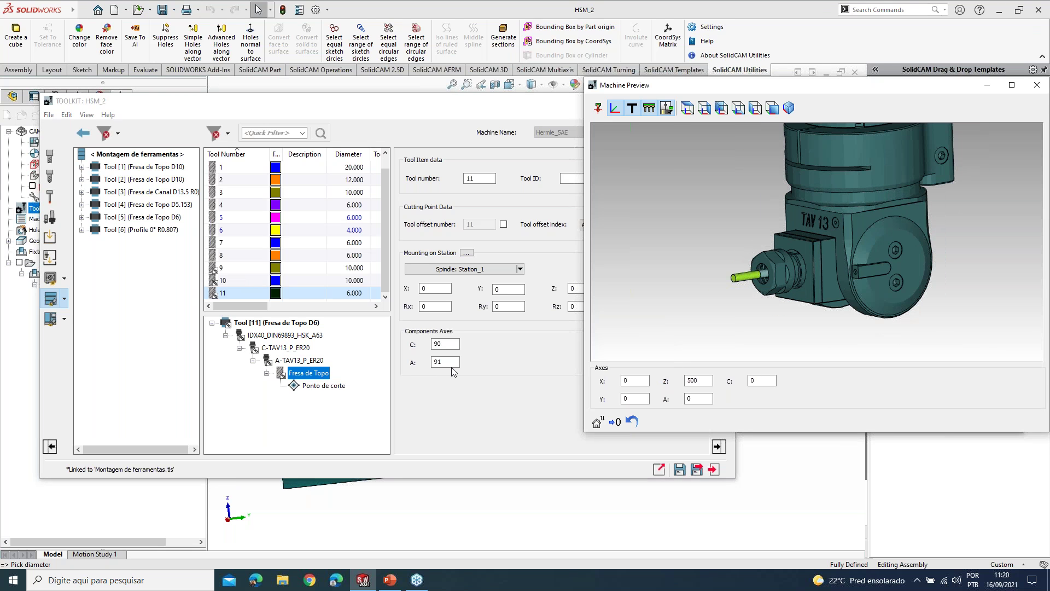
click(449, 363)
scroll(450, 364, down, 6)
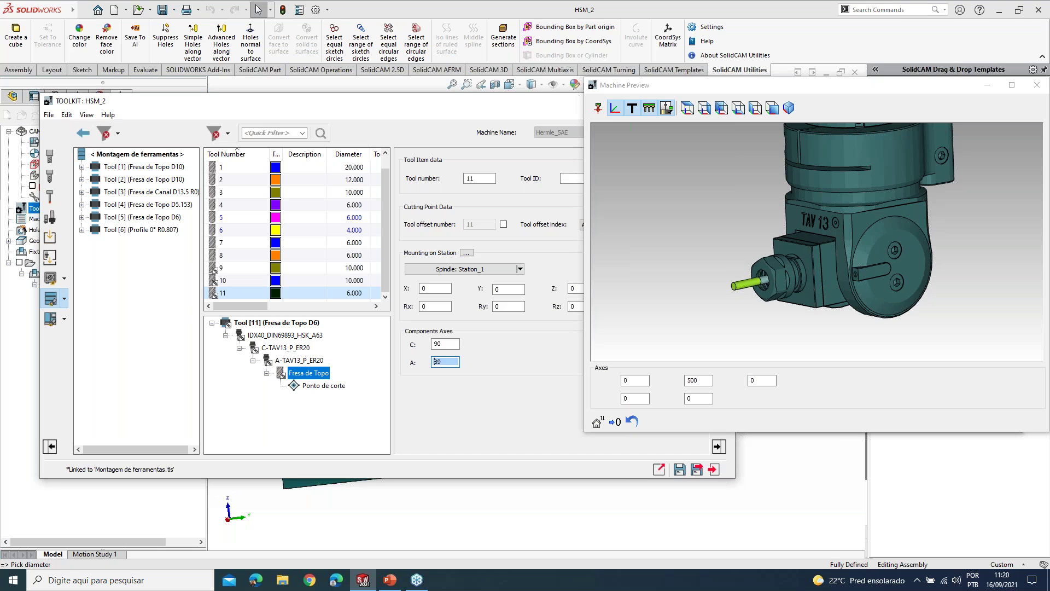
scroll(450, 363, down, 2)
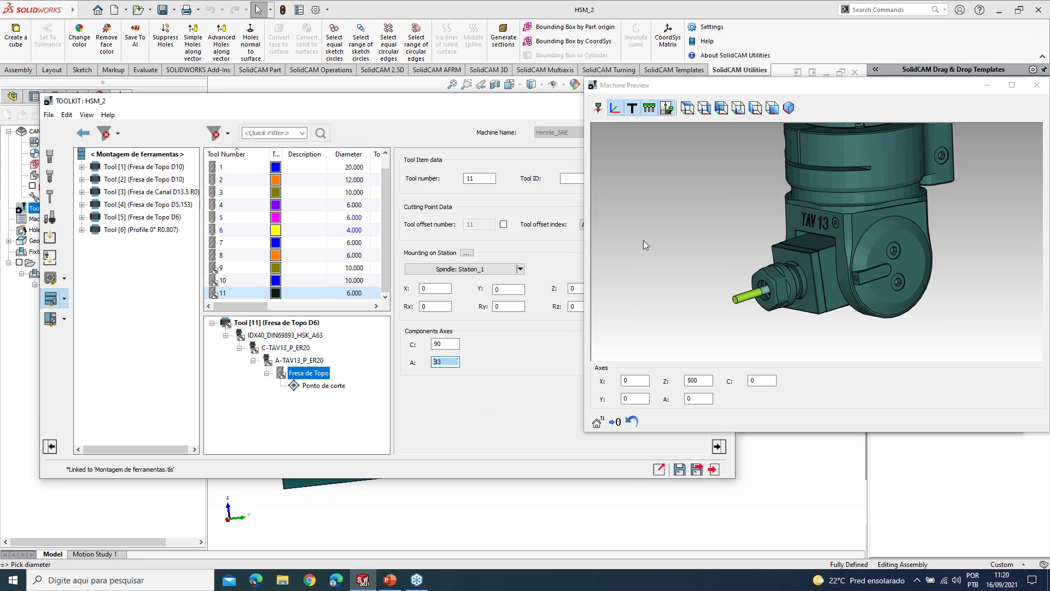
- Close the Machine Preview and the Toolkit window
drag(658, 91, 451, 94)
click(830, 86)
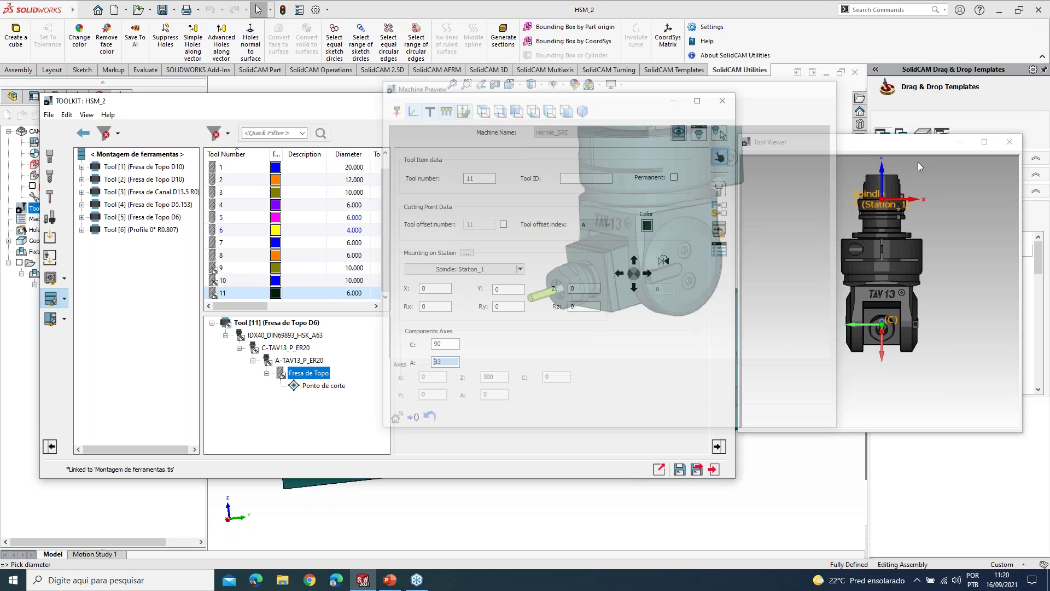
click(723, 100)
click(539, 313)
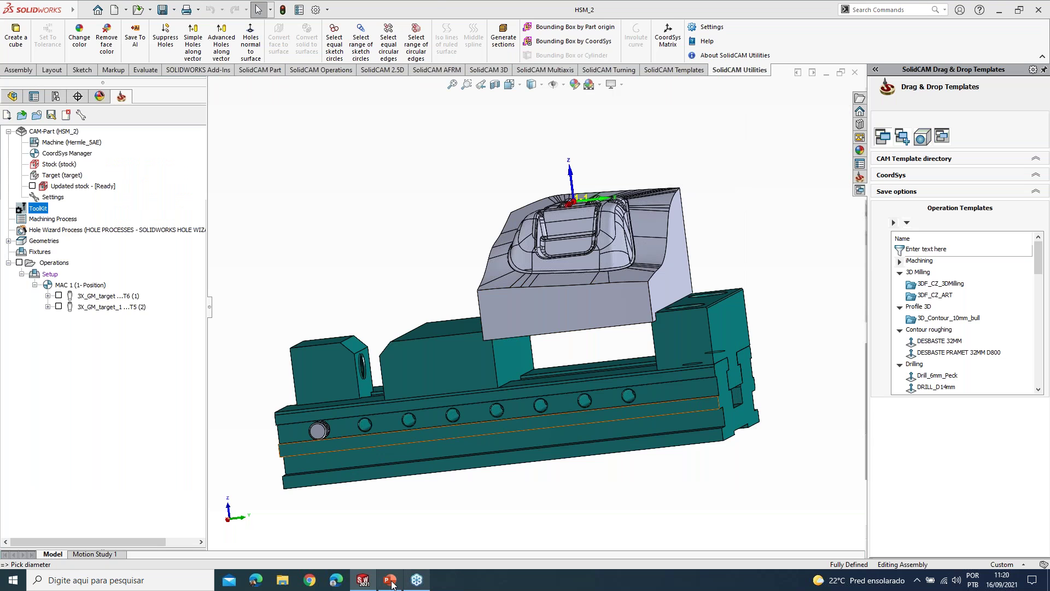
- Switch to PowerPoint, start the slide show at the Definición de Soportes Complejos slide, and advance to iMACHINING 2D/3D
click(391, 581)
key(shift+F5)
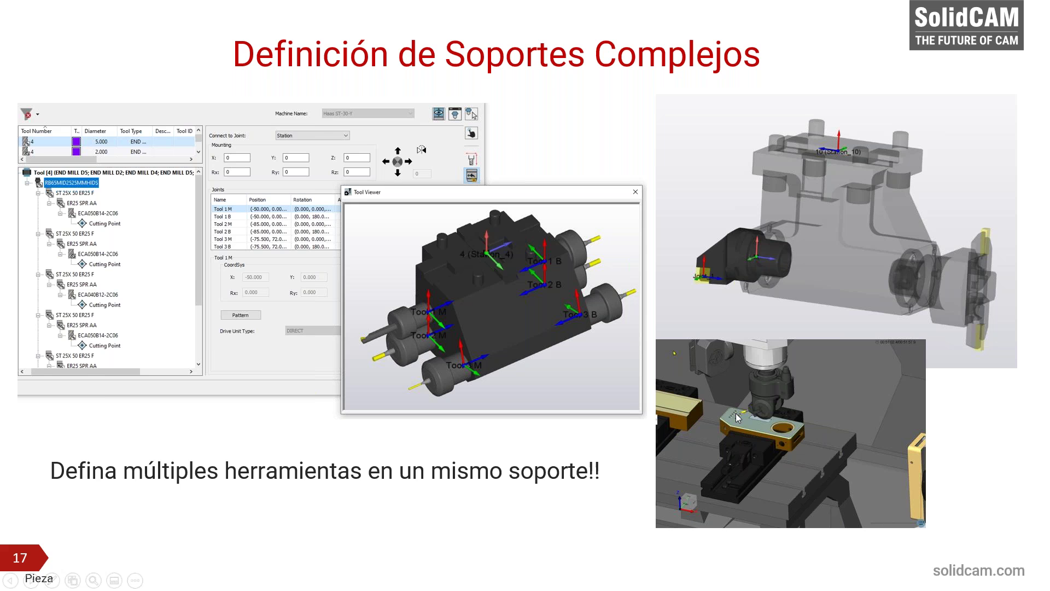
key(Right)
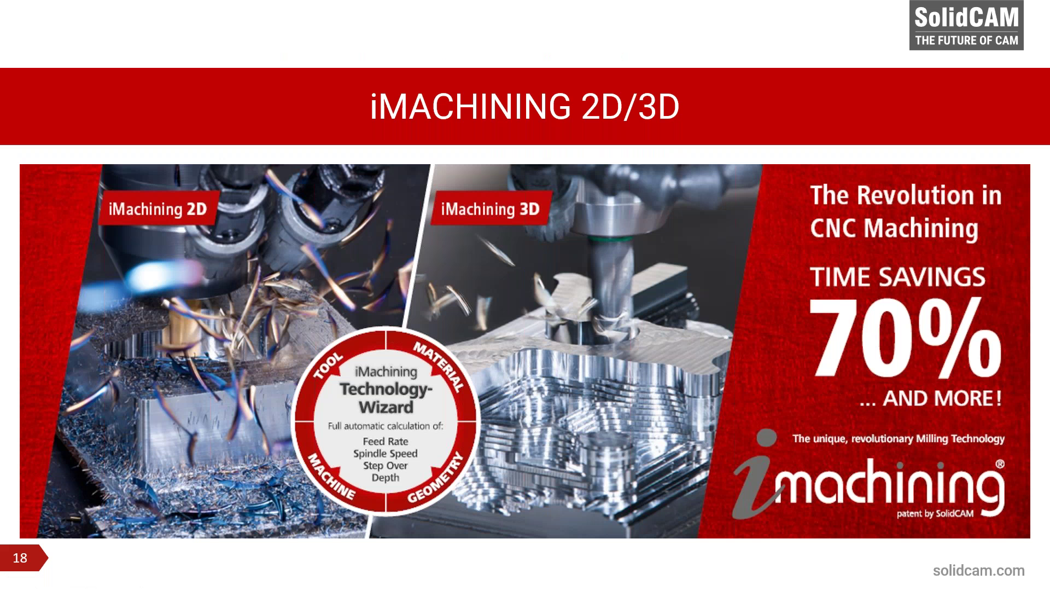
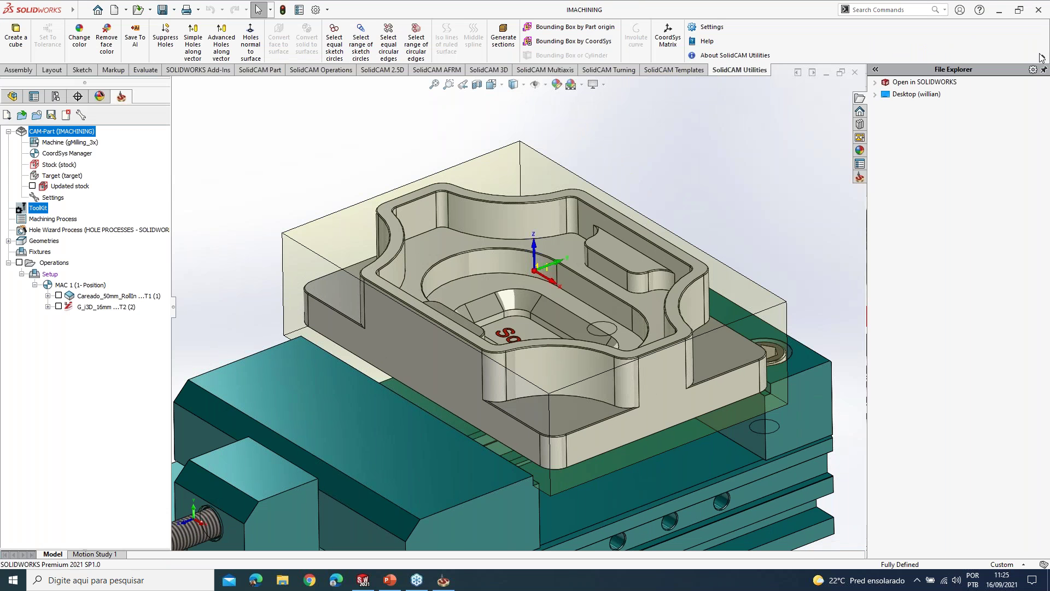
- Delete the Careado_50mm_RollIn and G_i3D_16mm operations from the MAC 1 position
click(82, 297)
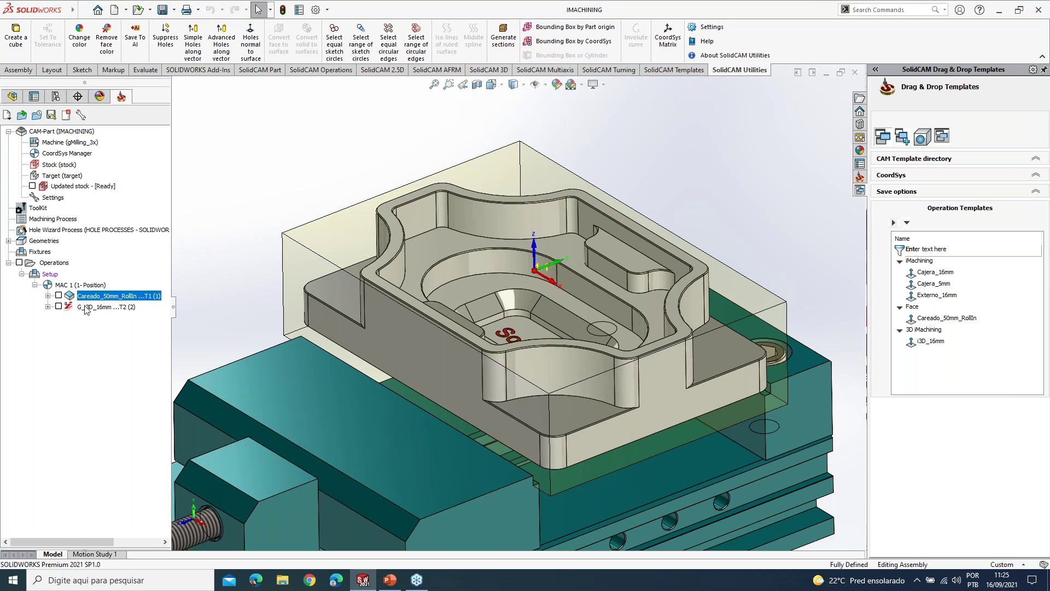
shift+click(85, 307)
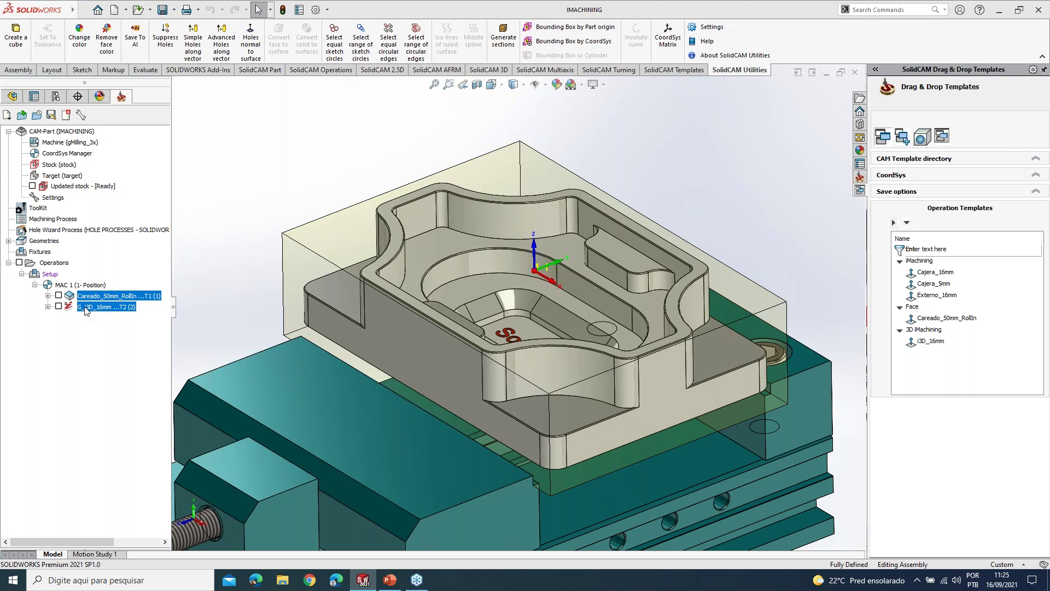
right_click(85, 308)
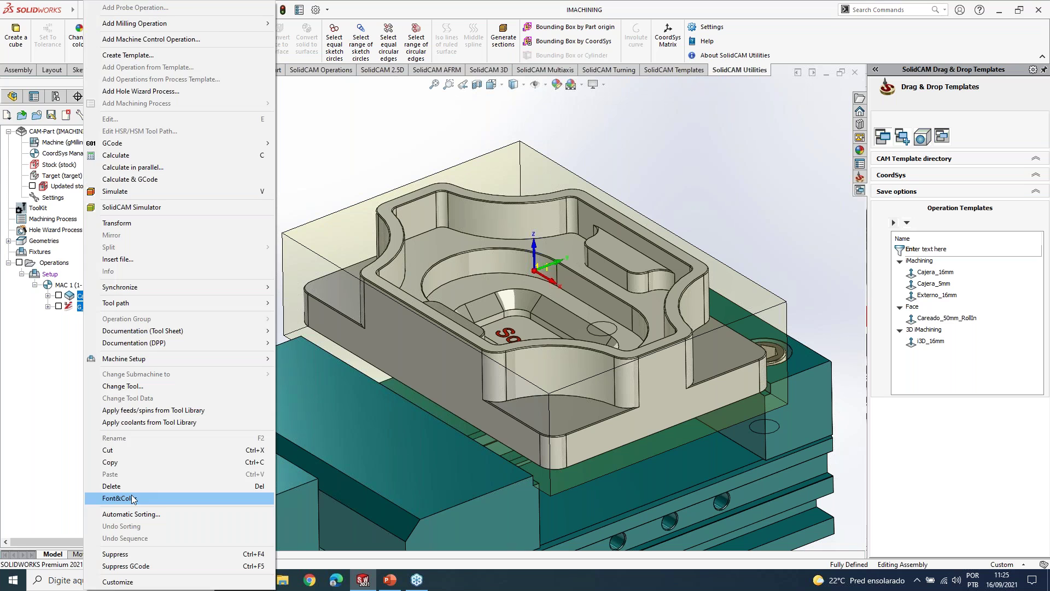
click(111, 486)
click(282, 400)
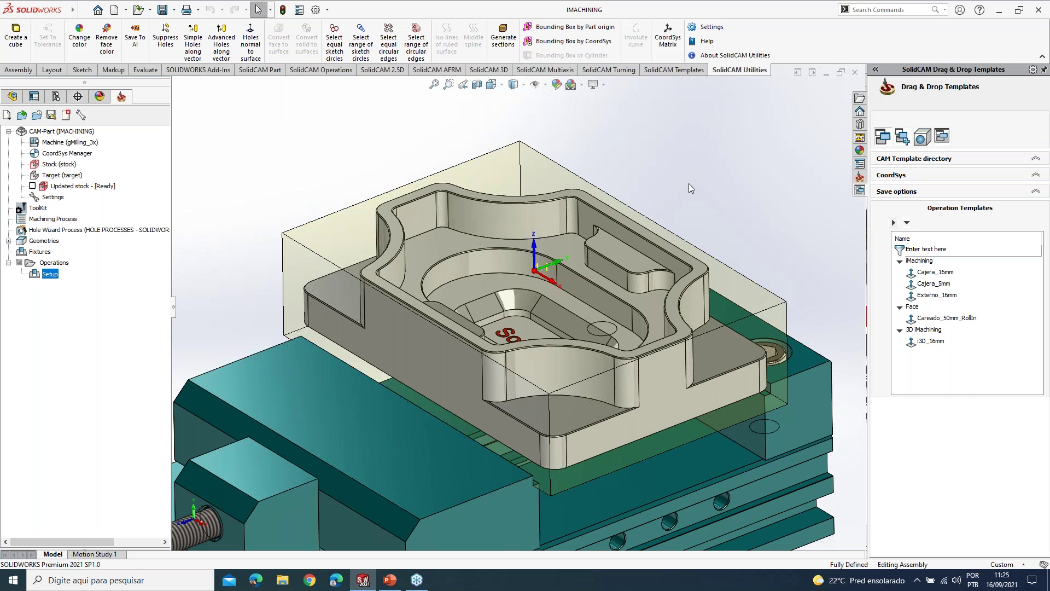
- Start a new 2.5D Profile operation to look over its settings
click(327, 70)
click(331, 43)
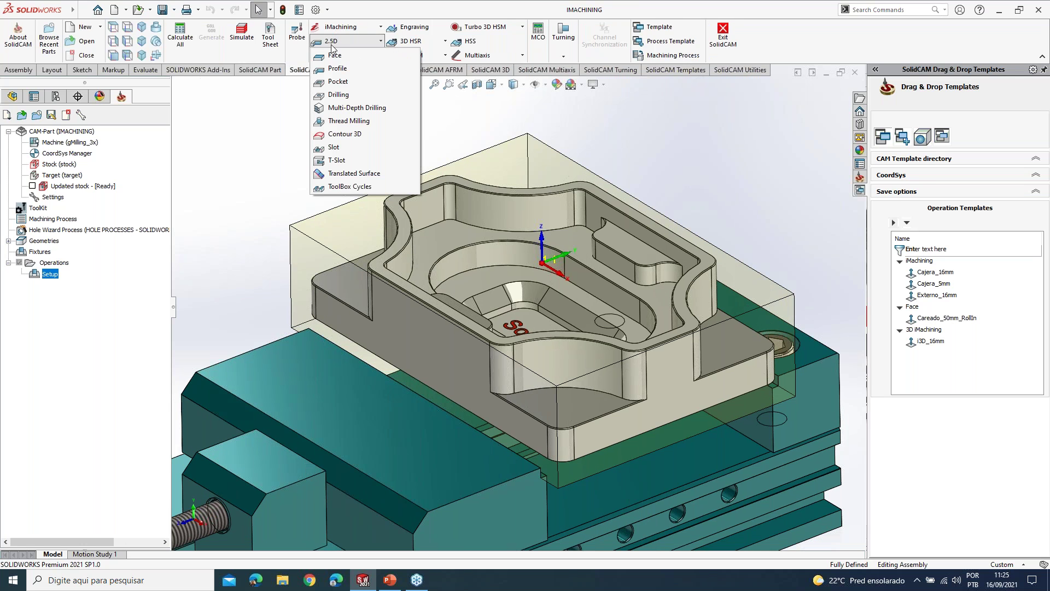
click(336, 56)
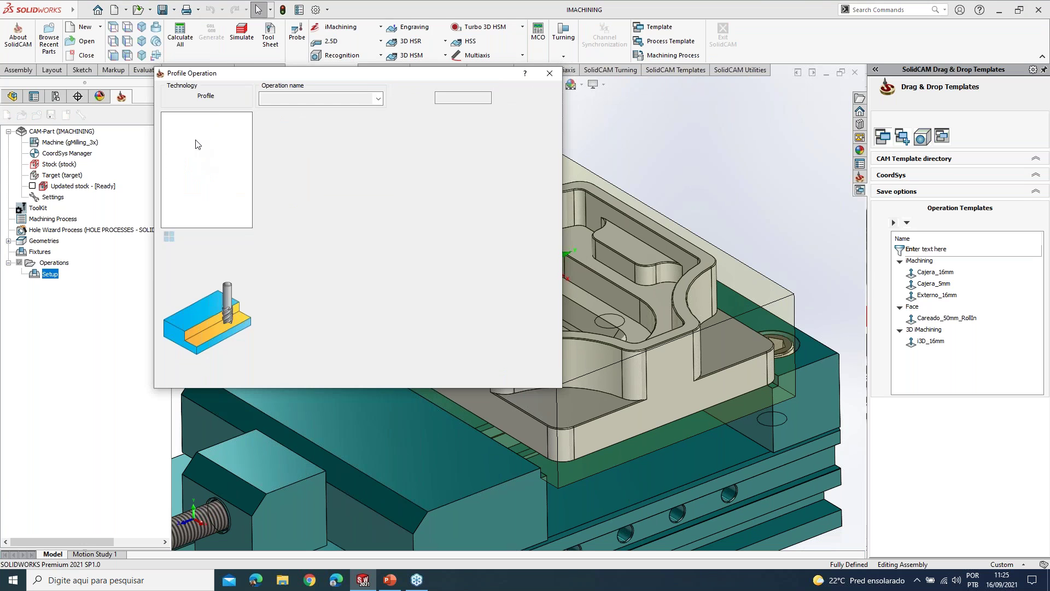
click(197, 142)
click(207, 155)
click(199, 132)
click(205, 120)
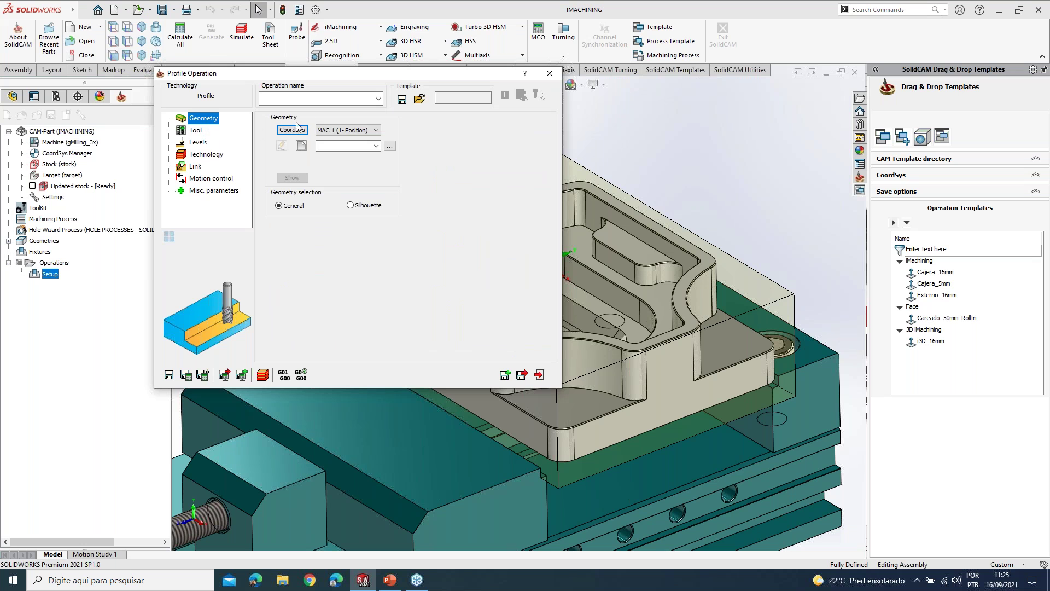
click(379, 101)
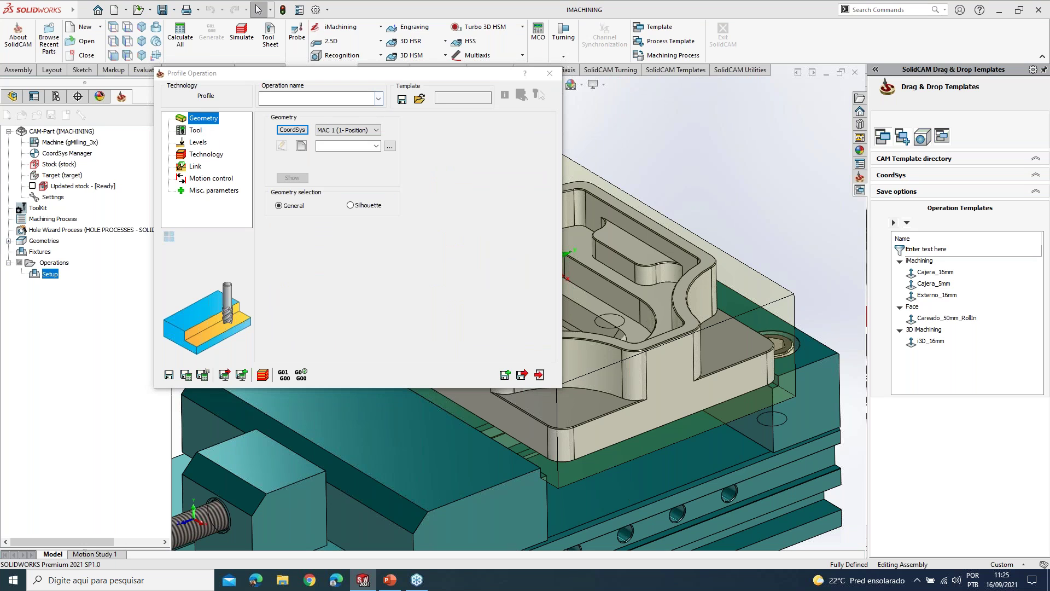
- Highlight the Profile operation's Template area with a screen capture, view the Template Manager, and close both without saving
key(Print)
drag(390, 79, 555, 108)
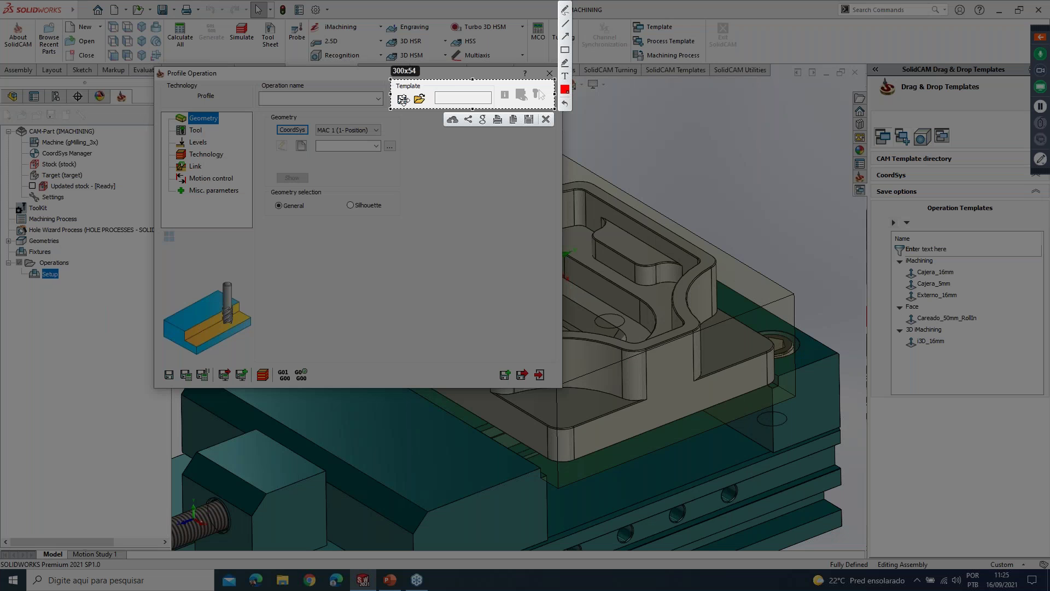
key(Escape)
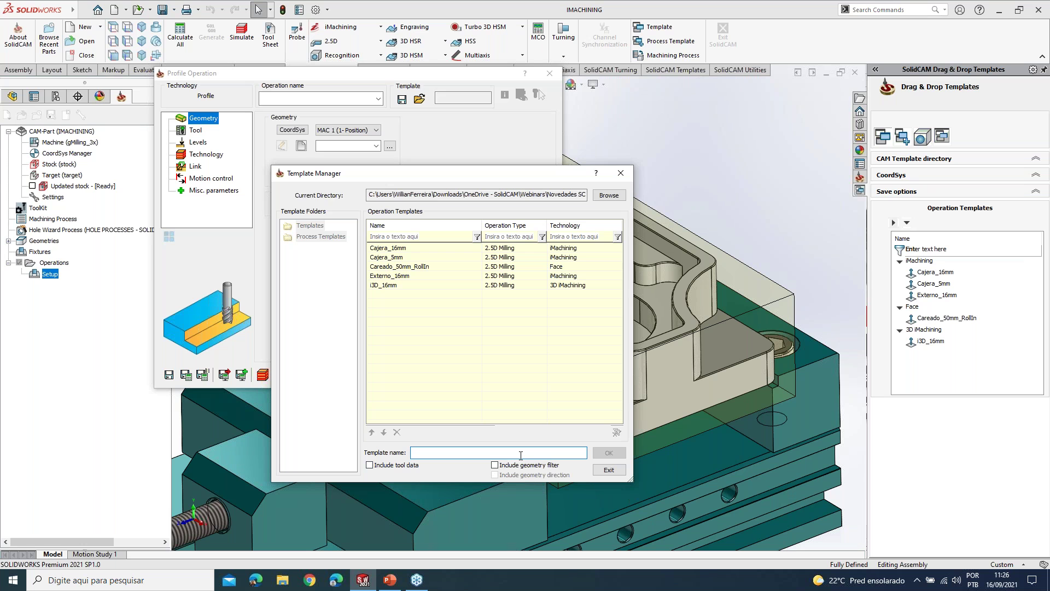
click(619, 173)
click(549, 74)
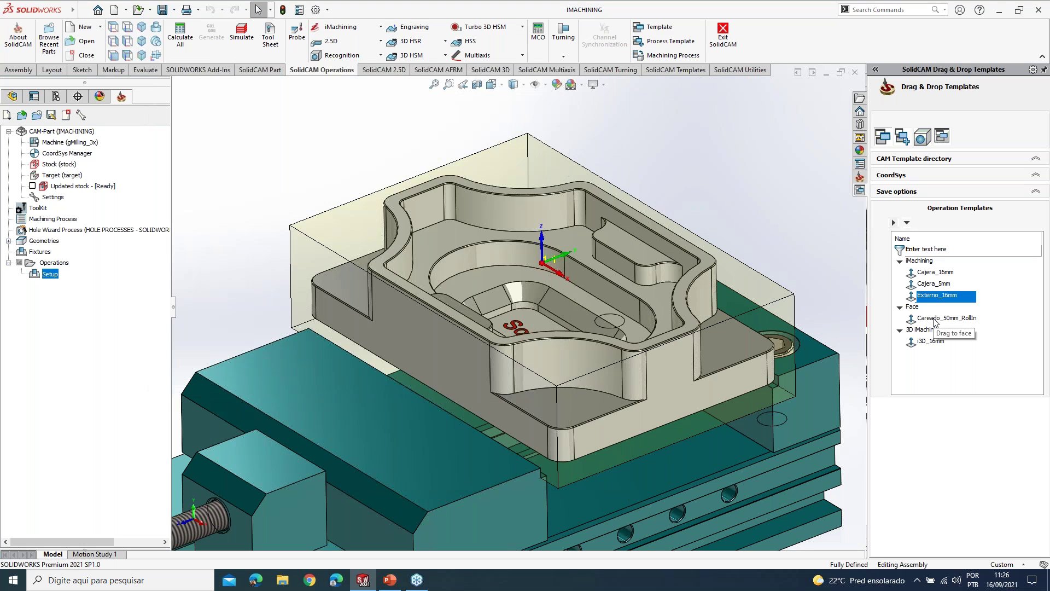
- Apply the Careado_50mm_RollIn template to the part's top face and add an outer contour operation from the Externo_16mm template
click(952, 319)
drag(952, 321, 439, 179)
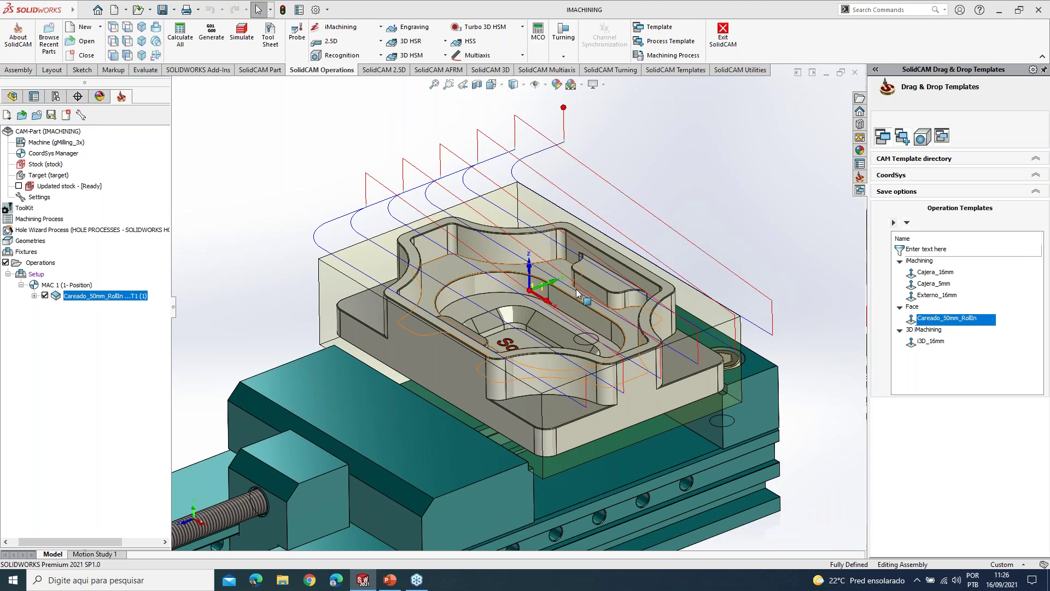
click(949, 295)
drag(948, 299, 474, 318)
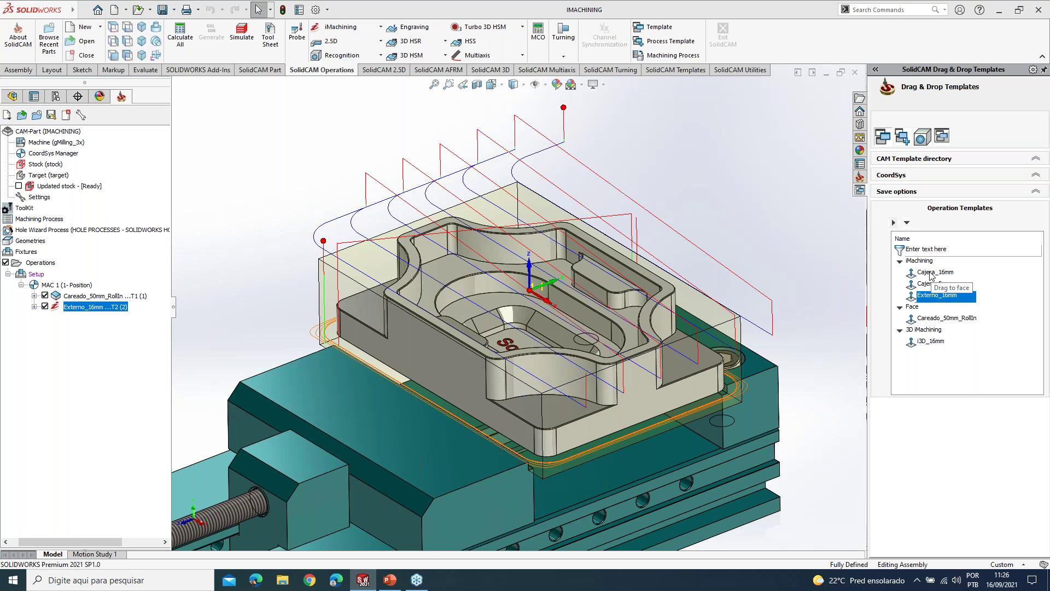
- Apply the Cajera_16mm template to the pocket, and hide the toolpaths of the Careado_50mm_RollIn and Externo_16mm operations
drag(930, 275, 718, 288)
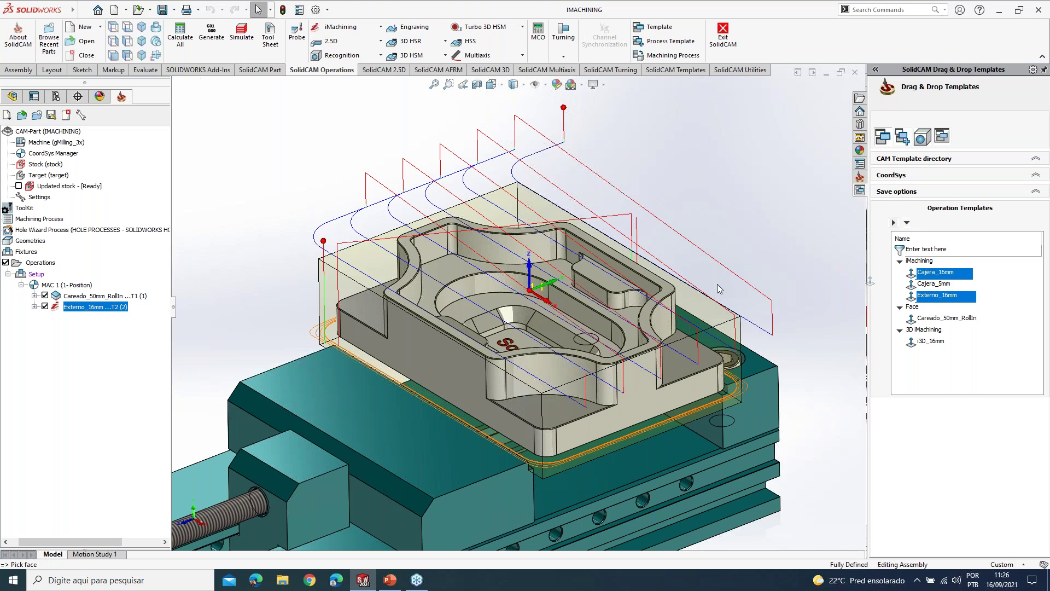
click(601, 317)
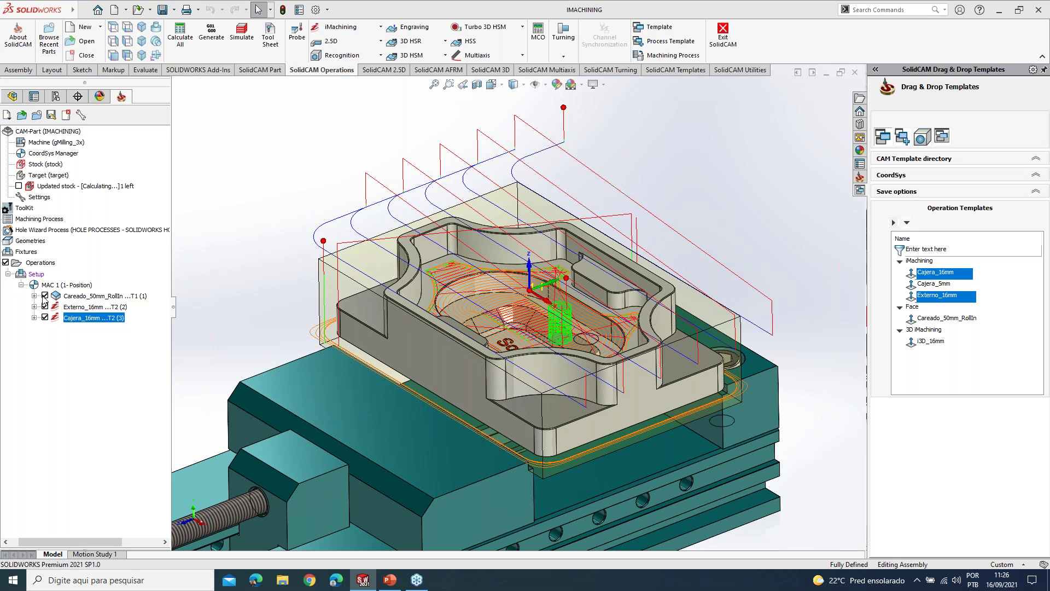
click(45, 295)
click(45, 307)
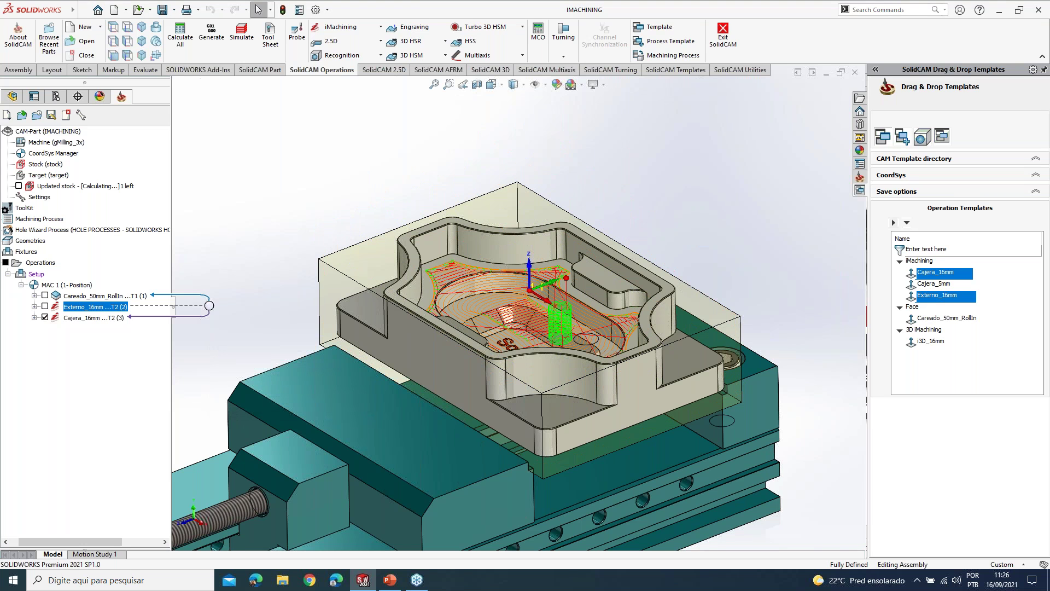
- View the pocket floor face straight on and examine the Cajera_16mm toolpath in the narrow corners of the pocket
click(437, 276)
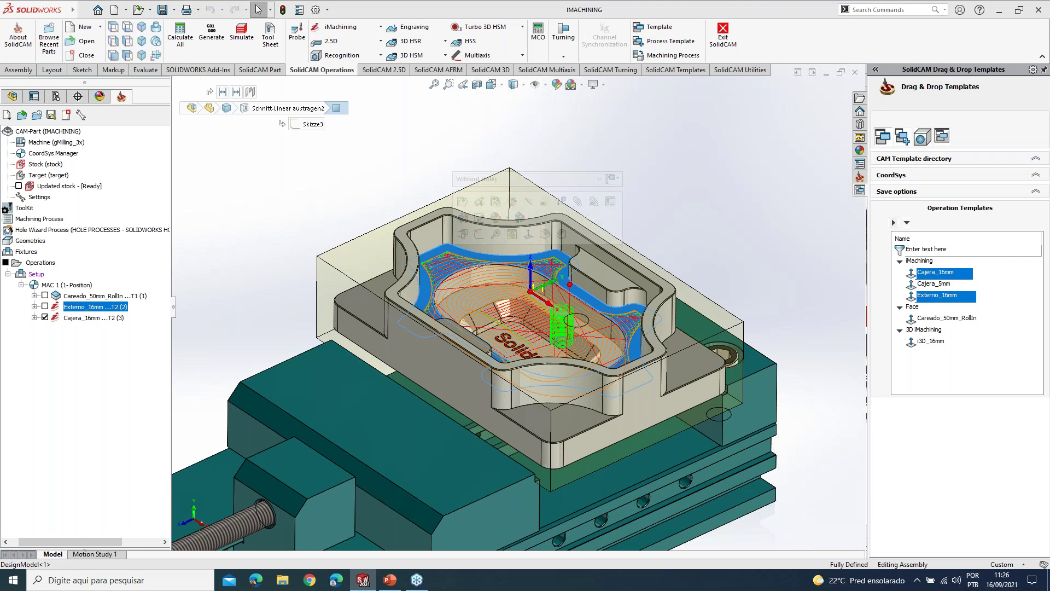
key(ctrl+8)
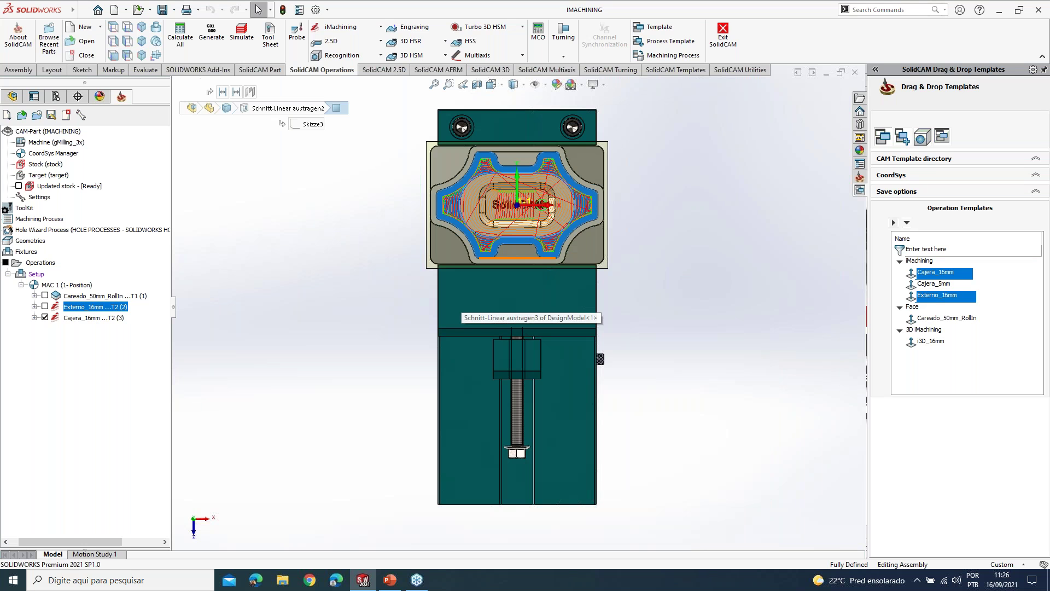
scroll(507, 197, down, 6)
ctrl+middle_drag(508, 202, 520, 271)
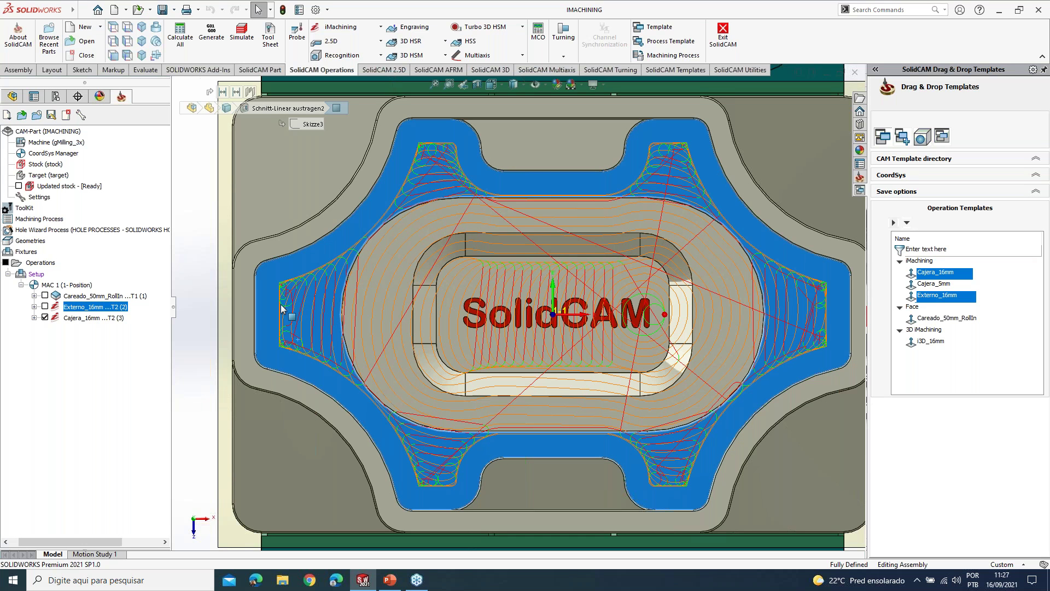
scroll(293, 336, down, 10)
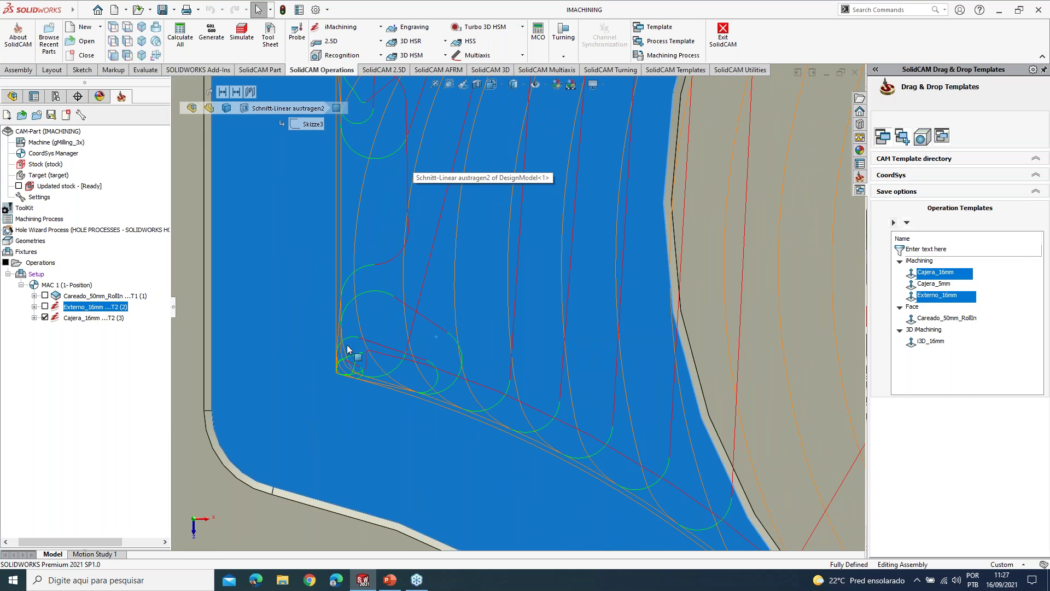
scroll(421, 346, up, 2)
scroll(476, 204, up, 3)
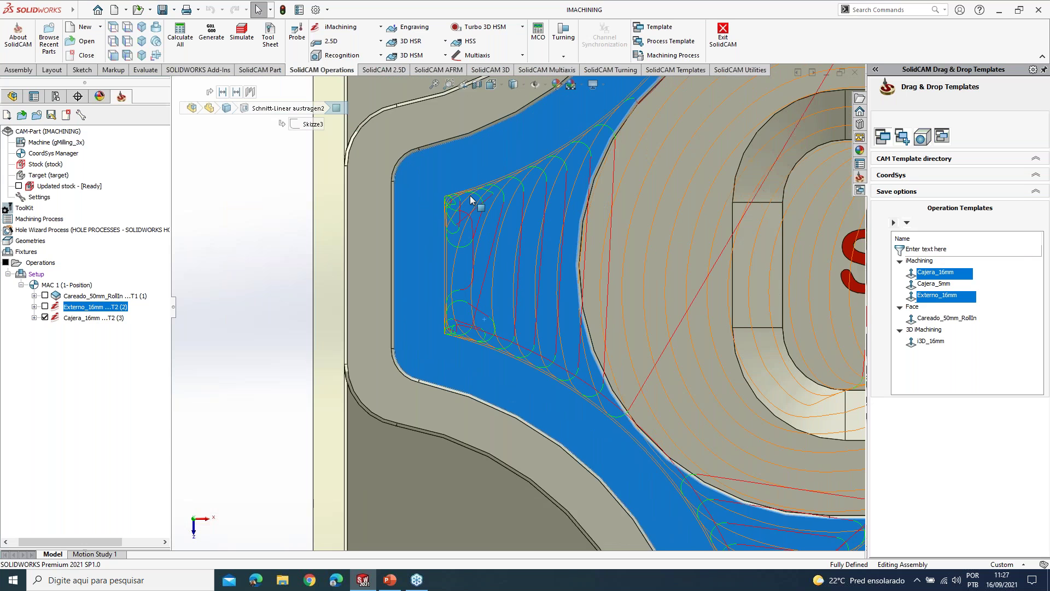
scroll(477, 217, down, 4)
scroll(478, 217, up, 3)
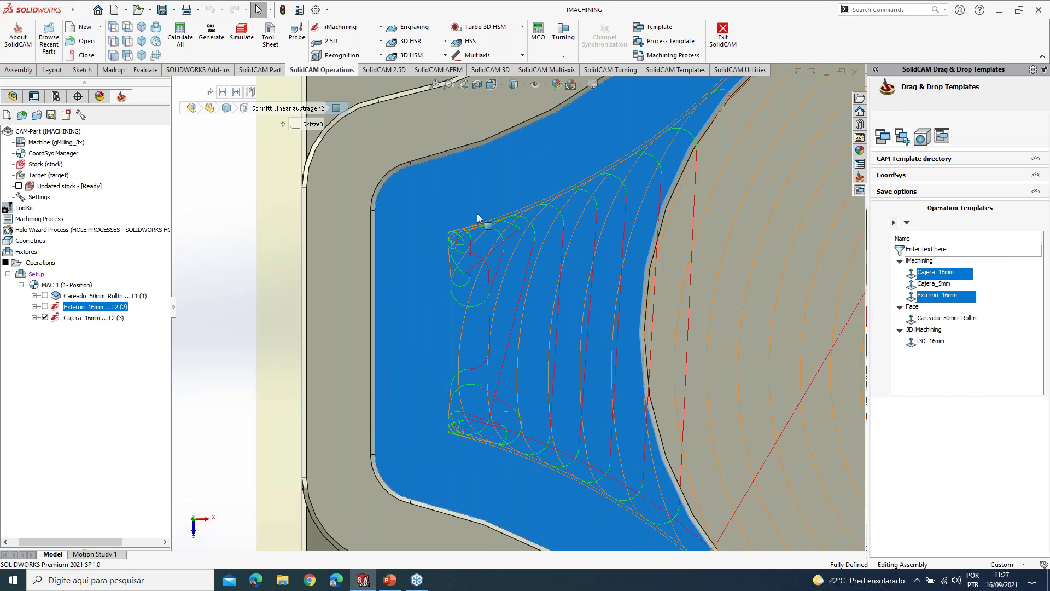
scroll(547, 257, up, 5)
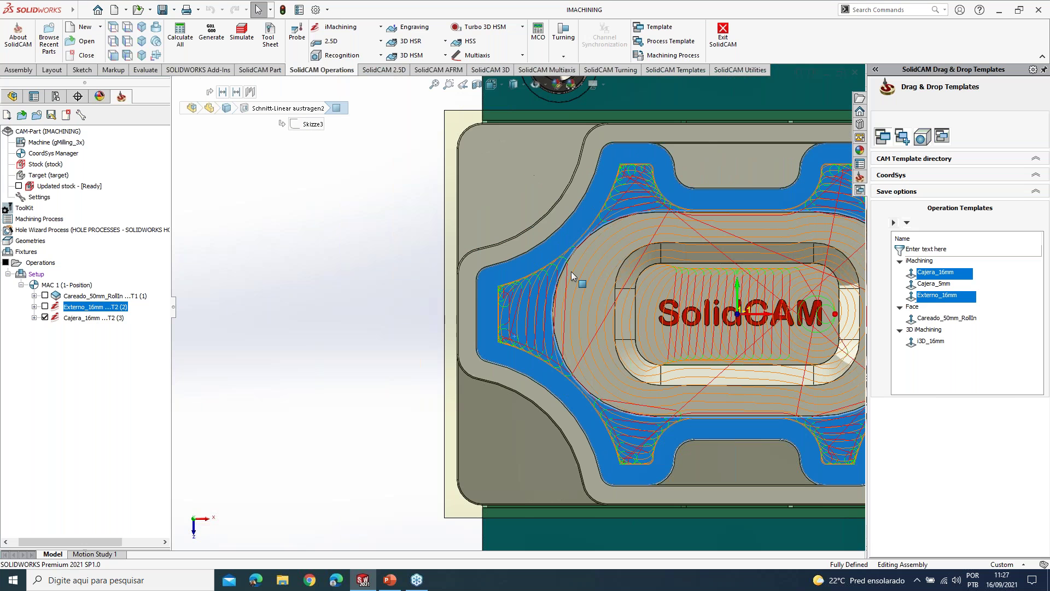
- Examine the Cajera_16mm toolpath and its entry into the pocket from a tilted 3D view
ctrl+middle_drag(599, 291, 472, 273)
scroll(467, 273, up, 1)
middle_drag(540, 260, 513, 176)
scroll(563, 219, up, 2)
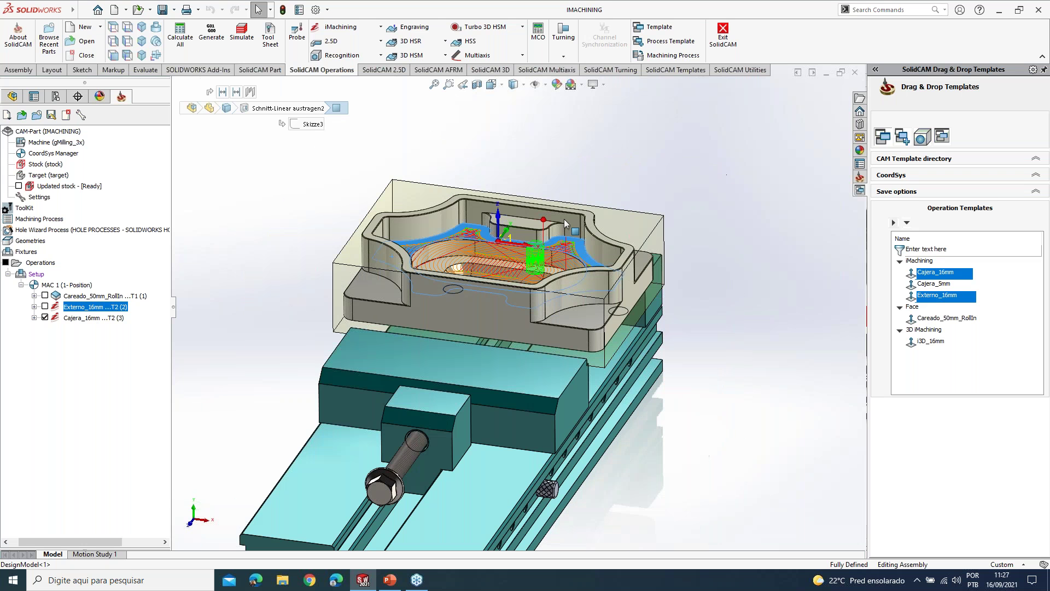
scroll(563, 219, down, 2)
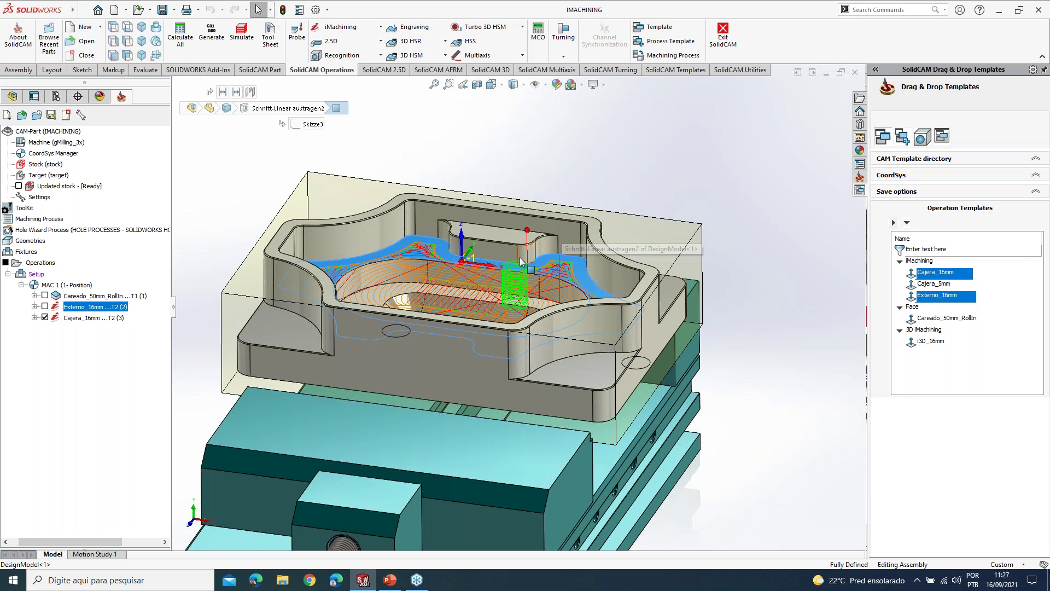
scroll(520, 261, down, 2)
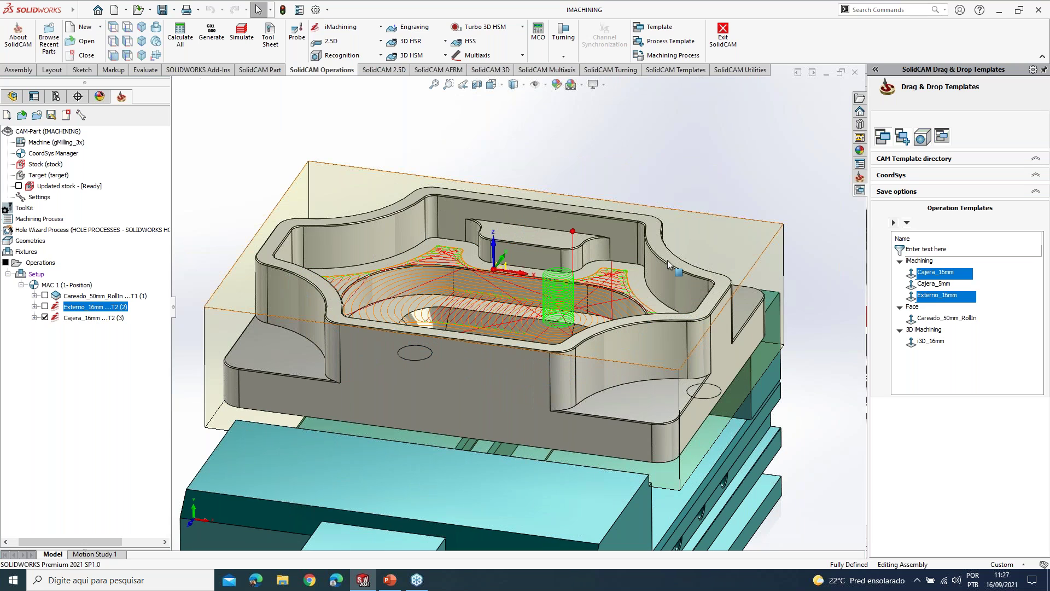
- Open the Cajera_16mm operation beside the pocket and show the Technology Wizard's cutting conditions
click(93, 318)
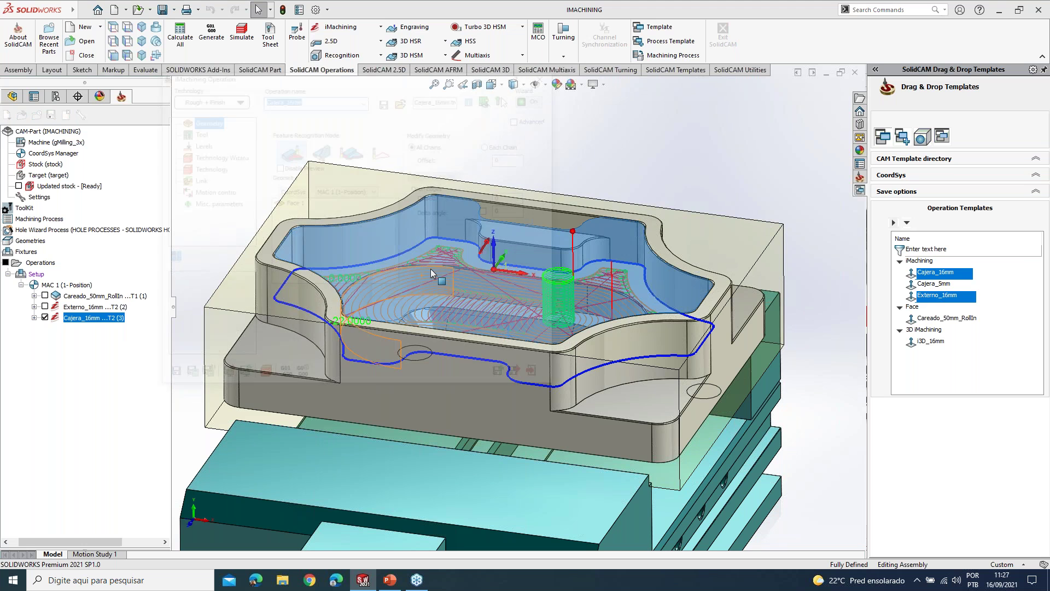
drag(394, 73, 301, 119)
click(704, 174)
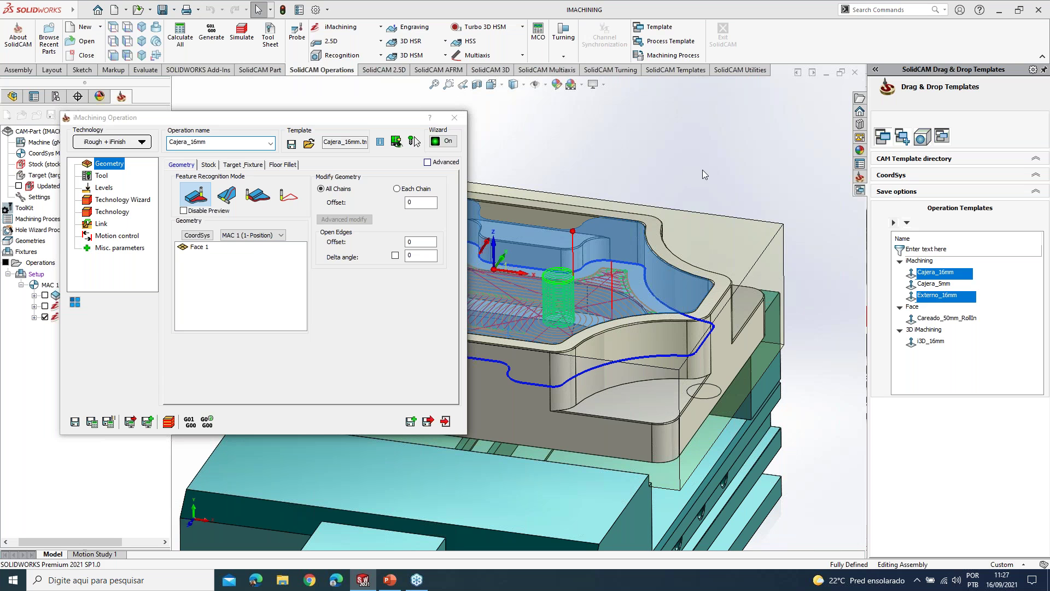
ctrl+middle_drag(702, 169, 743, 181)
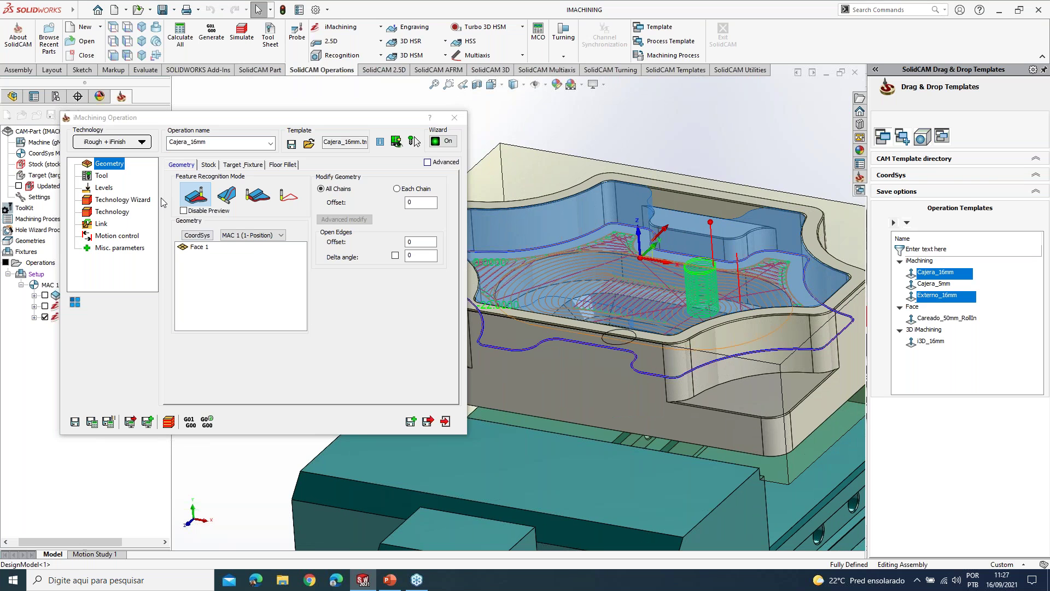
click(122, 200)
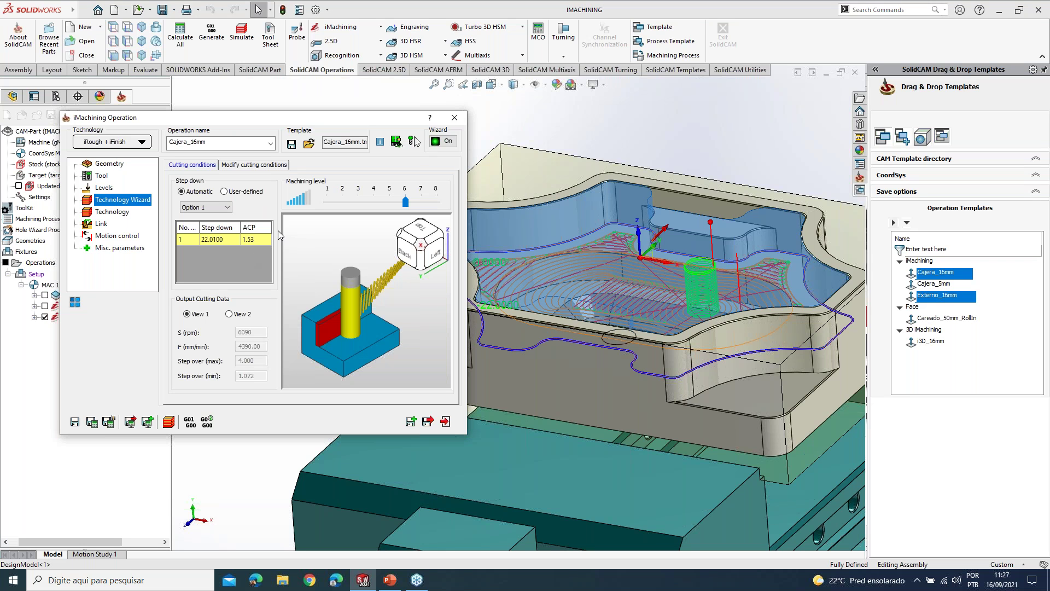
- Capture the cutting conditions area, outline the Output Cutting Data and the step down/ACP table with red rectangles, and copy the capture
key(Print)
drag(168, 172, 277, 397)
click(286, 334)
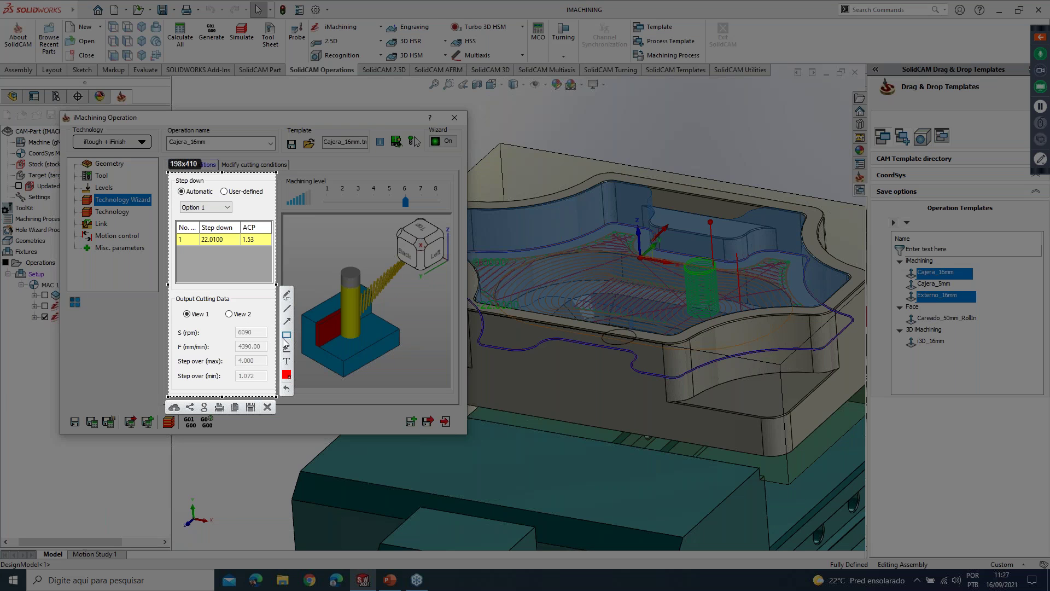
drag(174, 290, 269, 387)
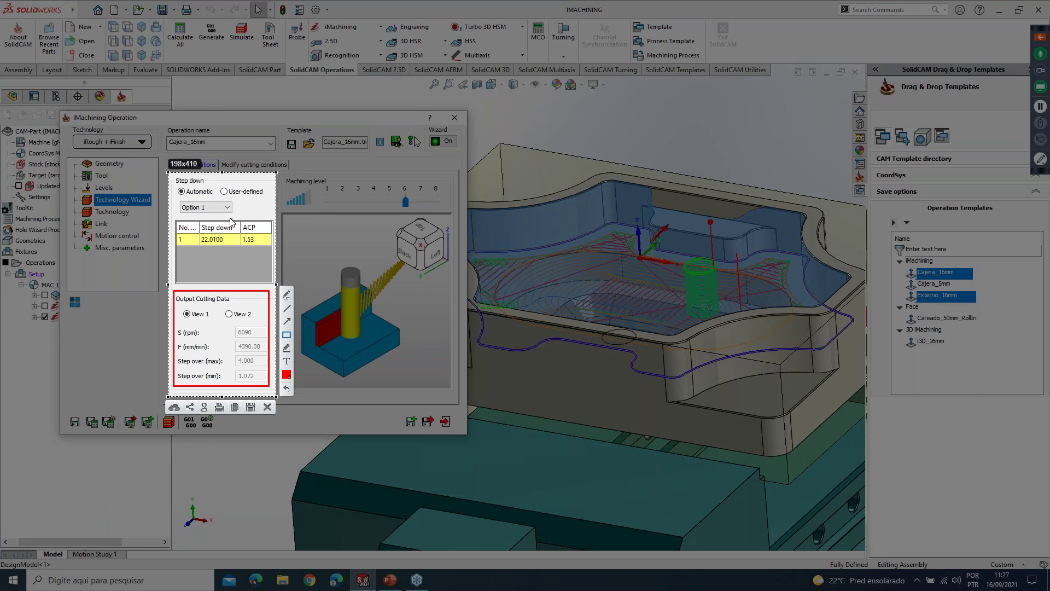
drag(175, 217, 274, 250)
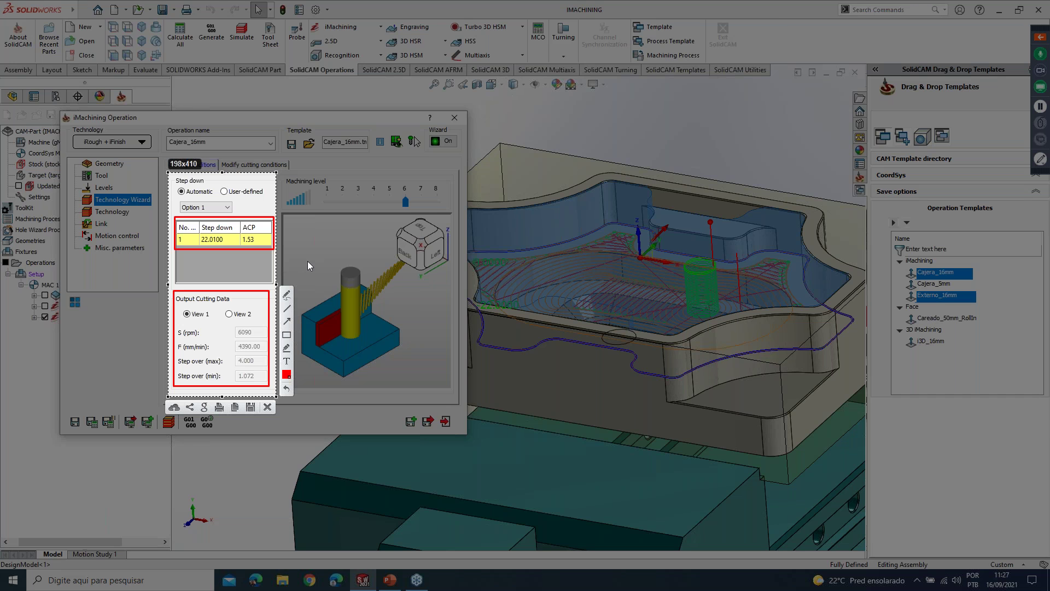
key(ctrl+c)
- Switch to PowerPoint and show slide 22, Punto de contacto axial (ACP)
click(395, 581)
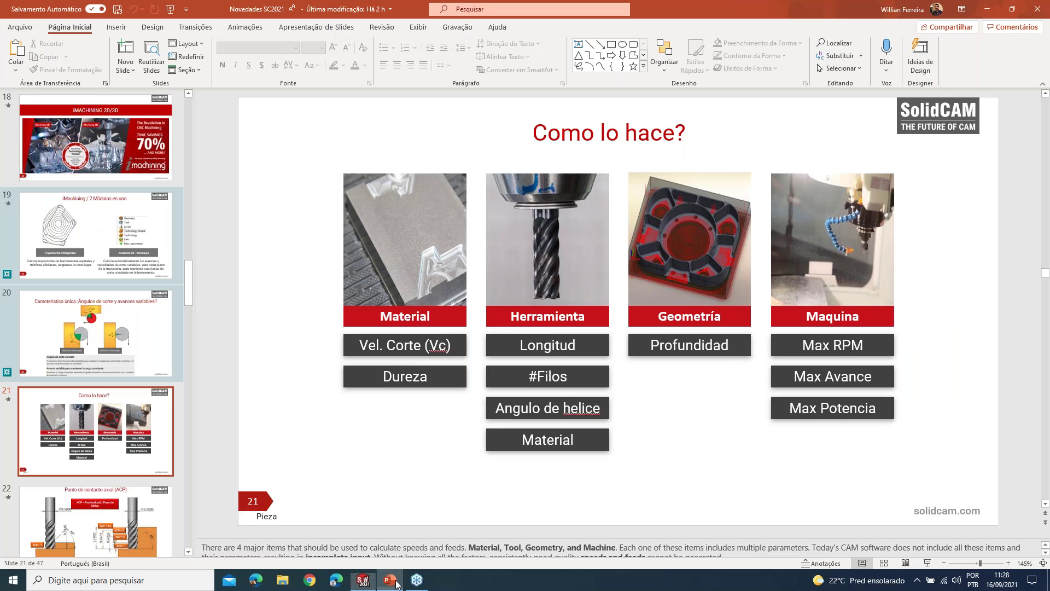
scroll(541, 221, down, 1)
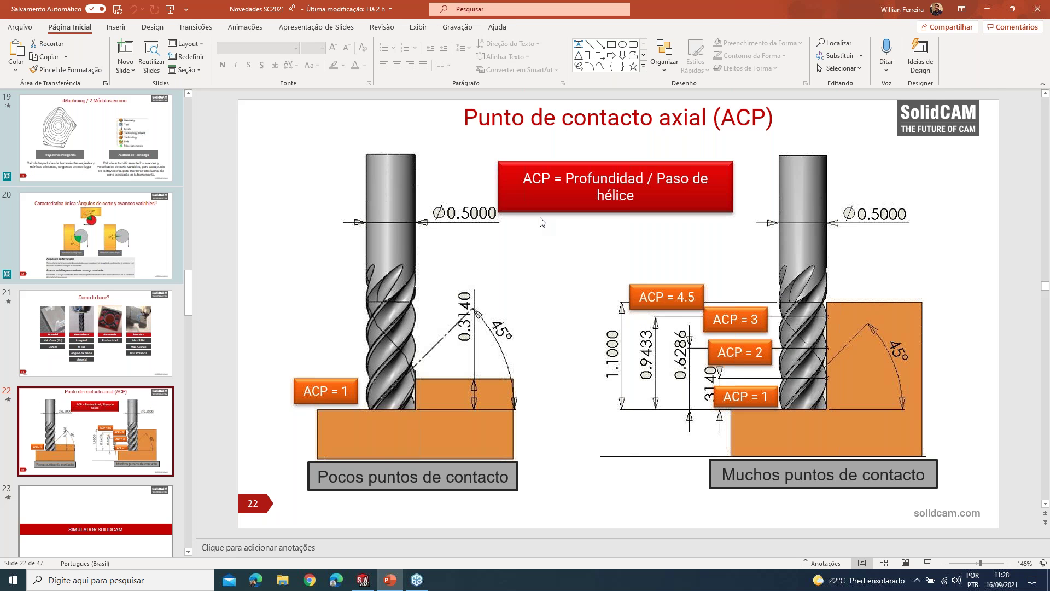
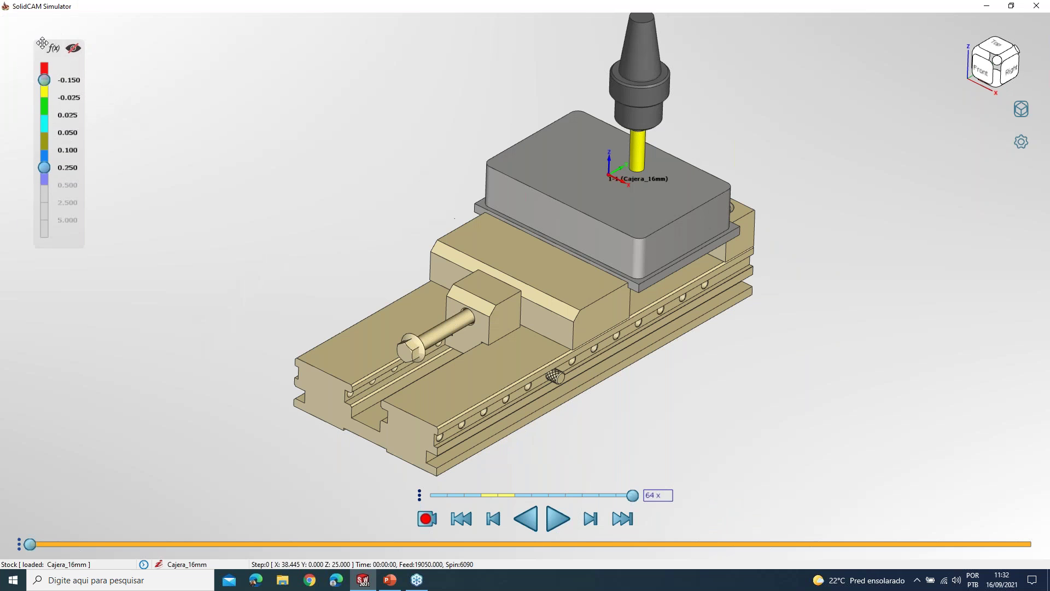
- Move the target comparison colour scale closer to the corner of the simulation view and hide the comparison colours on the stock
mouse_move(37, 45)
mouse_down()
mouse_move(24, 24)
mouse_move(21, 38)
mouse_up()
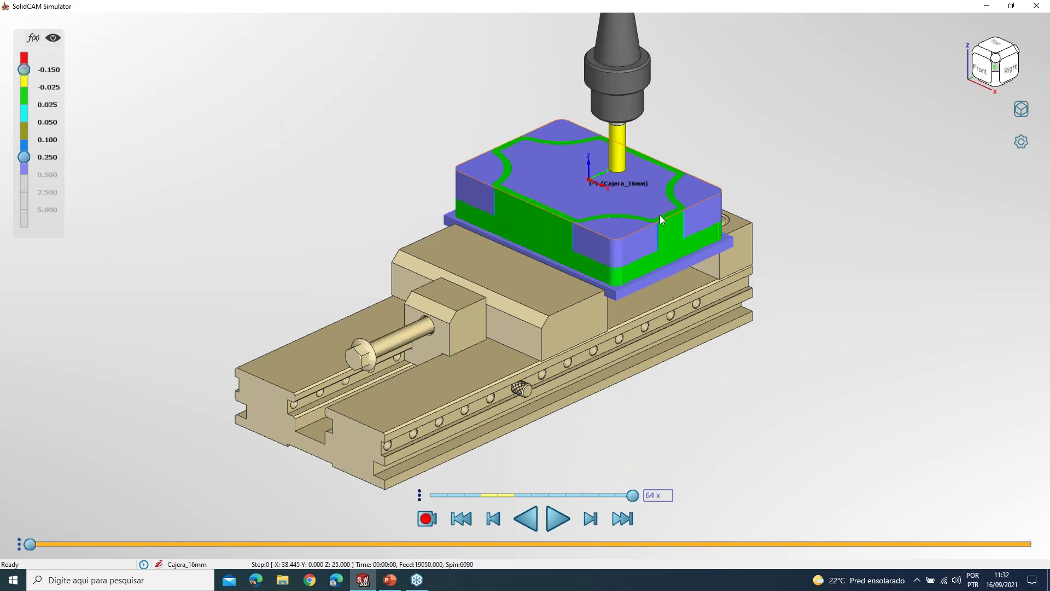
click(52, 37)
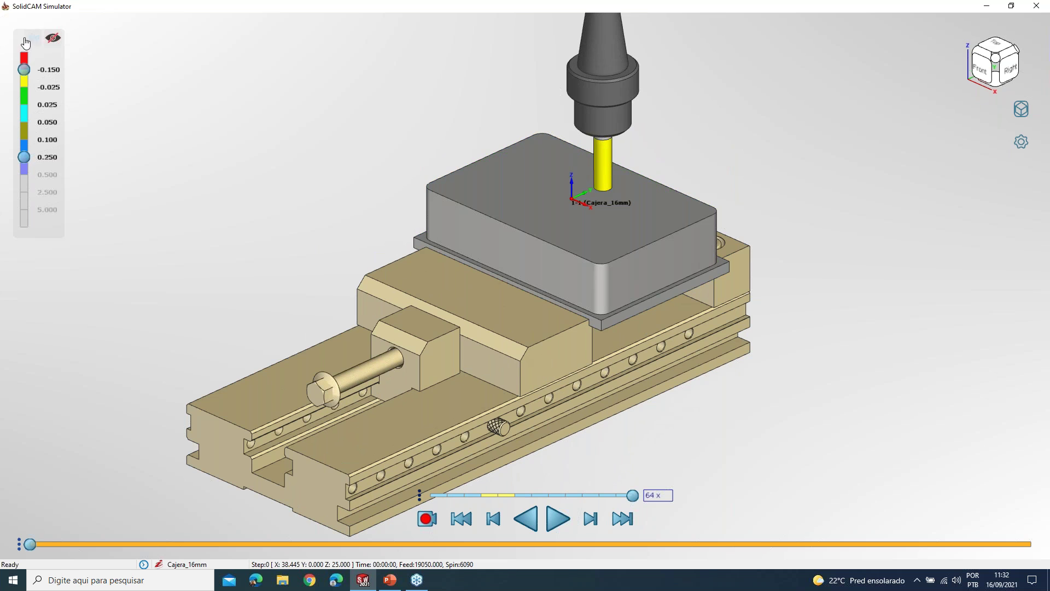
mouse_move(20, 36)
mouse_down()
mouse_move(216, 107)
mouse_move(172, 77)
mouse_move(931, 181)
mouse_move(1003, 249)
mouse_move(539, 122)
mouse_move(22, 36)
mouse_up()
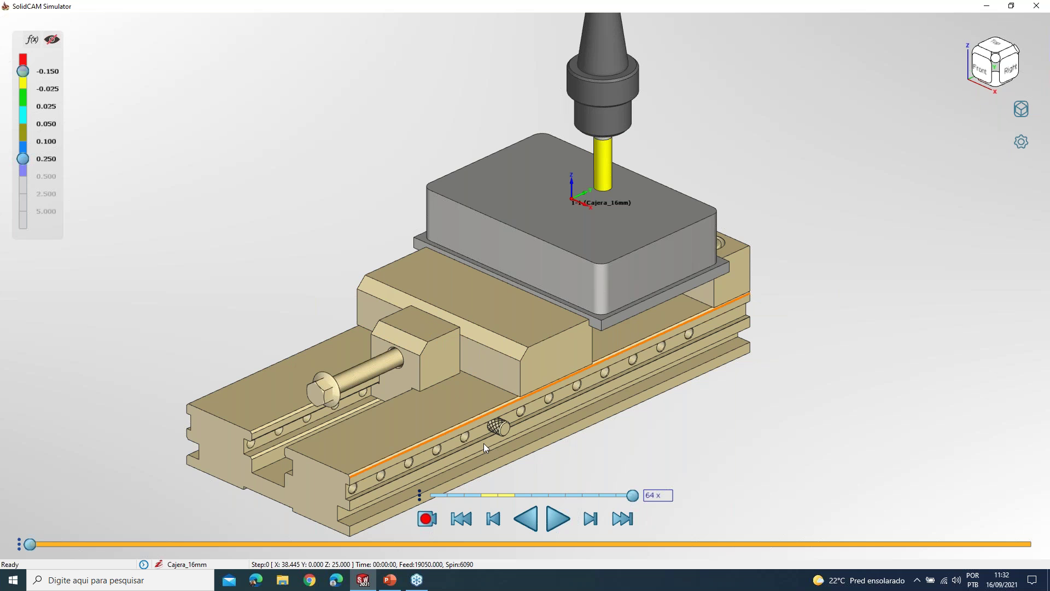
- Capture the simulator's playback controls together with the speed slider, and copy the capture
key(Print)
drag(398, 485, 681, 535)
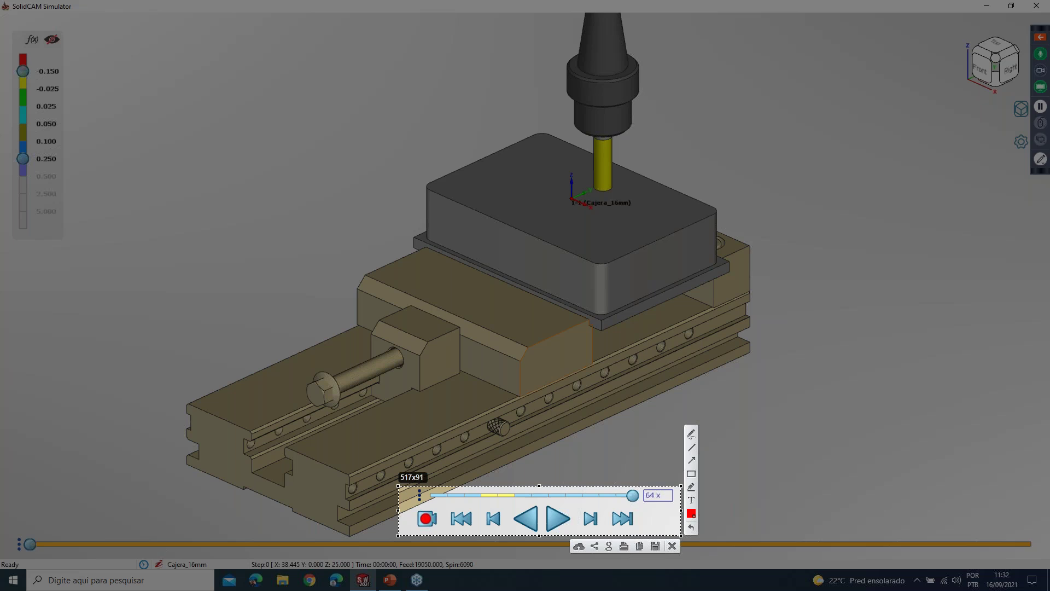
key(ctrl+c)
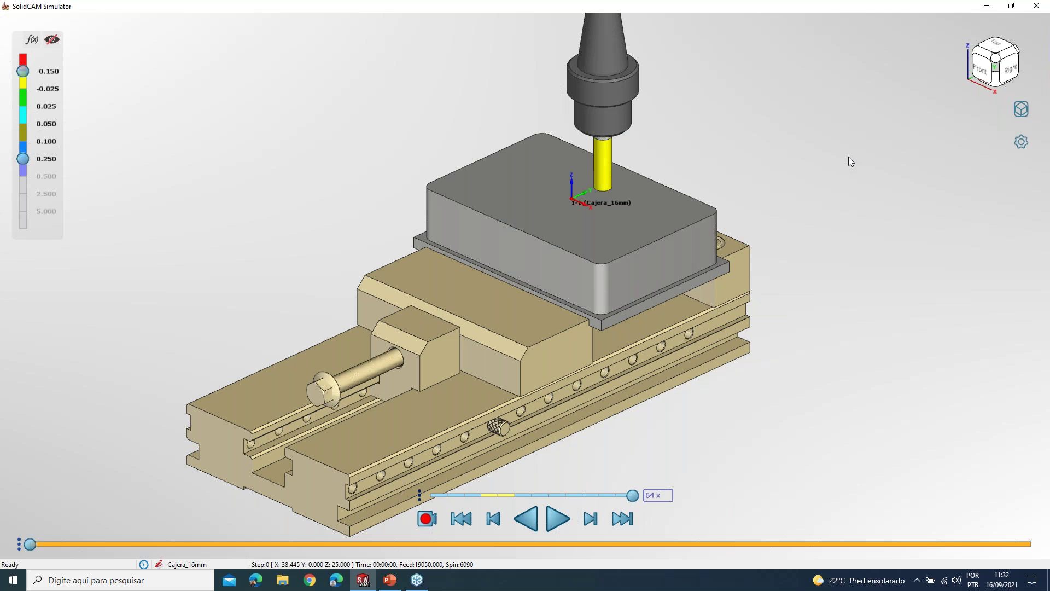
- Examine the part and vise from different standard orientations with the view cube, finishing in the isometric view
click(984, 73)
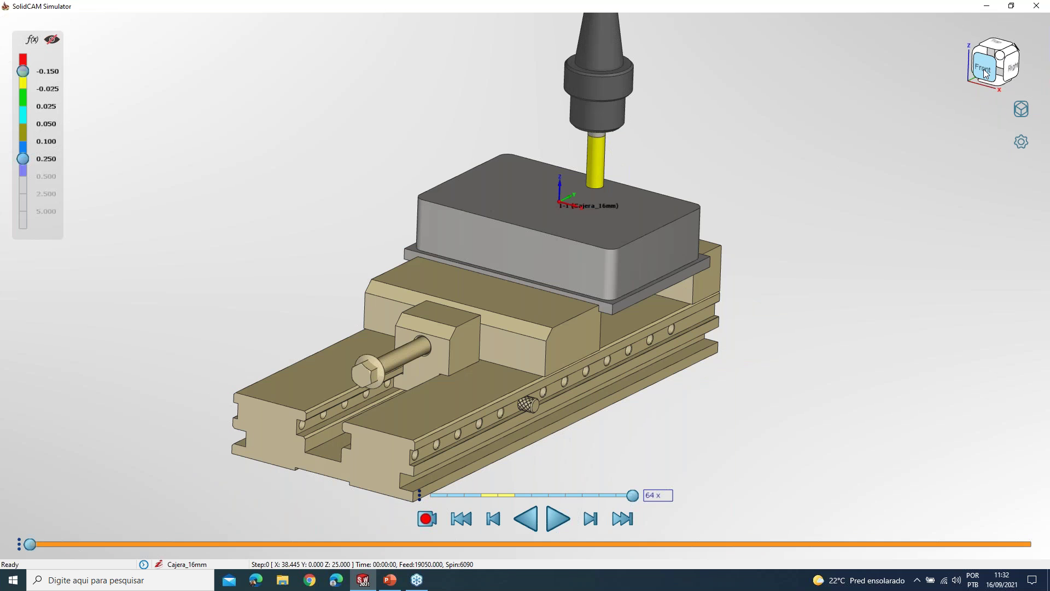
click(1009, 49)
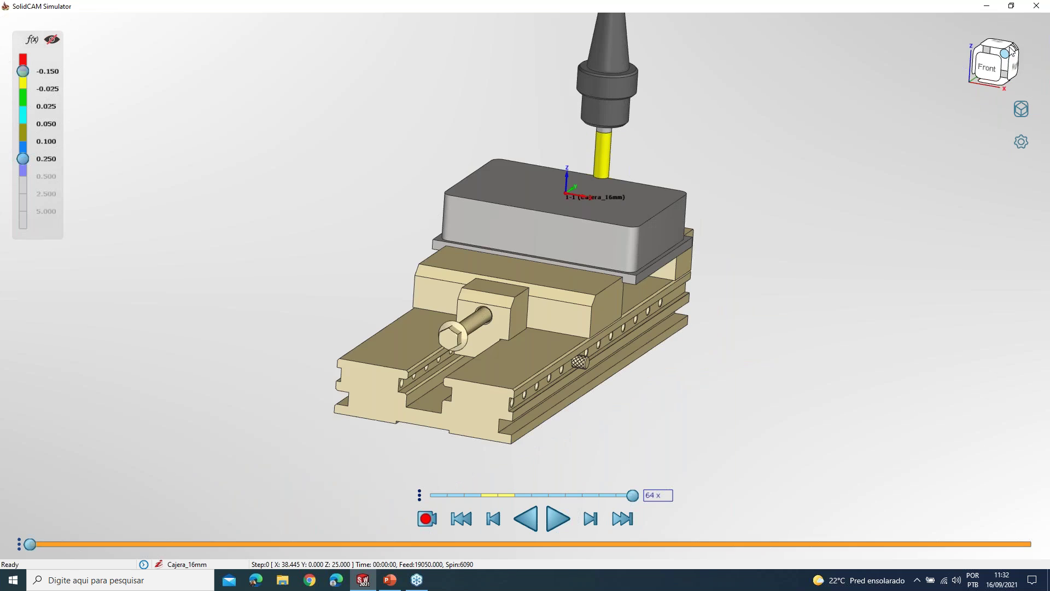
click(1002, 64)
click(1010, 49)
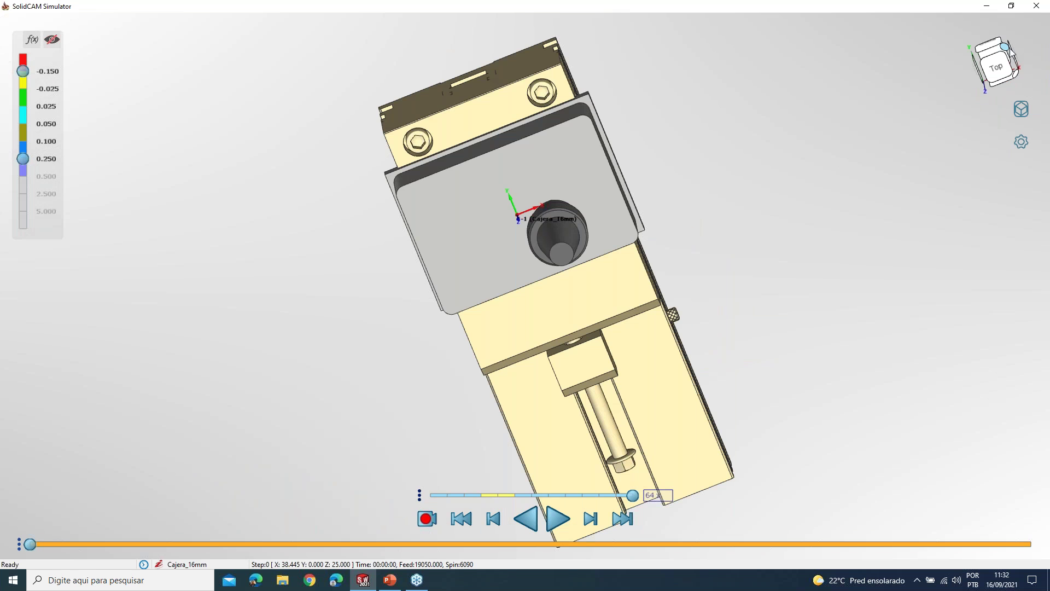
click(1016, 54)
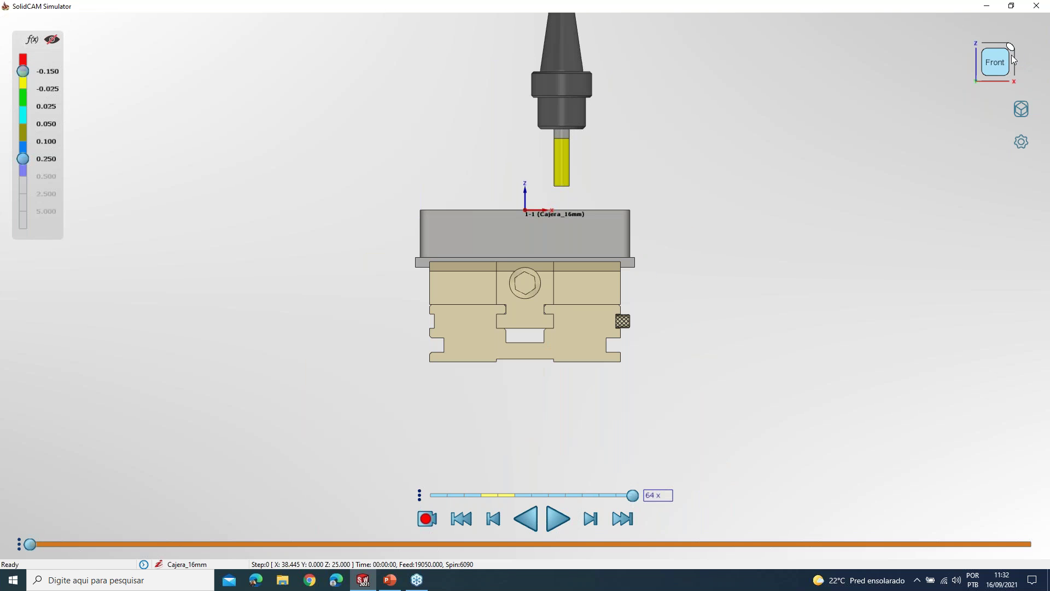
click(1012, 51)
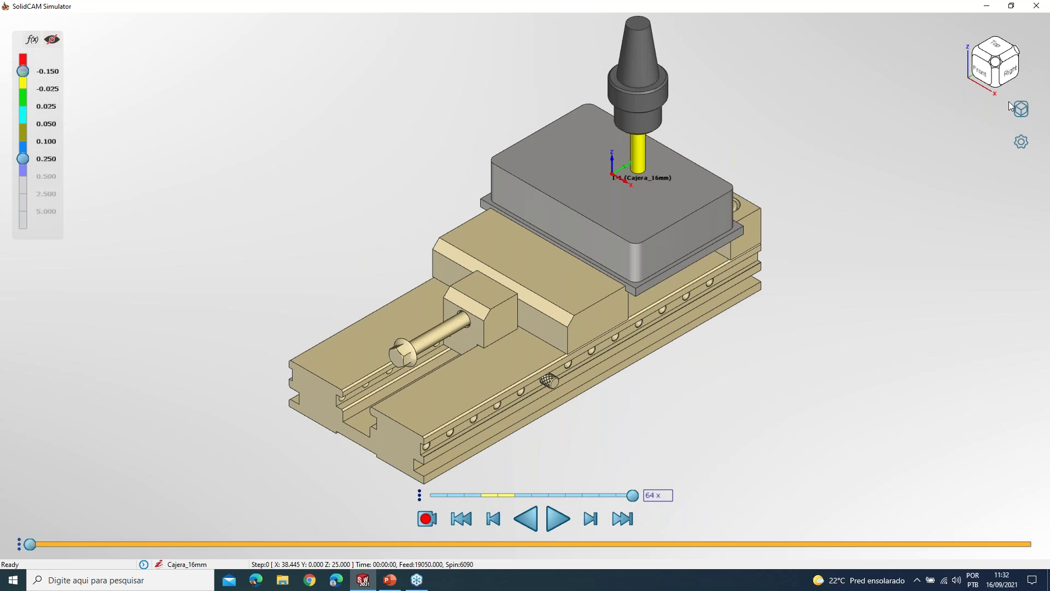
- Enable the Toolpath display in the simulation and review the remaining simulator display options
click(1020, 108)
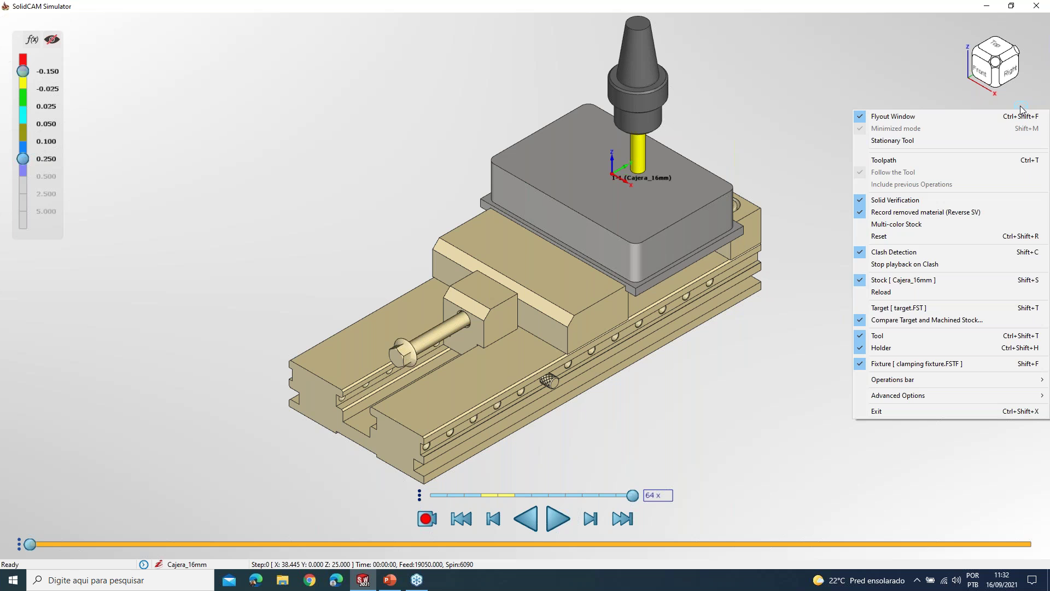
click(992, 161)
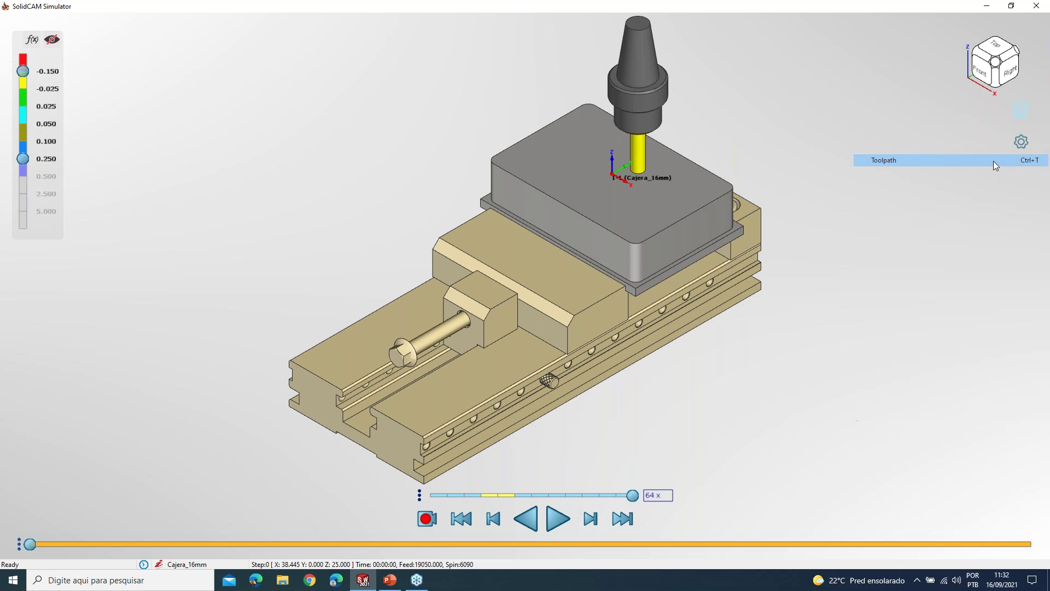
click(1017, 113)
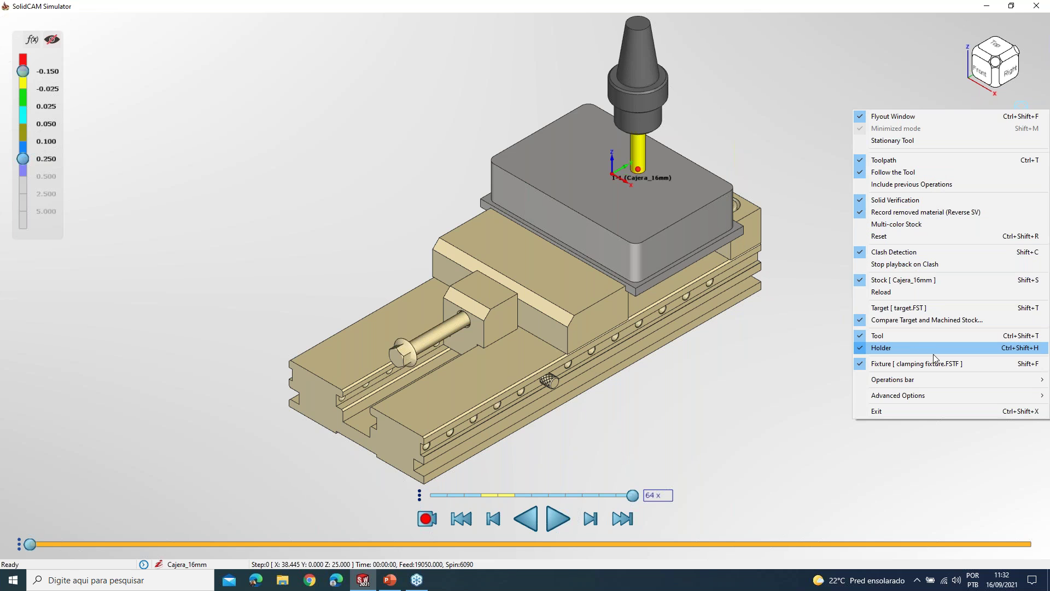
click(916, 88)
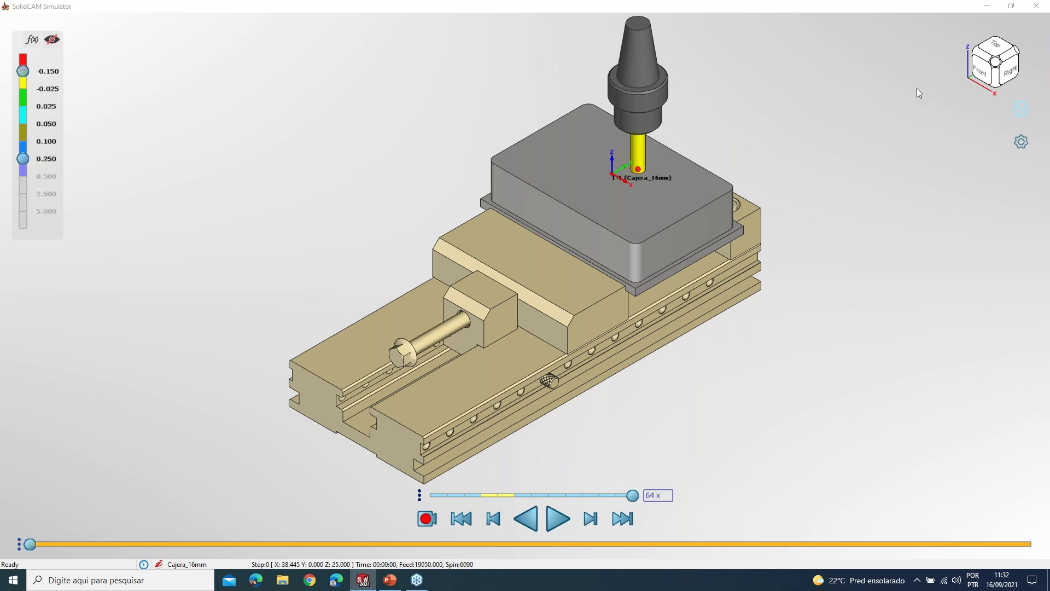
- Add a new simulator theme, examine its Cut and Rapid toolpath visual settings and other options, and close the Theme Editor without saving
click(1017, 142)
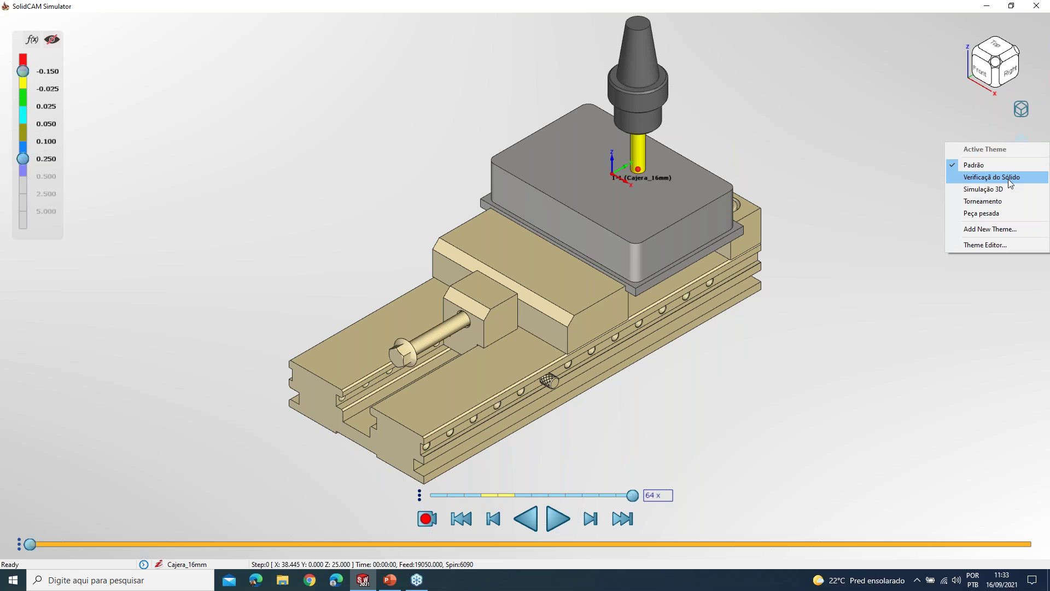
click(999, 232)
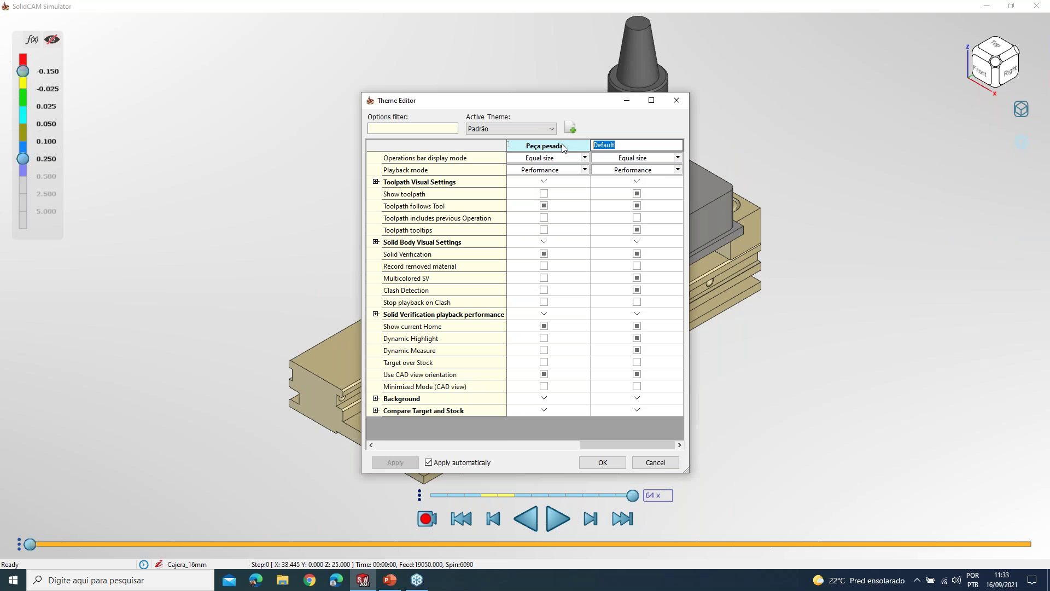
click(636, 182)
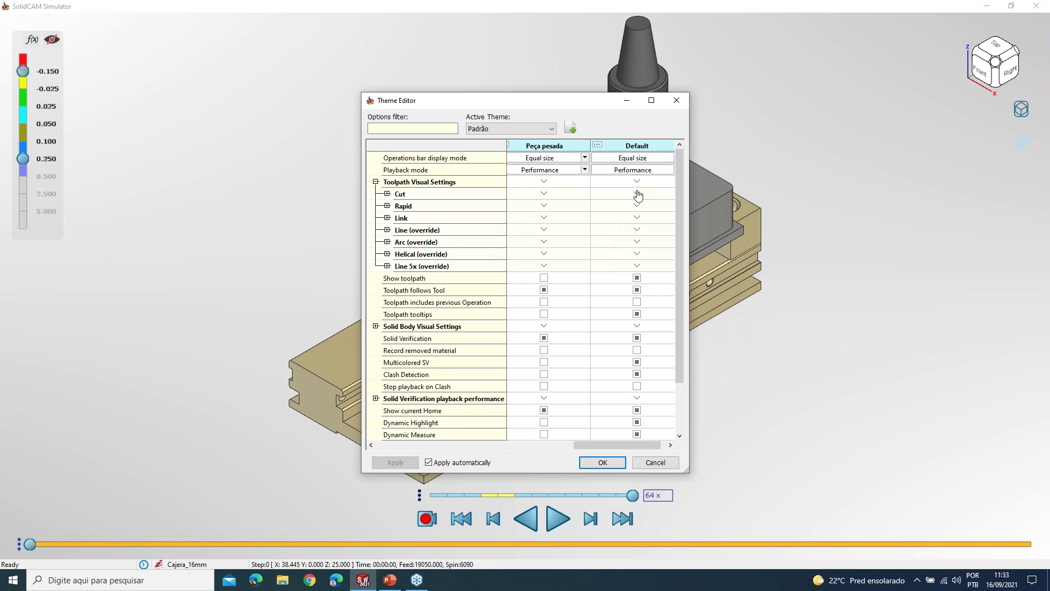
click(637, 193)
click(637, 277)
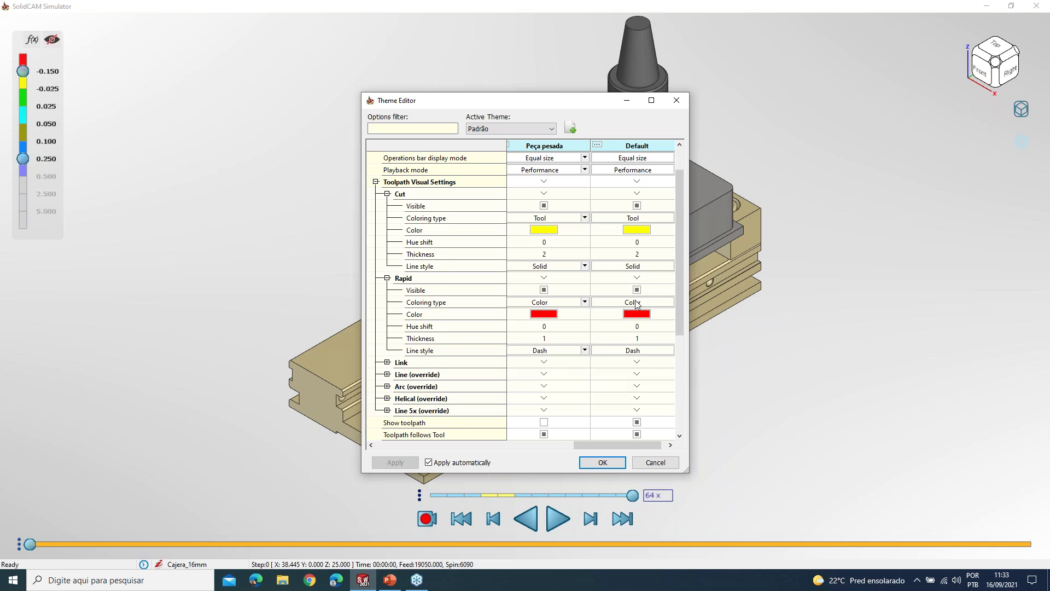
scroll(636, 304, down, 5)
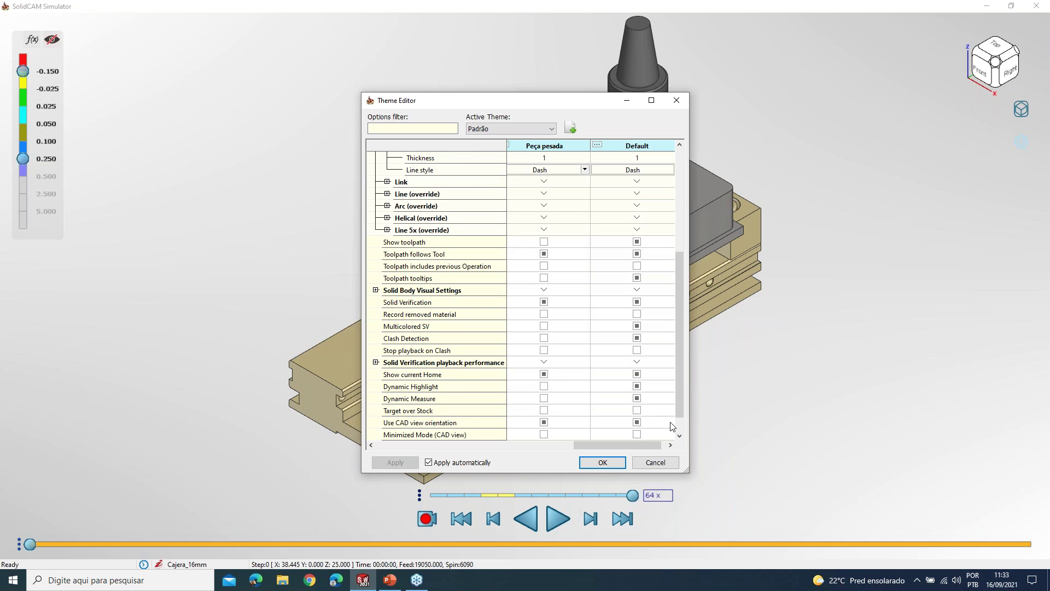
drag(689, 413, 804, 413)
scroll(715, 292, down, 1)
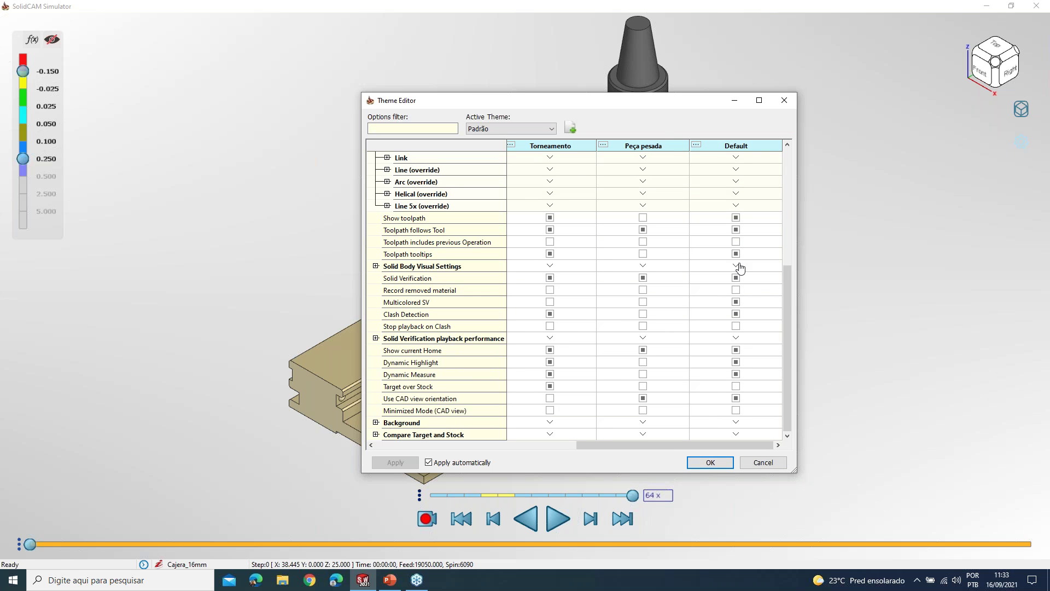
click(783, 104)
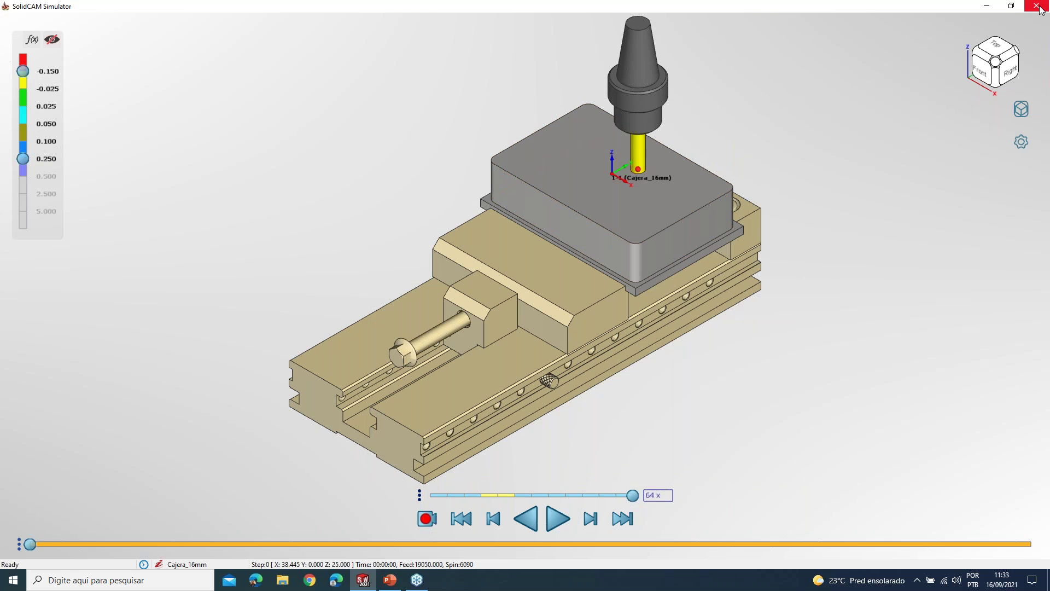
- Close the simulator and the Cajera_16mm operation, and open a maximized SolidCAM Simulator for Careado_50mm_RollIn, Externo_16mm and Cajera_16mm together
click(1037, 6)
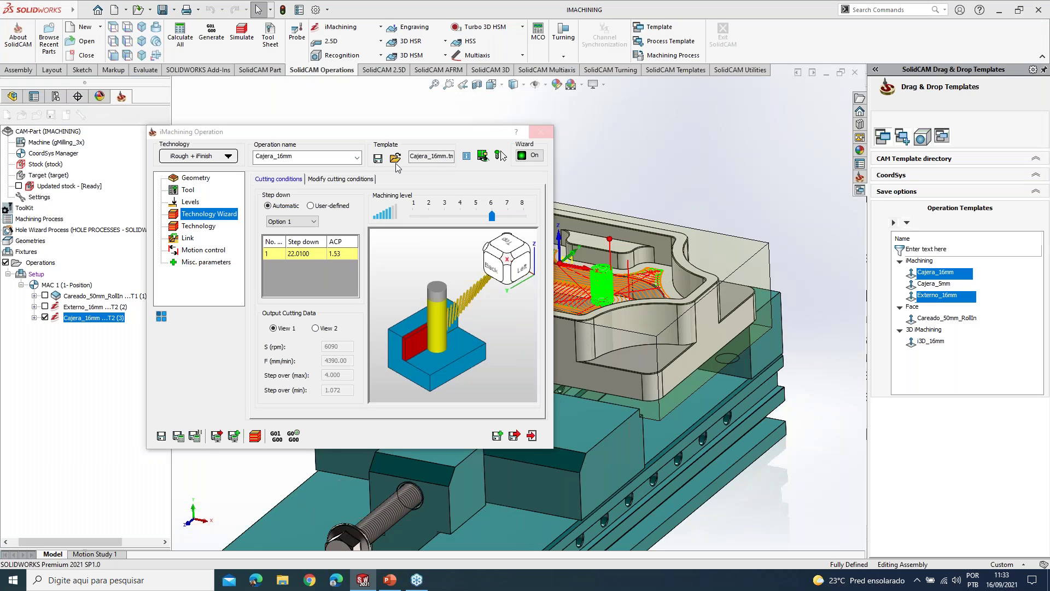
click(540, 132)
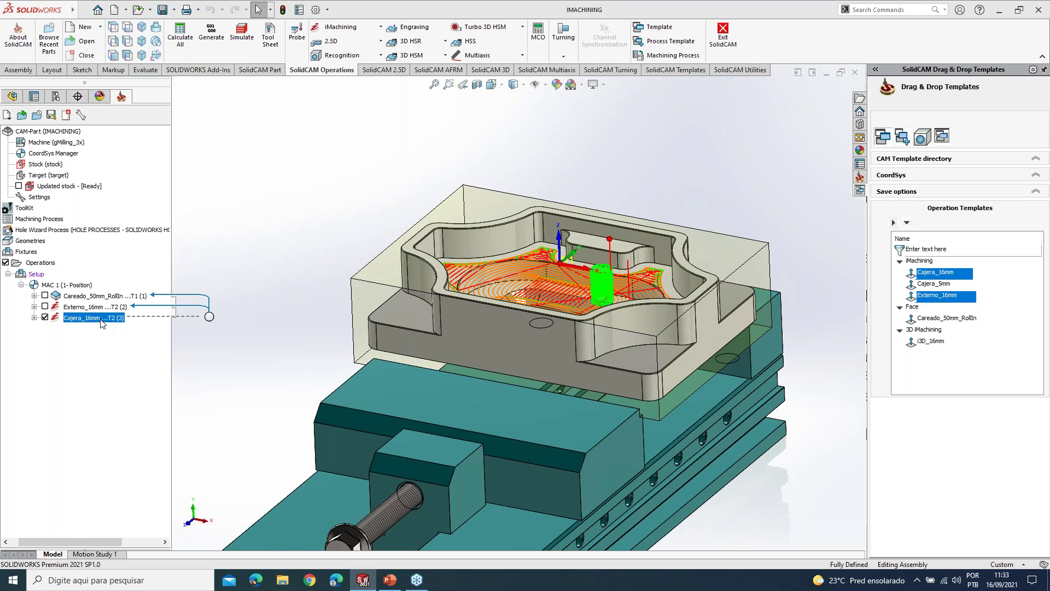
right_click(101, 321)
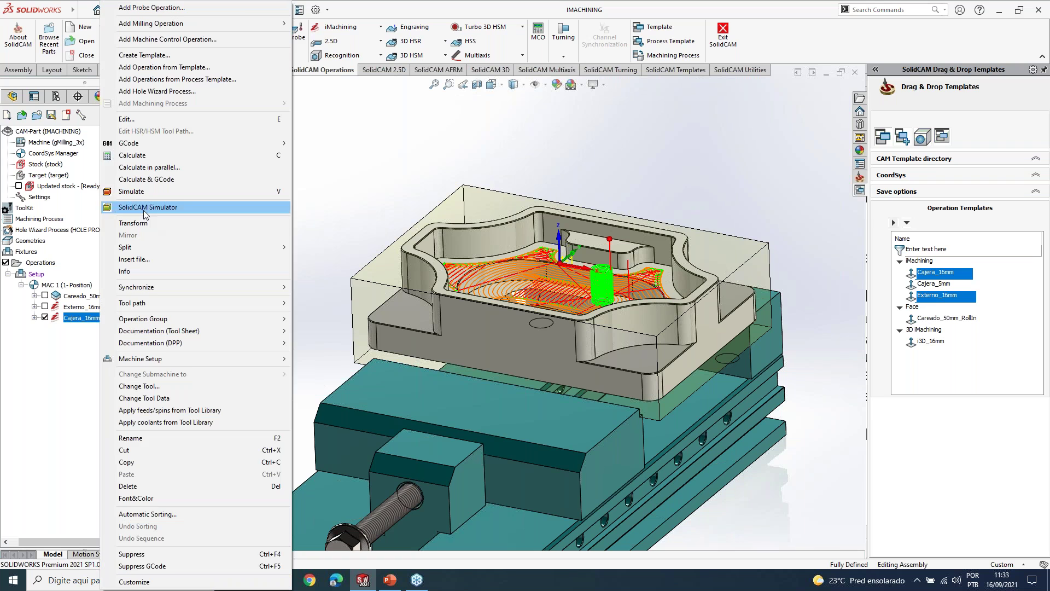
click(79, 305)
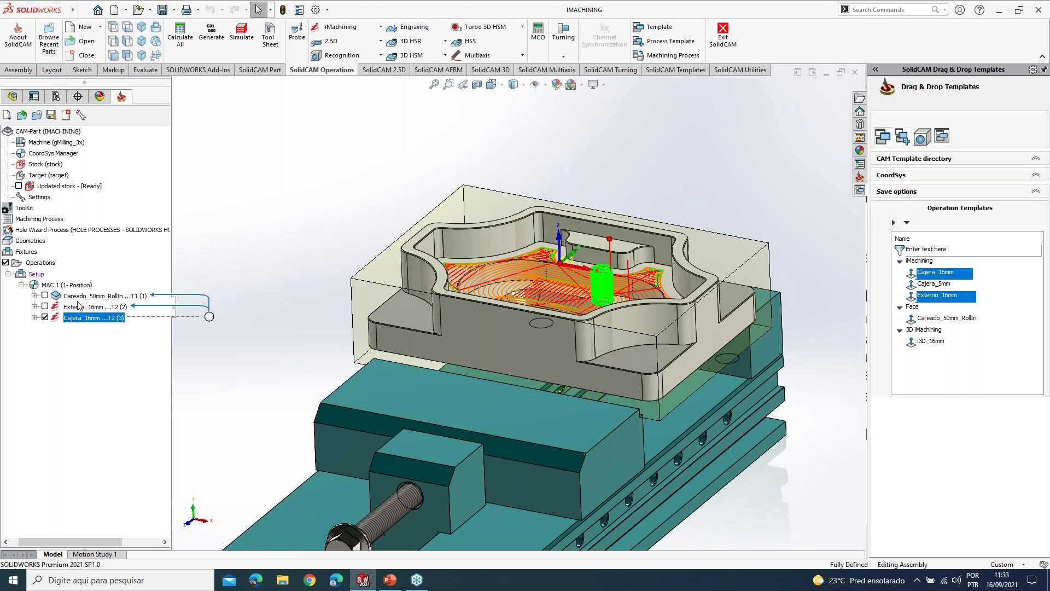
click(78, 300)
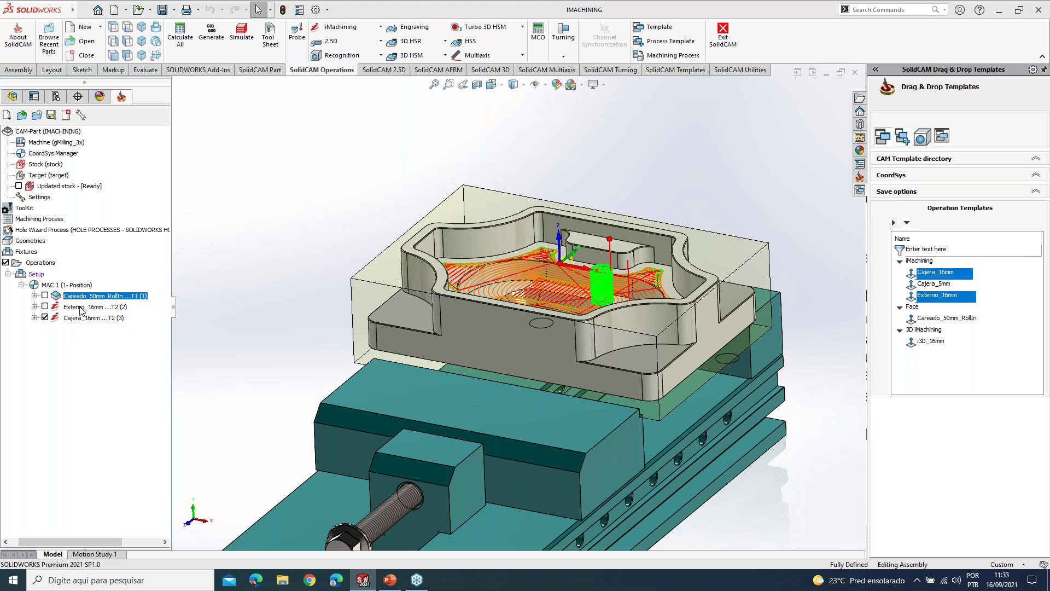
shift+click(82, 317)
right_click(82, 317)
click(212, 209)
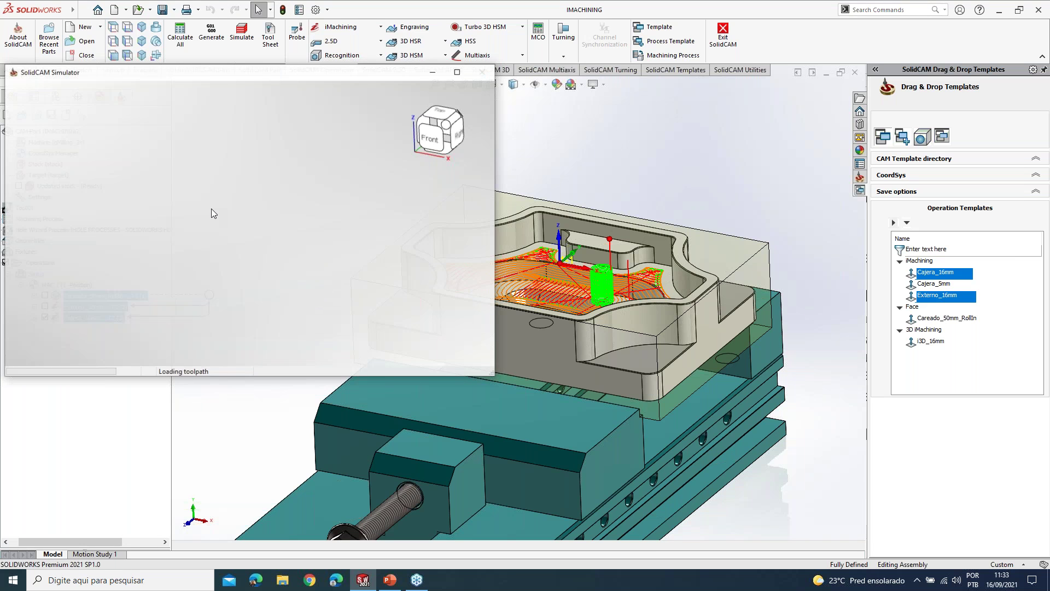
click(457, 72)
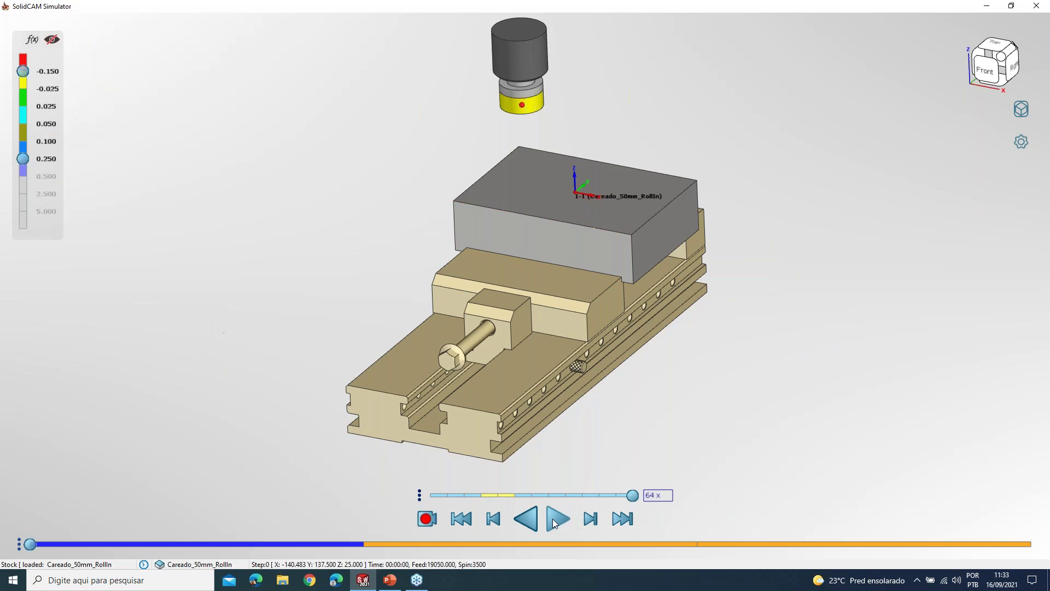
- Play the machining simulation at 4x, raise the speed to 32x and 64x, and pause it during the Externo_16mm operation
click(569, 495)
click(556, 520)
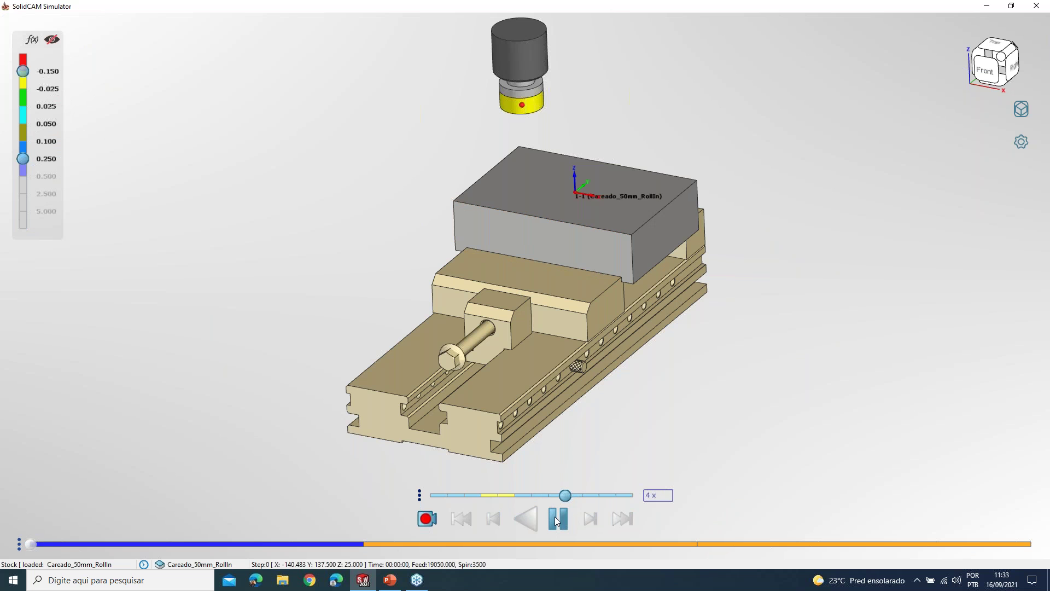
middle_drag(560, 393, 548, 387)
scroll(719, 297, up, 1)
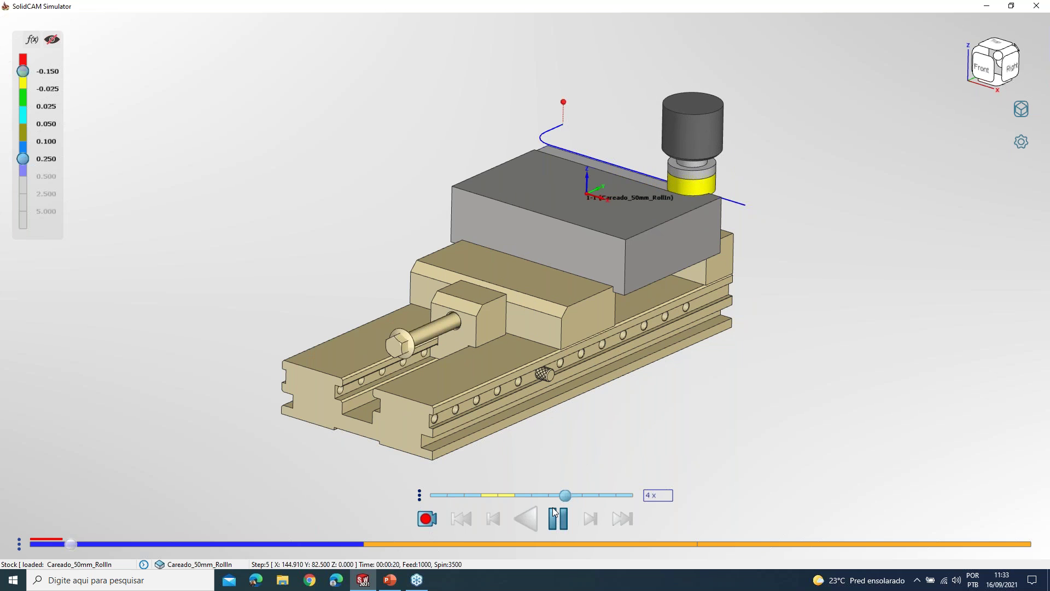
drag(598, 495, 615, 495)
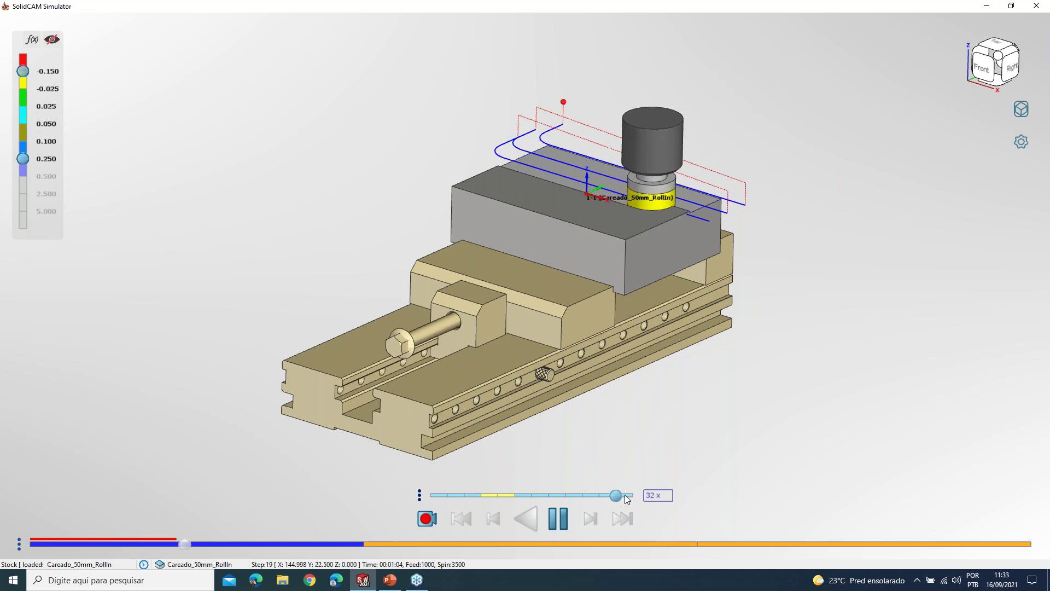
click(627, 498)
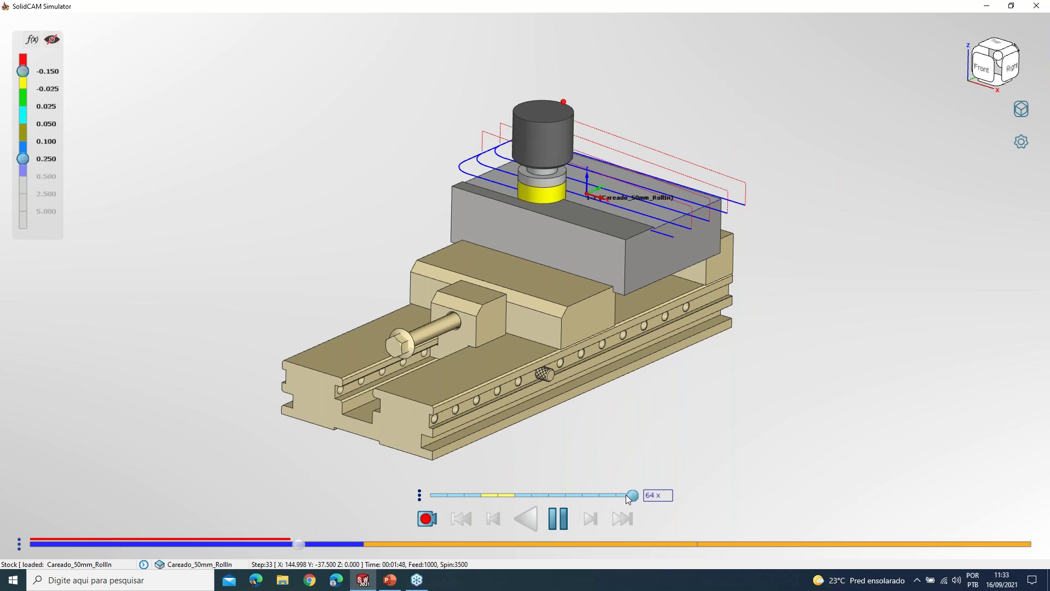
click(558, 518)
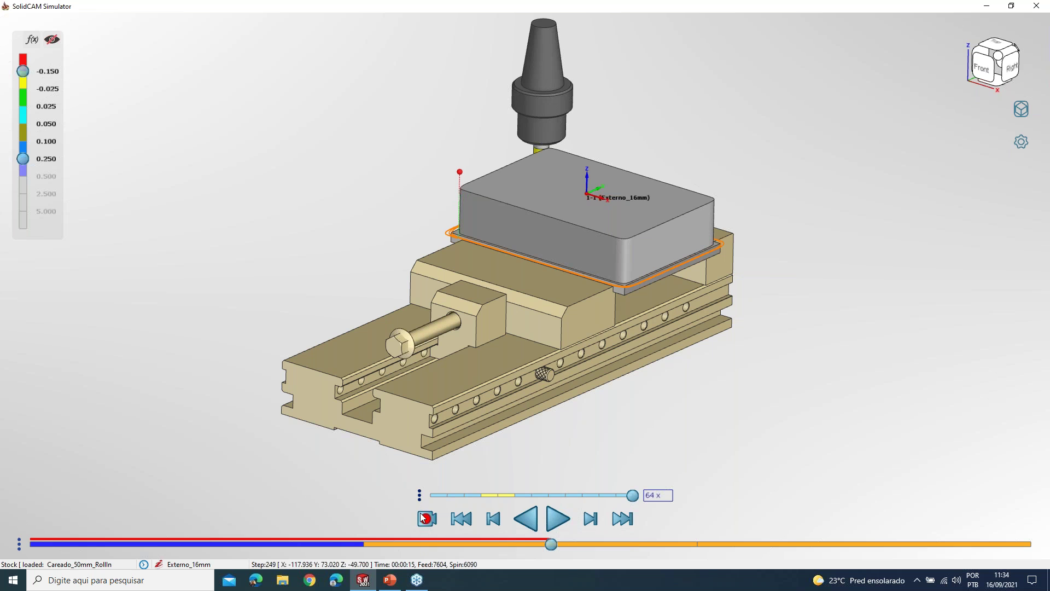
- Capture a small screen region around the simulator's record control and copy it to the clipboard
key(Print)
drag(414, 509, 442, 527)
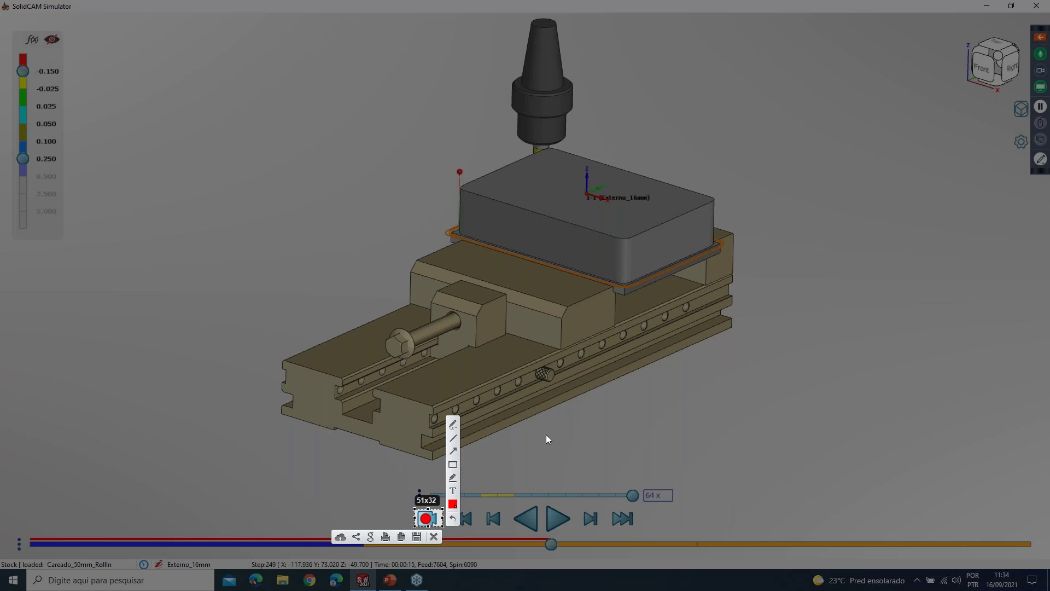
key(ctrl+c)
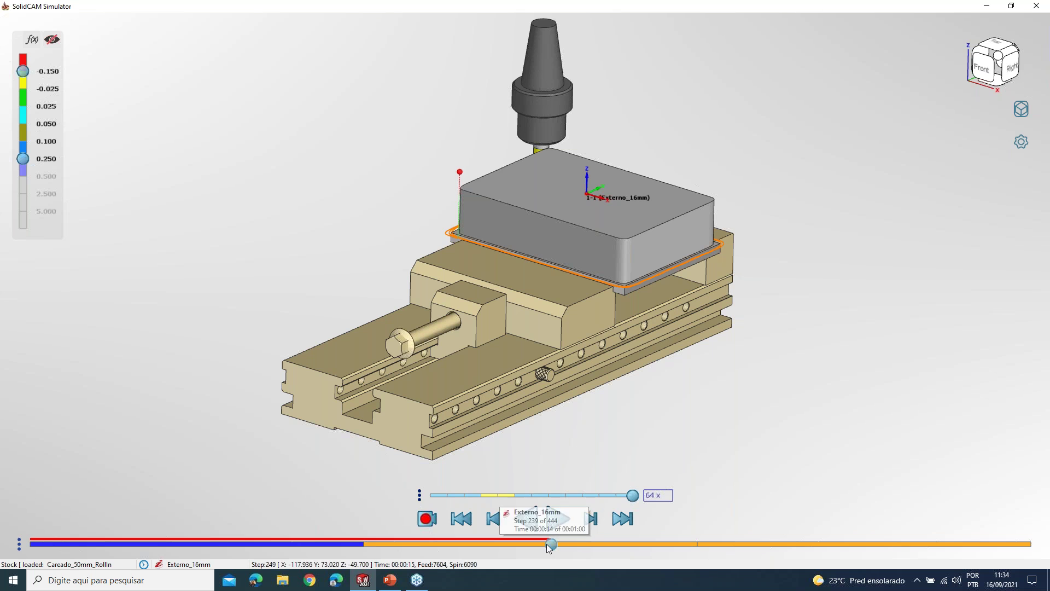
- Rewind the simulation within Externo_16mm, play it at 64x and pause it at the start of Cajera_16mm
drag(550, 545, 509, 544)
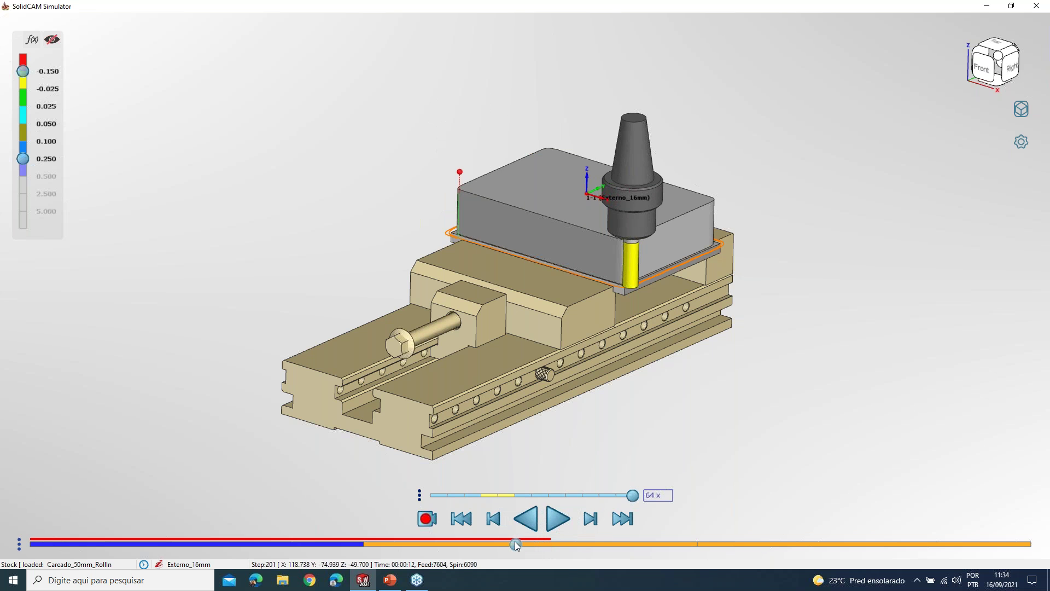
click(557, 520)
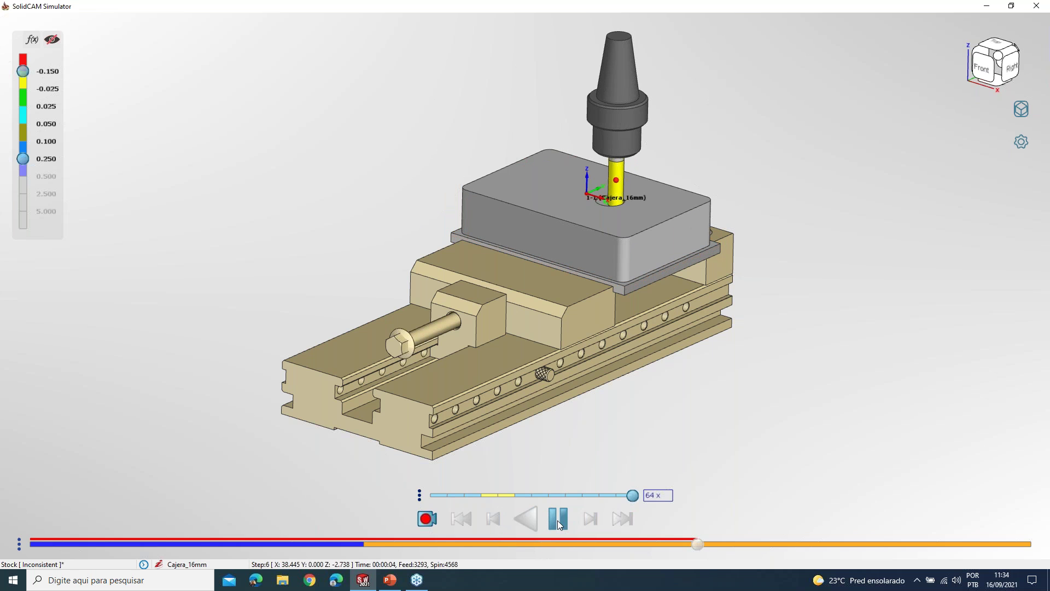
click(556, 520)
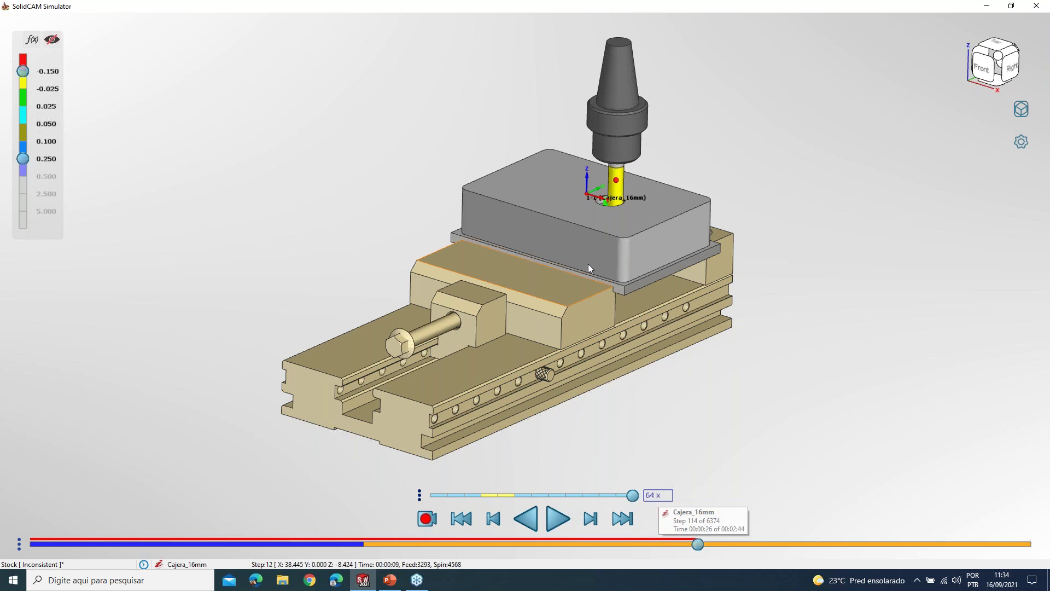
- Step the simulation back to the end of Externo_16mm and inspect the data of individual toolpath segments around the part
scroll(588, 264, up, 2)
scroll(589, 258, up, 3)
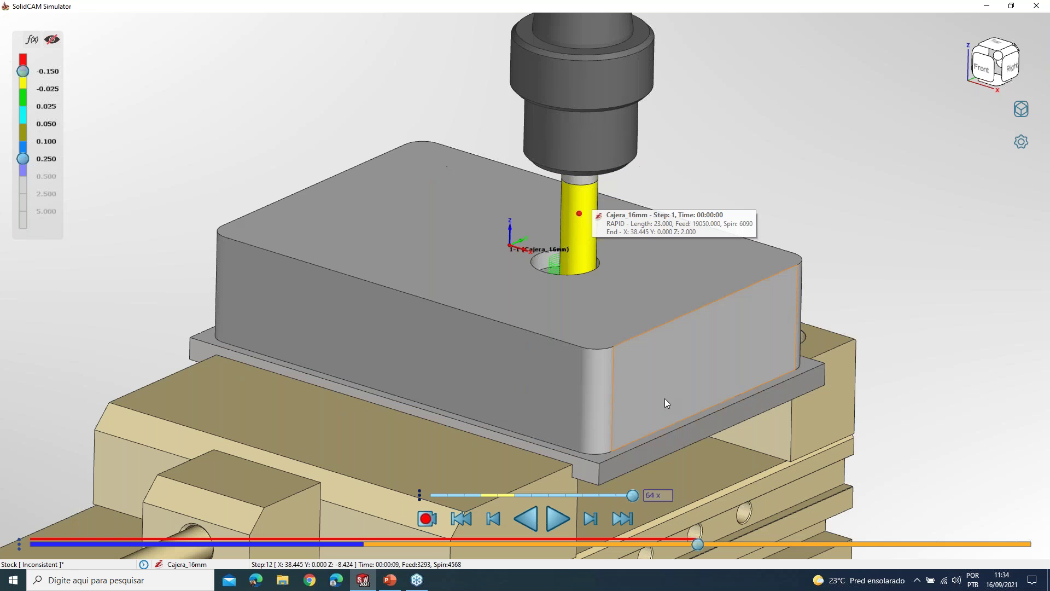
click(692, 544)
drag(691, 545, 694, 544)
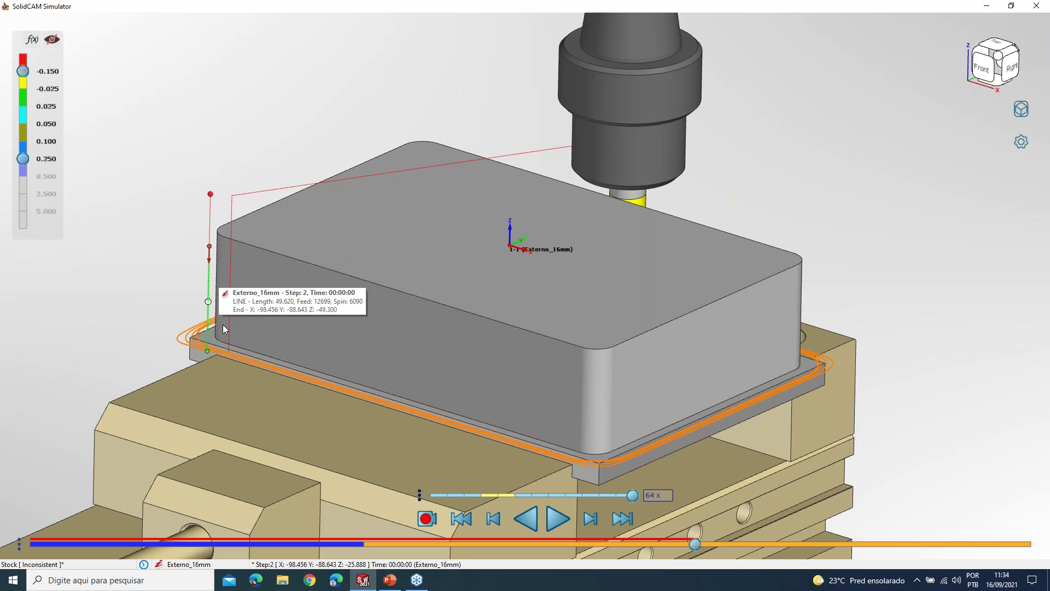
mouse_move(297, 377)
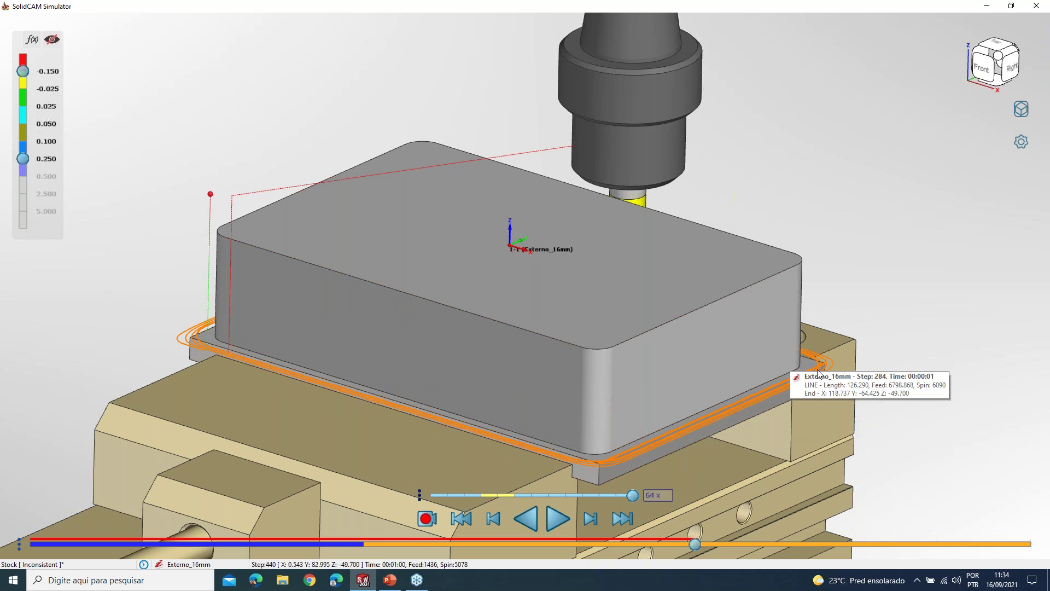
mouse_move(807, 374)
scroll(805, 370, up, 1)
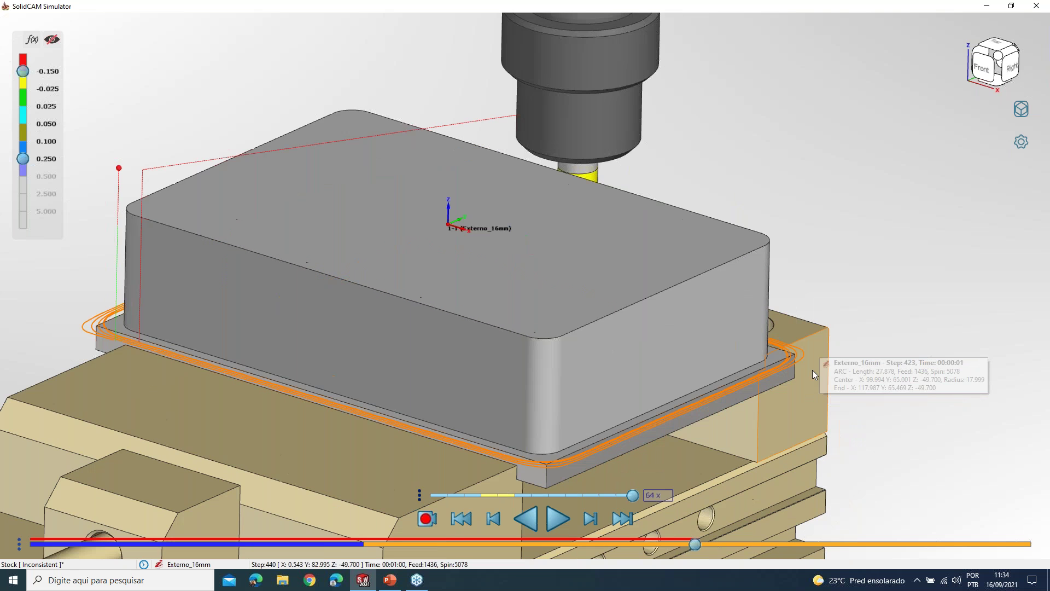
scroll(812, 369, up, 2)
scroll(698, 348, up, 1)
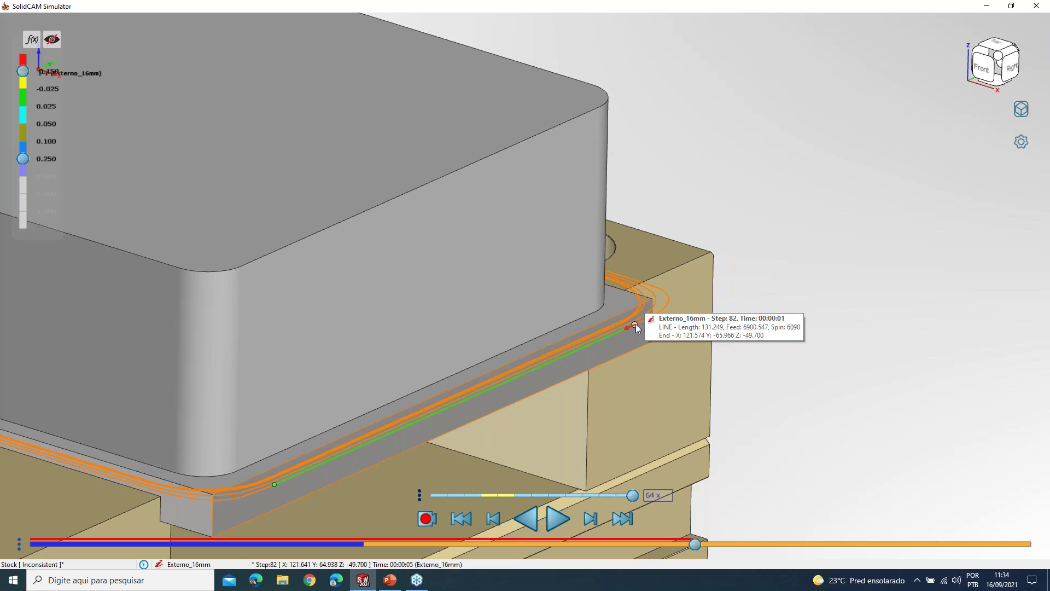
scroll(635, 324, down, 5)
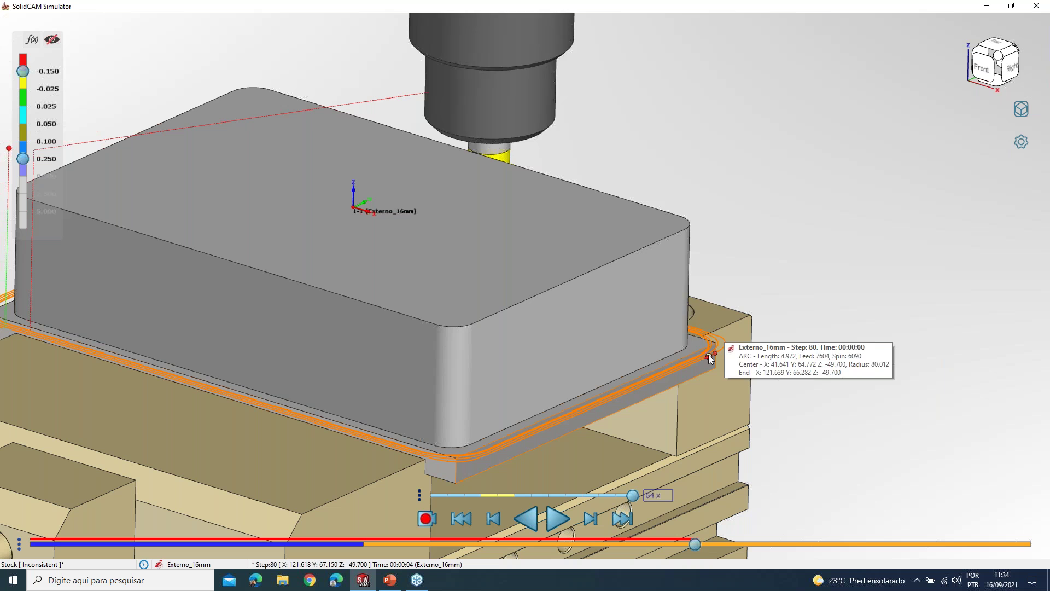
- Jump the tool to an Externo_16mm toolpath segment at the part's corner, play on from there and pause partway through the Cajera_16mm pocket
click(708, 356)
mouse_move(711, 354)
middle_down()
mouse_move(728, 354)
mouse_move(676, 352)
mouse_move(709, 357)
middle_up()
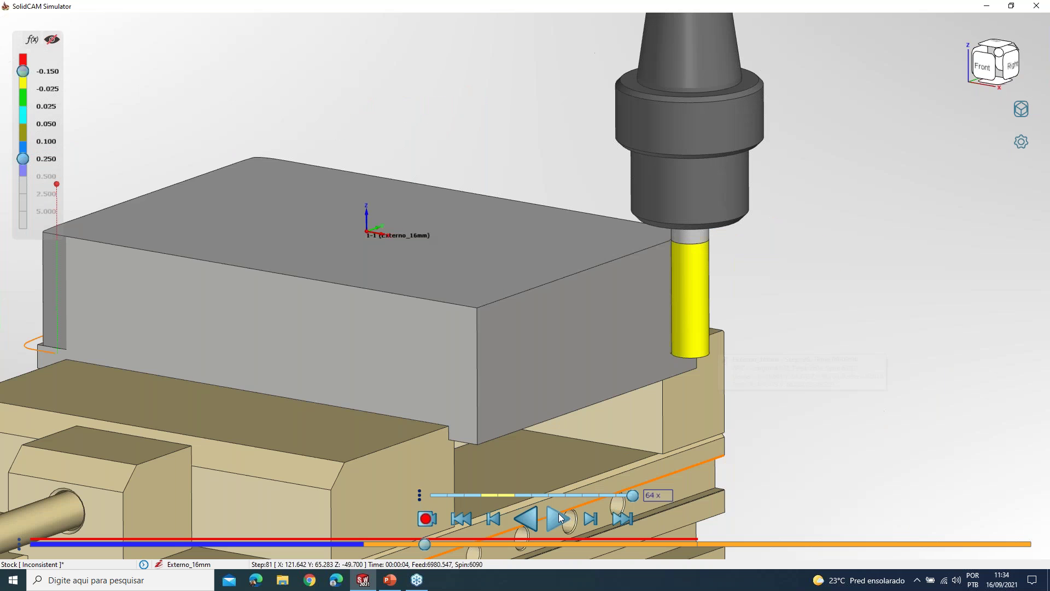
click(558, 514)
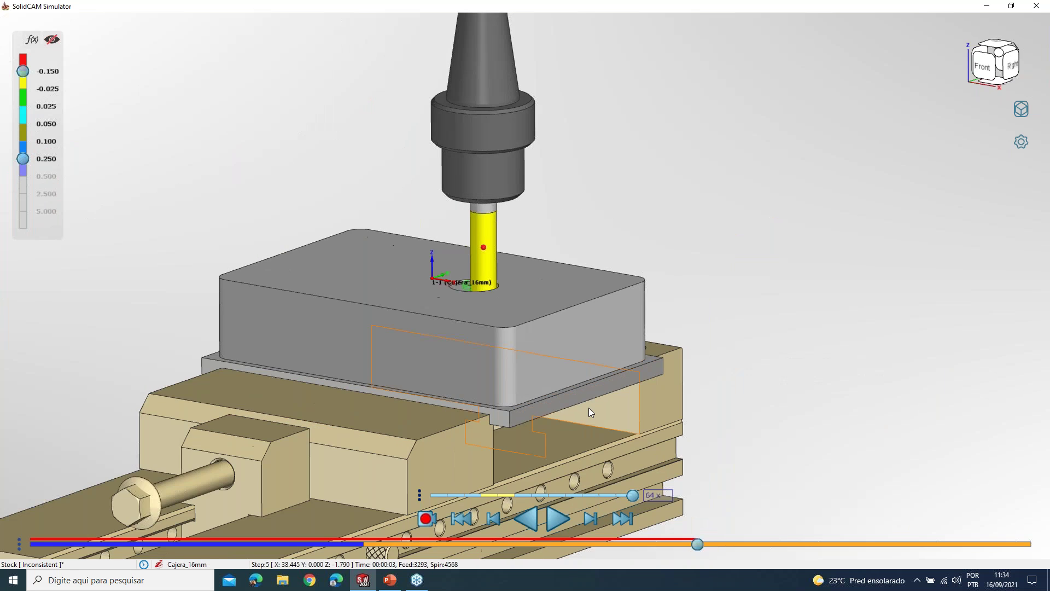
middle_drag(589, 408, 586, 449)
click(562, 521)
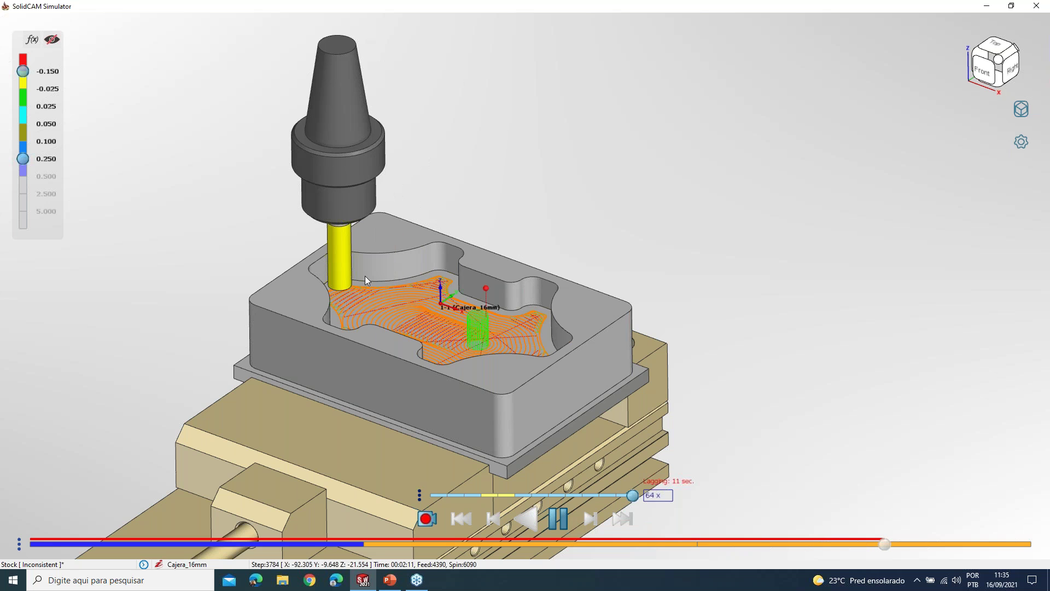
click(554, 520)
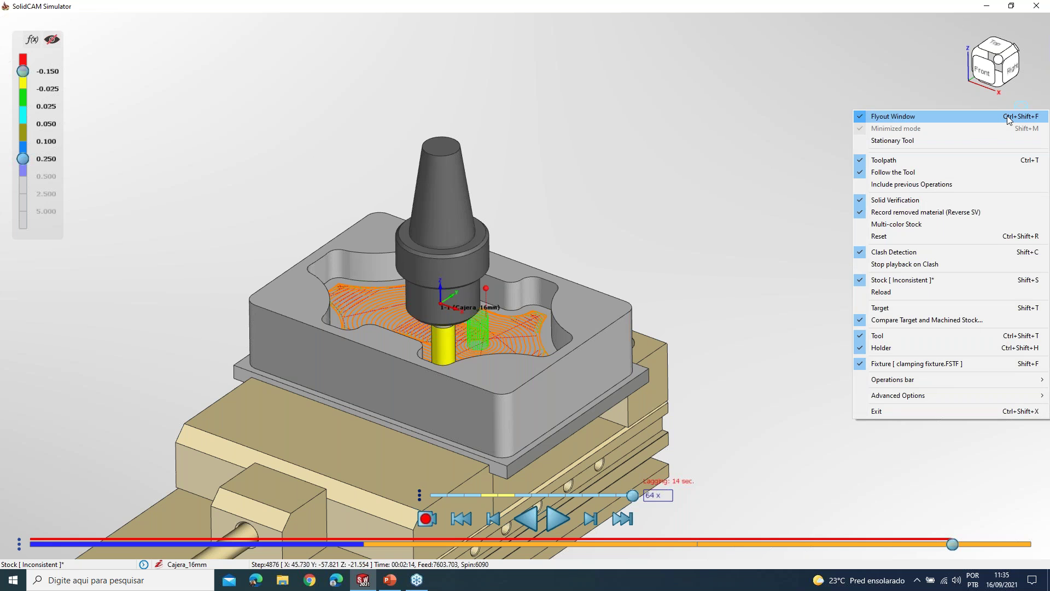
- Turn off Flyout Window to embed the simulation in SOLIDWORKS and play the remainder of Cajera_16mm
click(1008, 117)
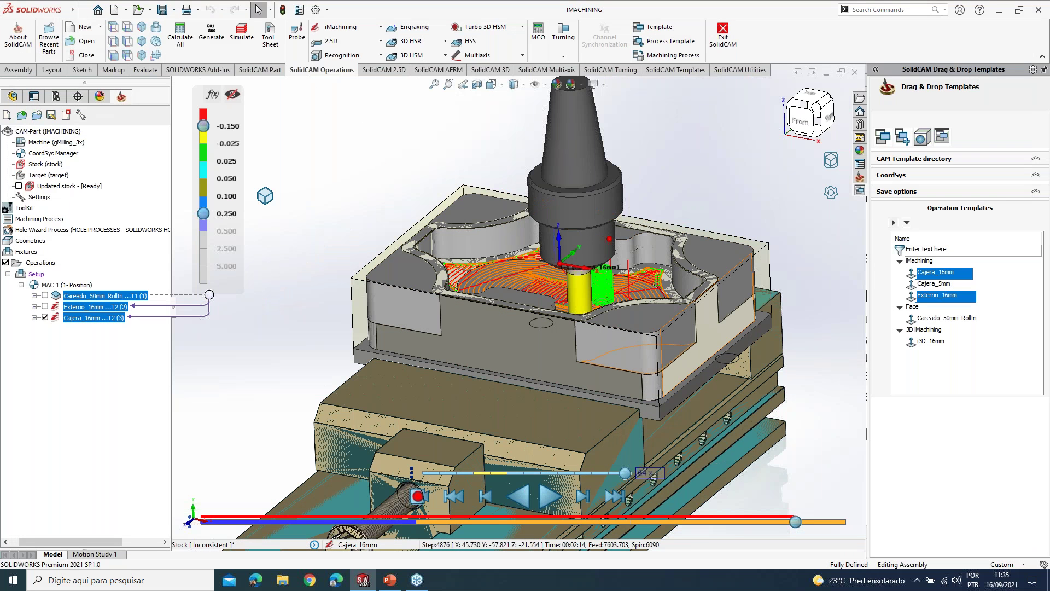
click(549, 495)
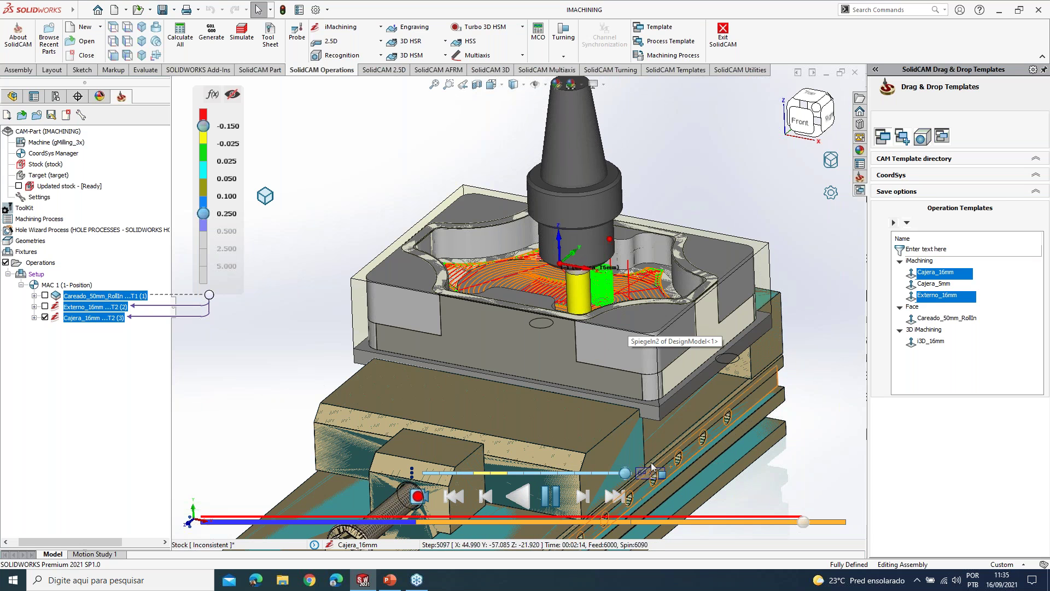
middle_drag(647, 387, 647, 310)
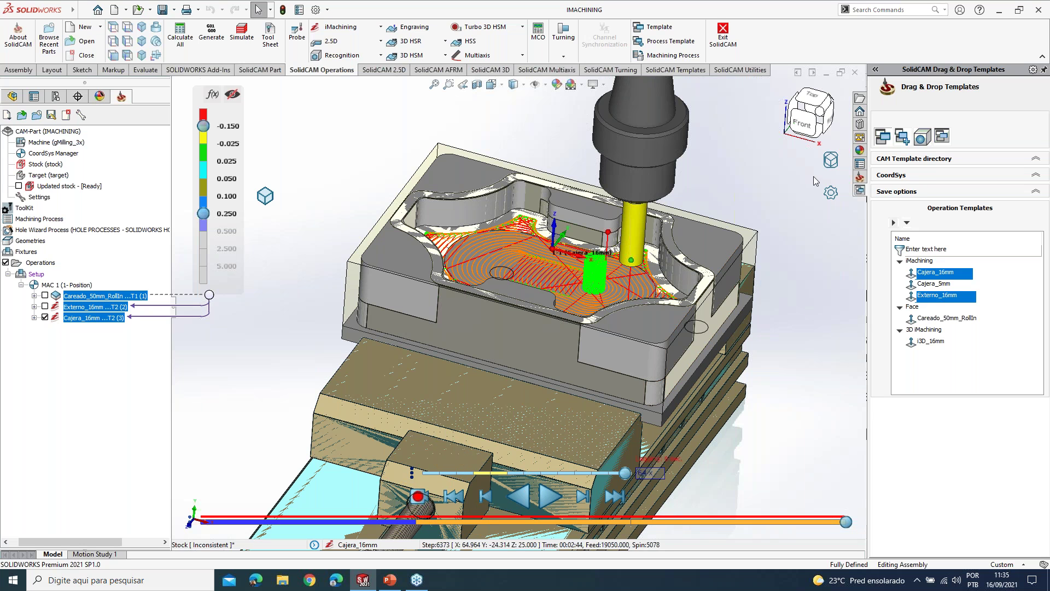
- Switch the simulator to Minimized mode and reposition the reduced simulation beside the CAD model
click(830, 163)
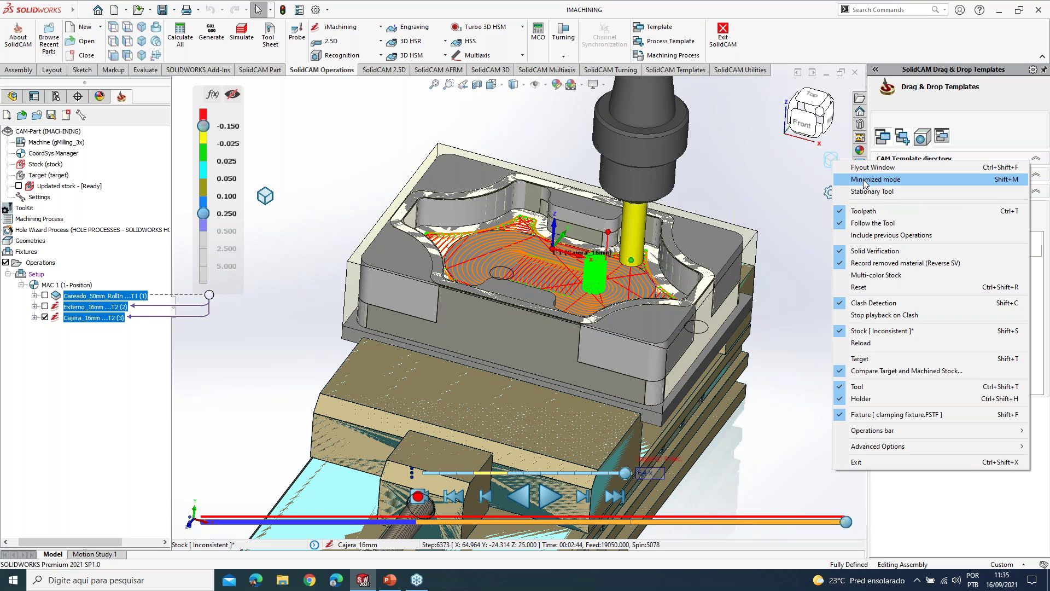
click(864, 180)
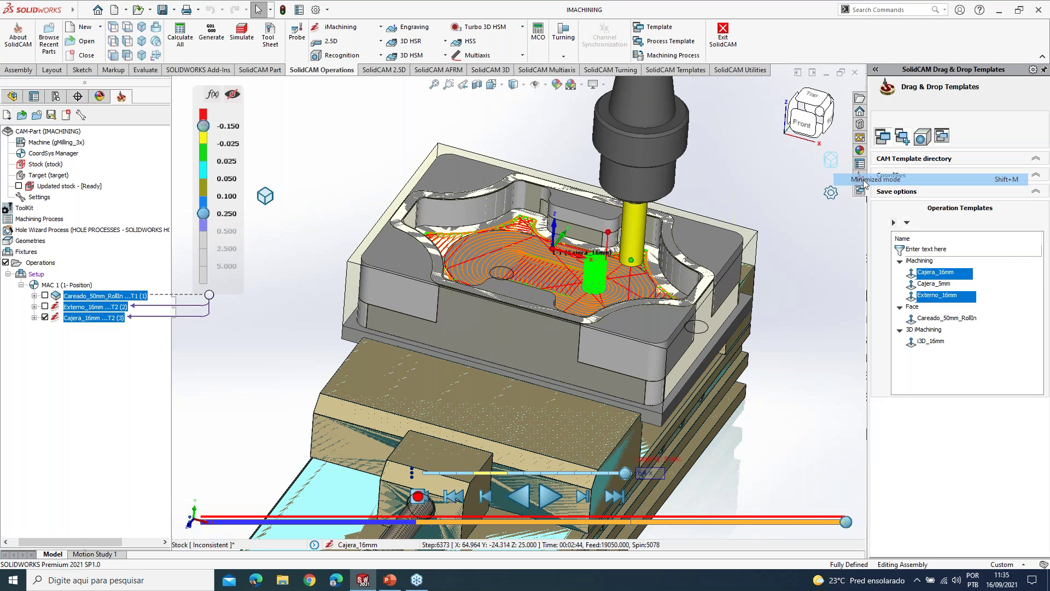
scroll(579, 291, up, 3)
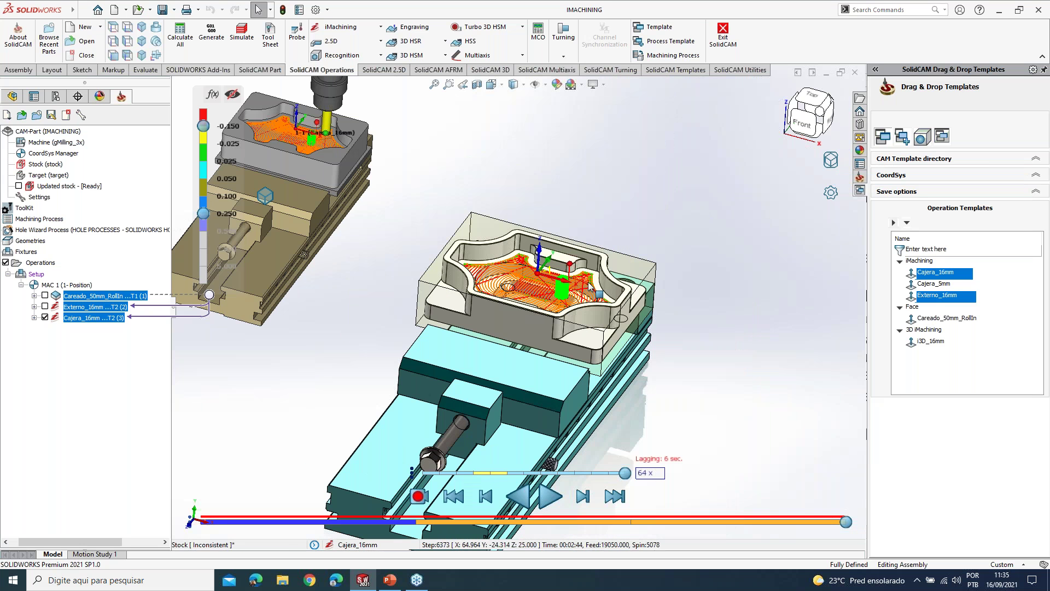
middle_drag(581, 291, 648, 254)
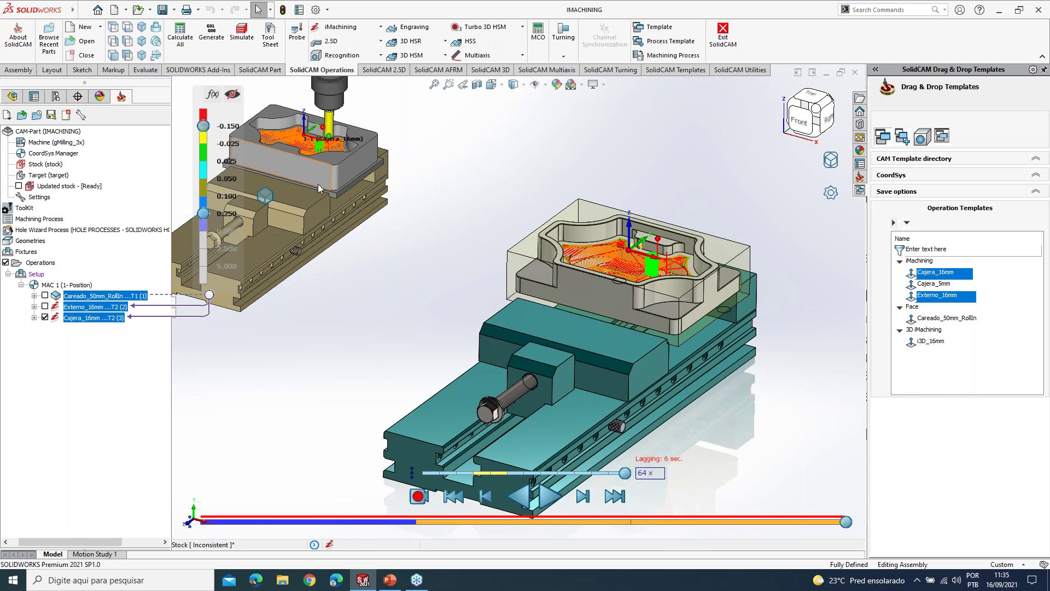
mouse_move(353, 173)
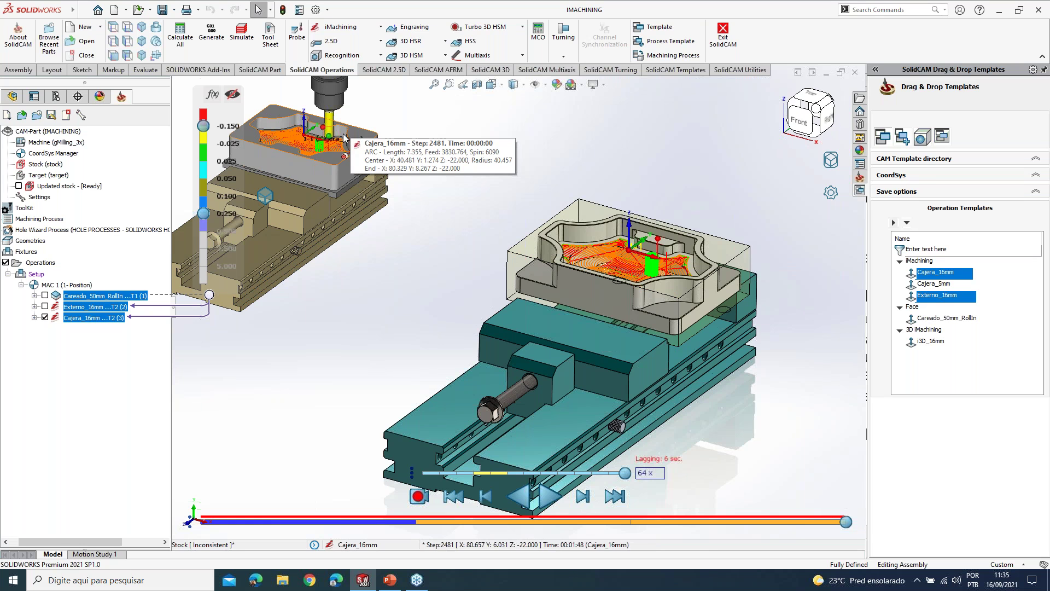
mouse_move(266, 198)
mouse_down()
mouse_move(669, 162)
mouse_move(301, 409)
mouse_move(257, 162)
mouse_move(267, 186)
mouse_up()
- Replay the minimized simulation from Careado_50mm_RollIn into Cajera_16mm while examining the CAD model independently
click(547, 496)
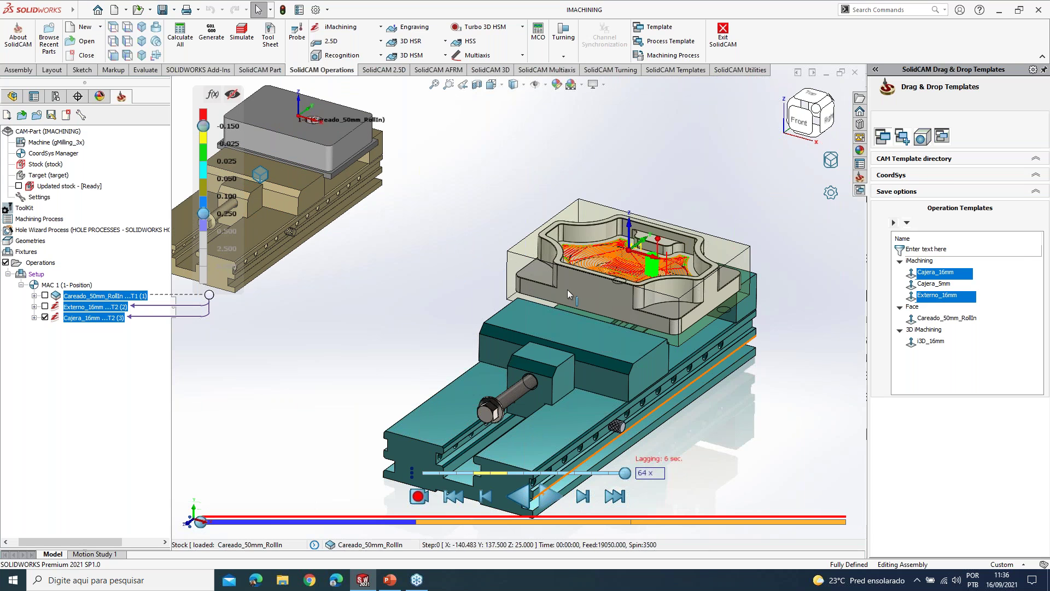
scroll(619, 297, up, 2)
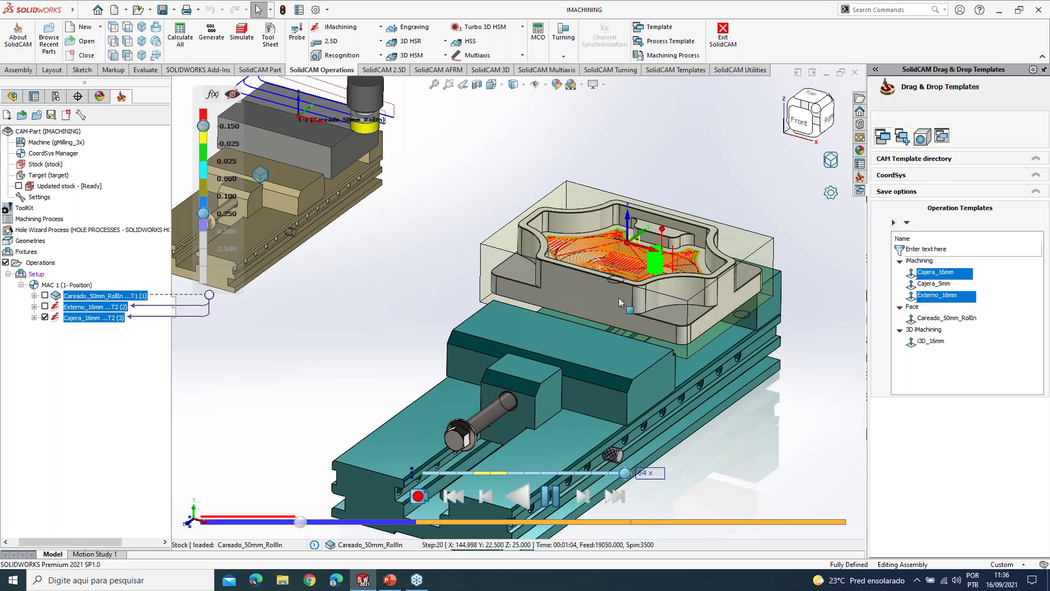
scroll(624, 285, up, 2)
mouse_move(627, 277)
middle_down()
mouse_move(604, 312)
mouse_move(622, 275)
middle_up()
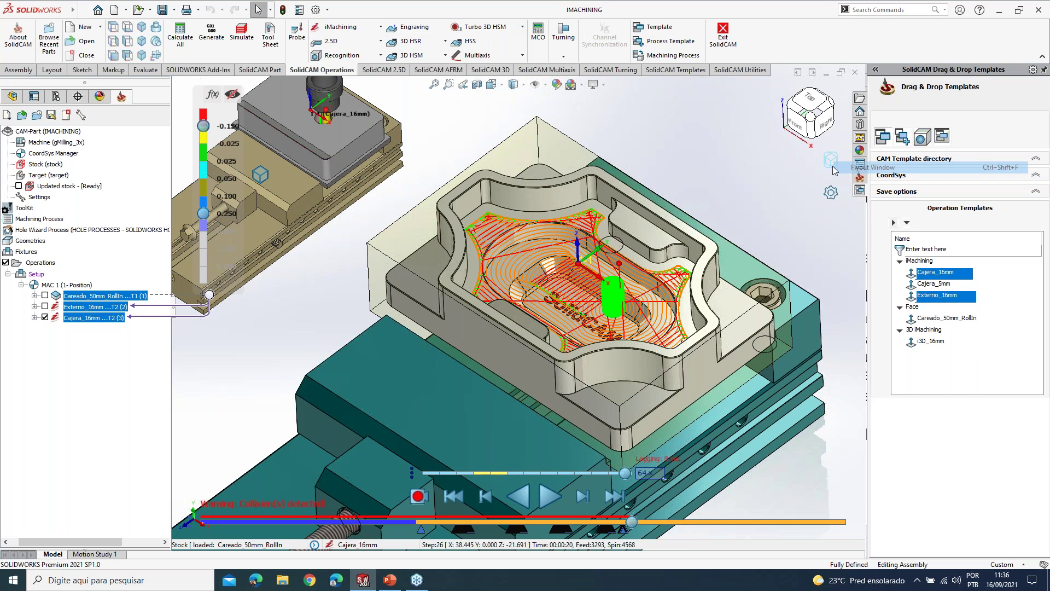
- Return the simulation to Flyout Window and close the simulator
click(831, 164)
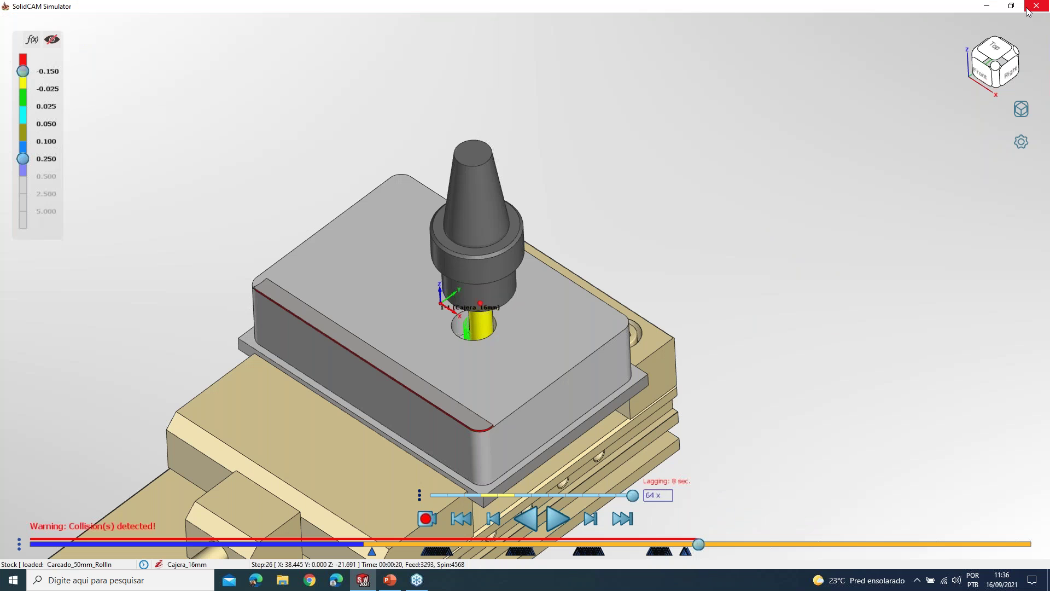
click(1027, 9)
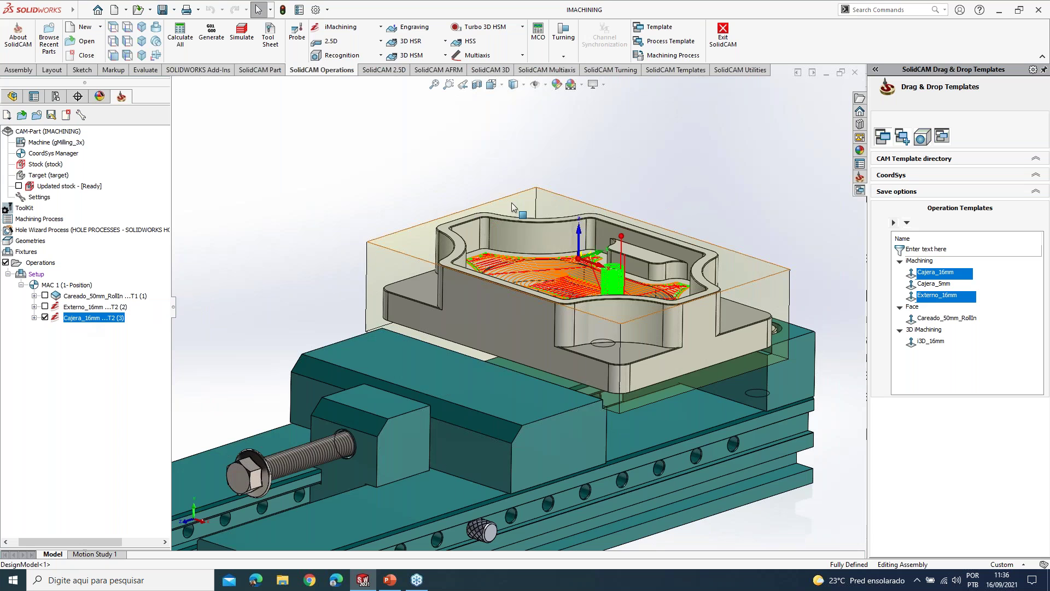
middle_drag(526, 257, 636, 263)
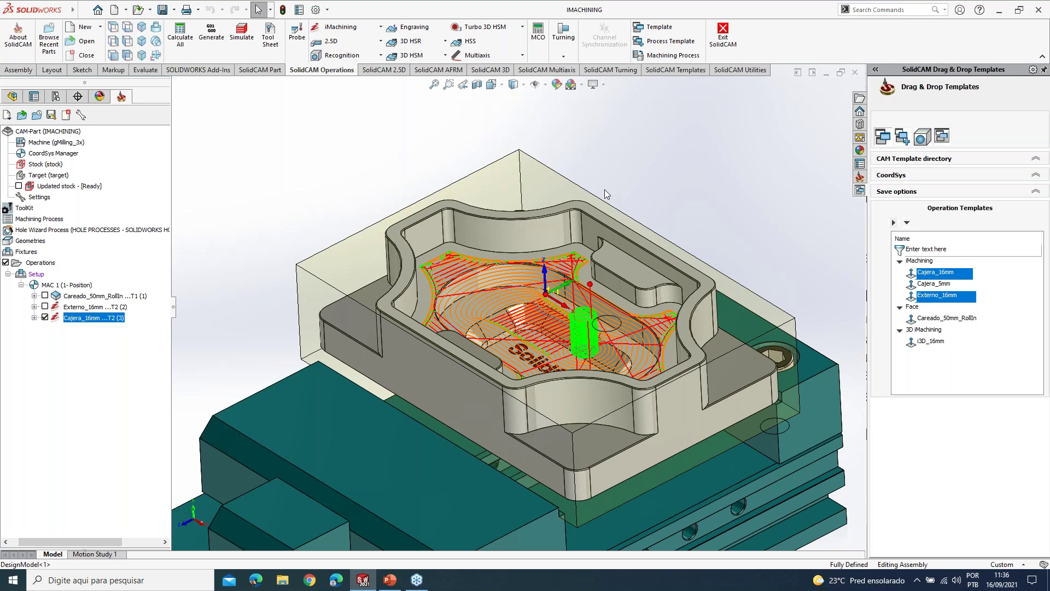
- Delete the Externo_16mm and Cajera_16mm operations, keeping Careado_50mm_RollIn in the operations tree
shift+click(116, 295)
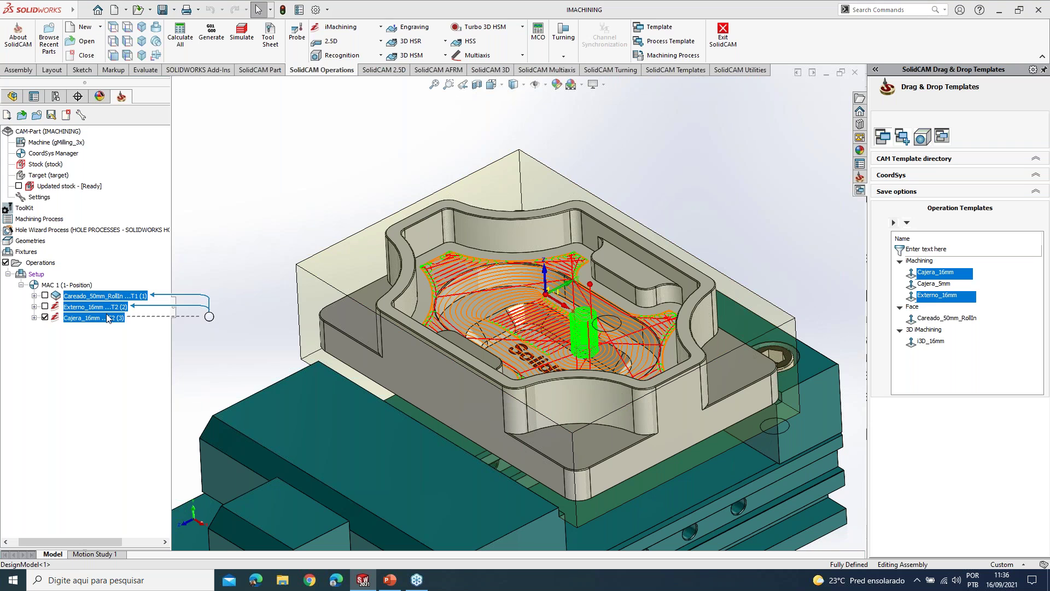
click(108, 319)
shift+click(108, 309)
right_click(108, 308)
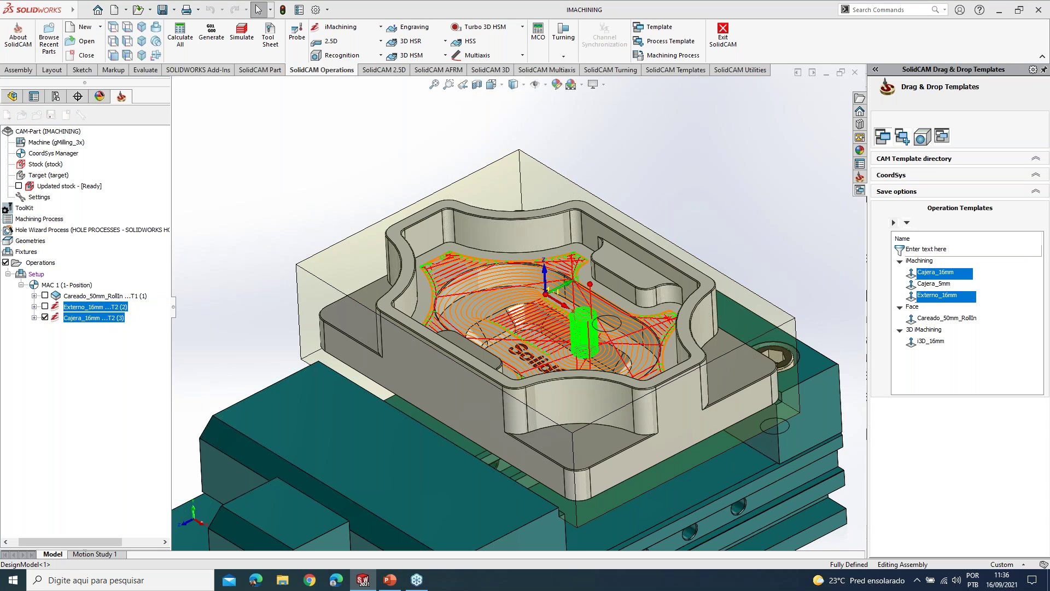
click(251, 392)
click(273, 400)
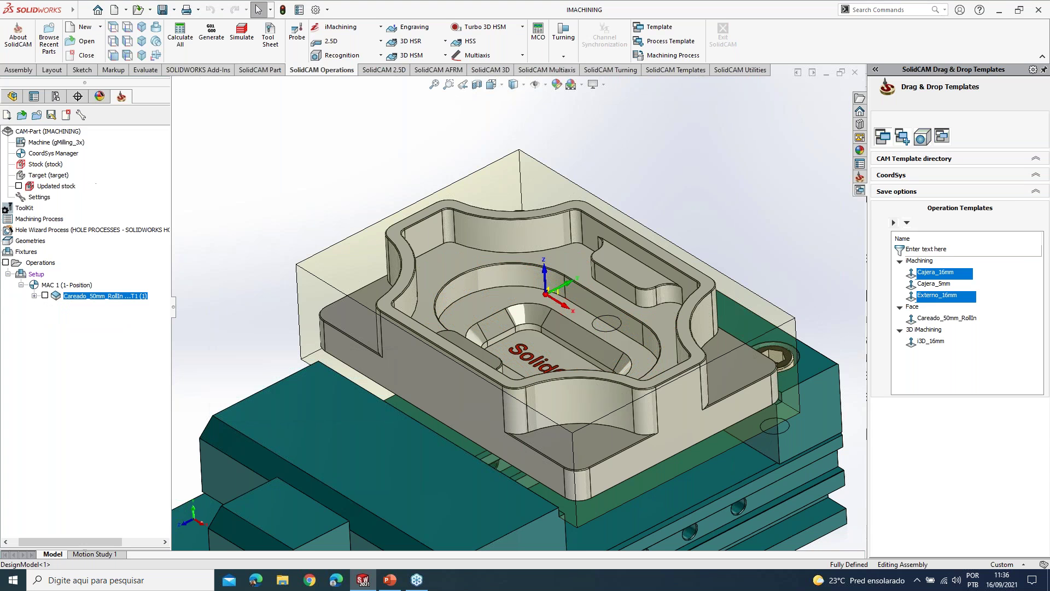
- Choose the i3D_16mm template and examine the sloped walls of the central pocket on the part
click(932, 342)
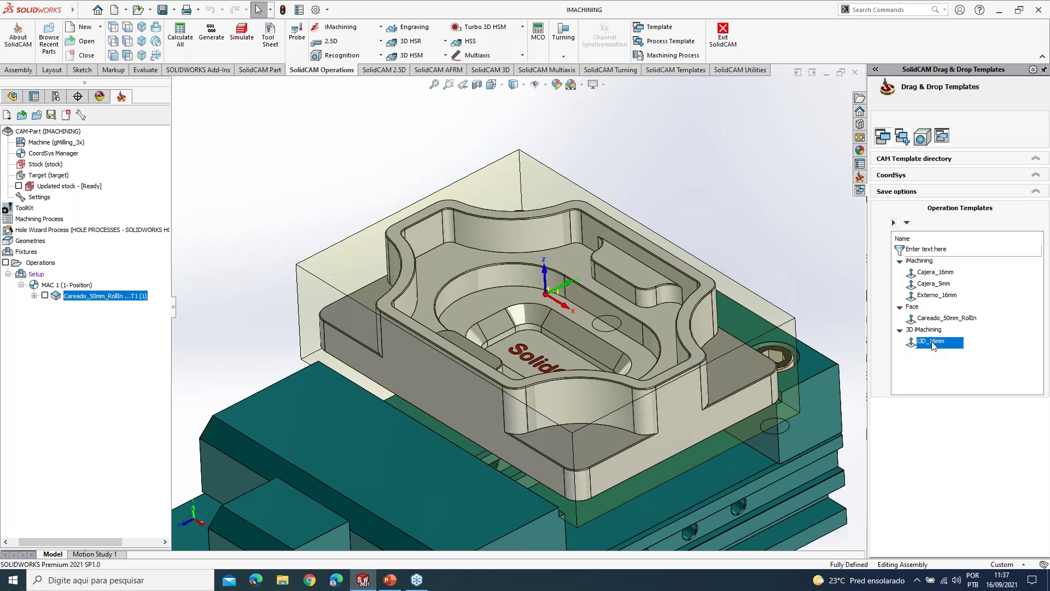
drag(934, 345, 532, 320)
scroll(531, 321, down, 1)
scroll(527, 321, down, 4)
click(484, 321)
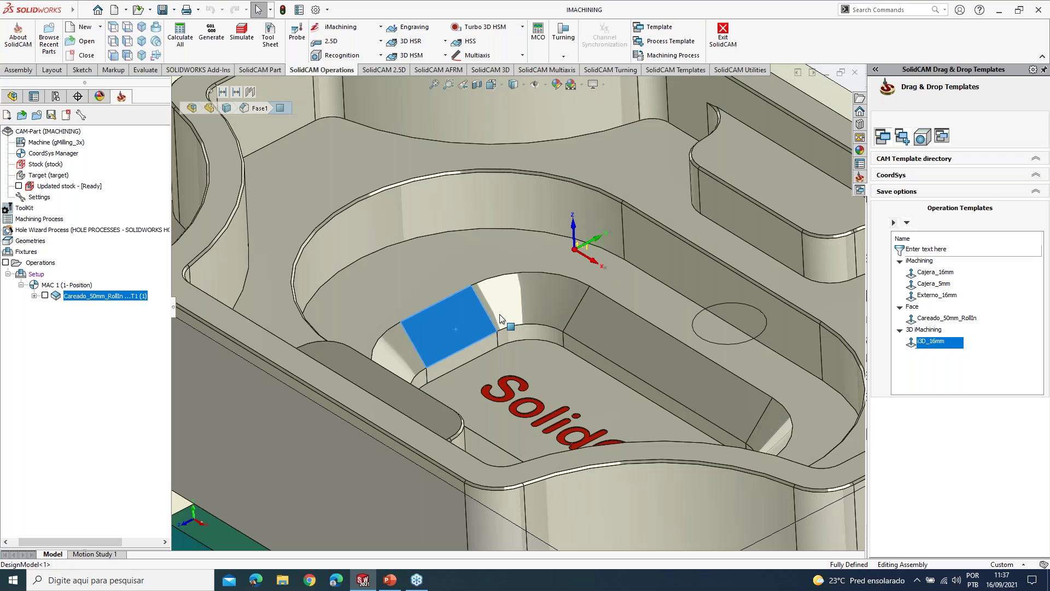
click(499, 318)
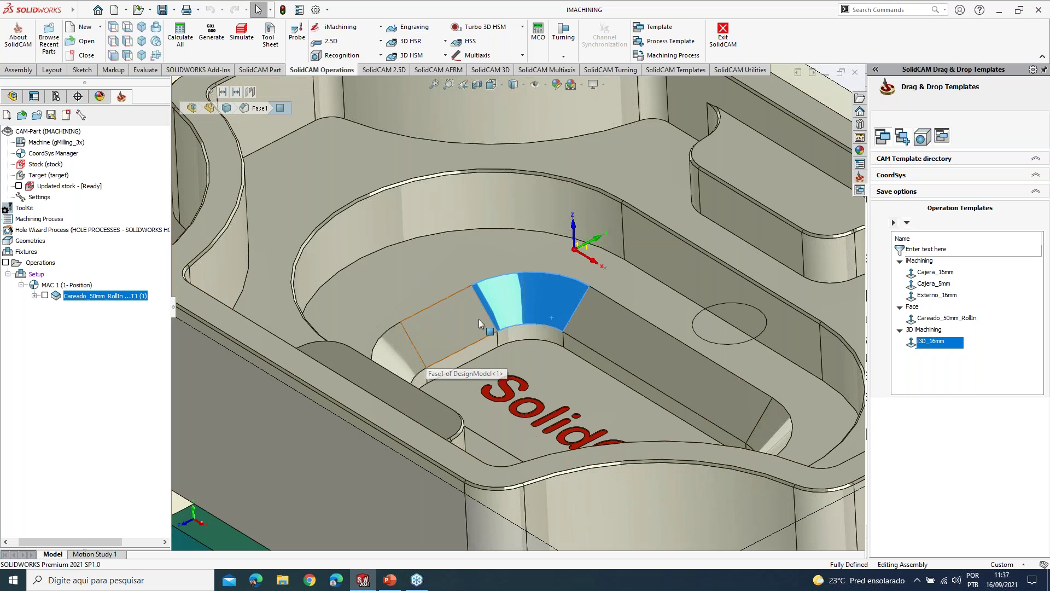
scroll(585, 317, up, 1)
scroll(585, 317, up, 3)
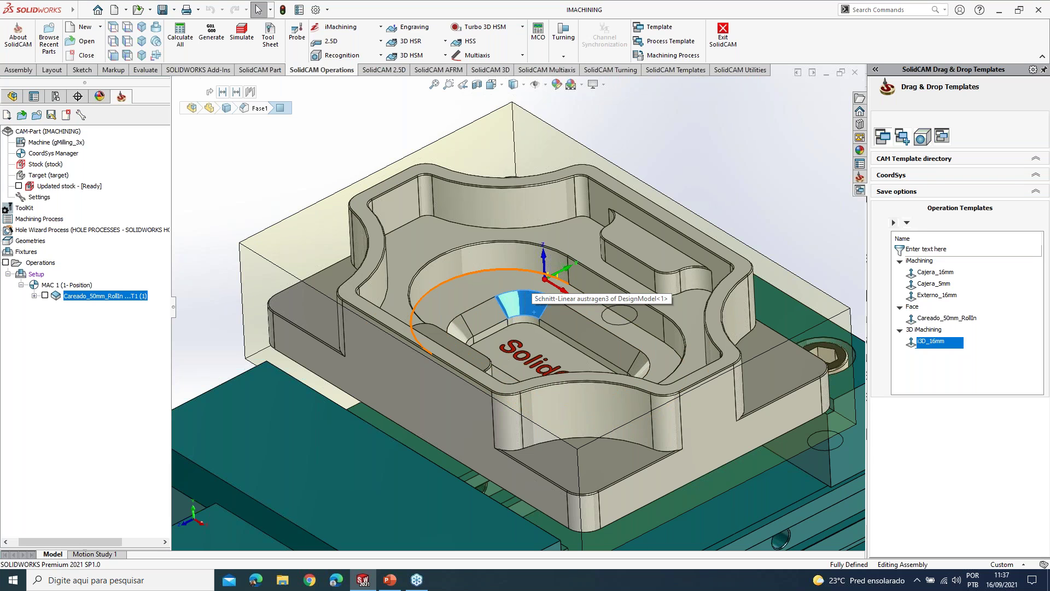
- Apply the i3D_16mm template to the part and watch its simulation around the central pocket
drag(918, 341, 502, 207)
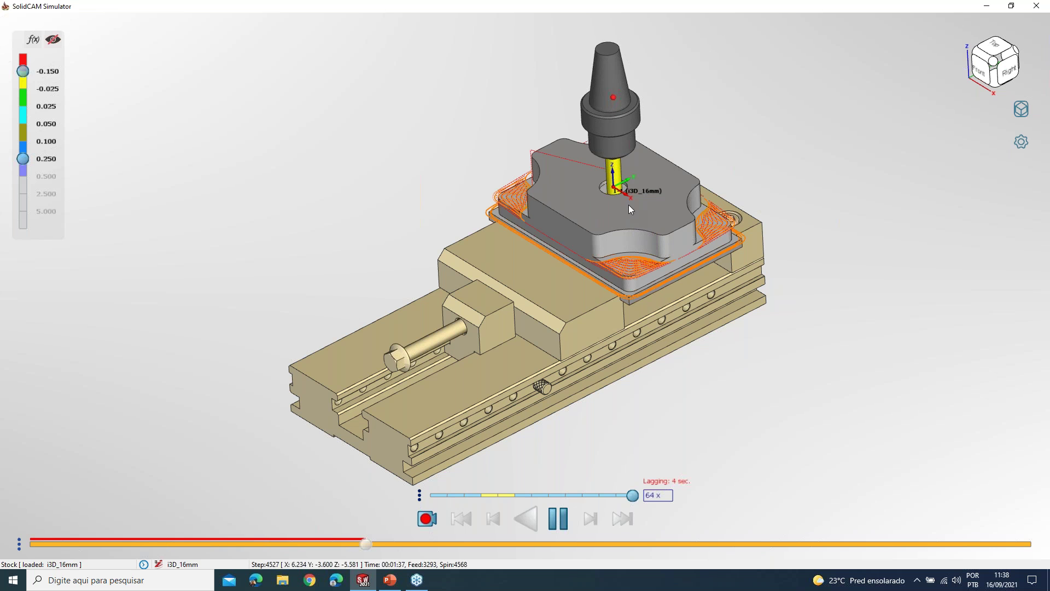
middle_drag(654, 198, 638, 188)
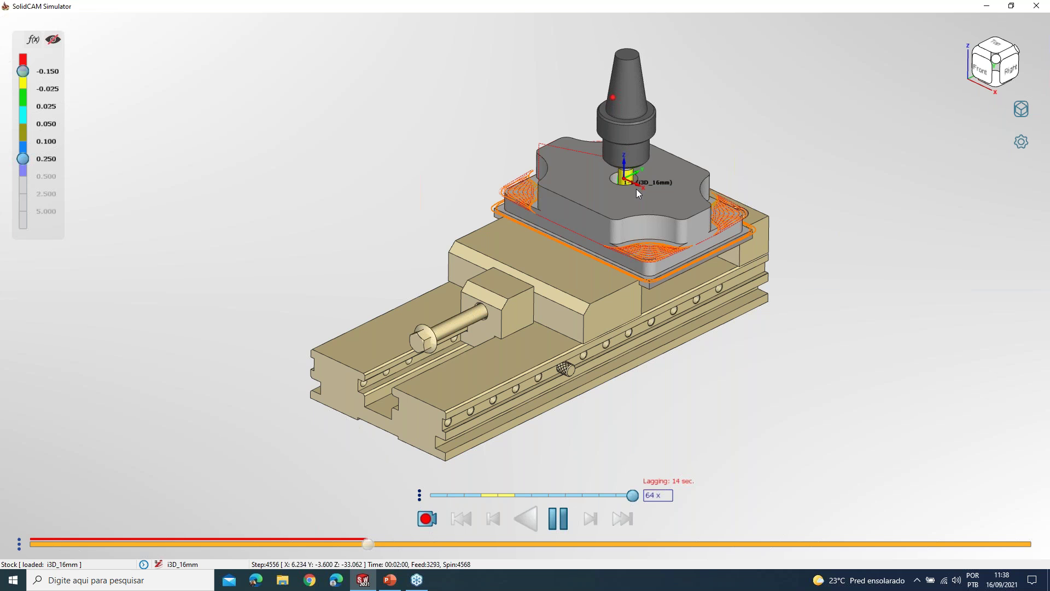
scroll(636, 177, up, 1)
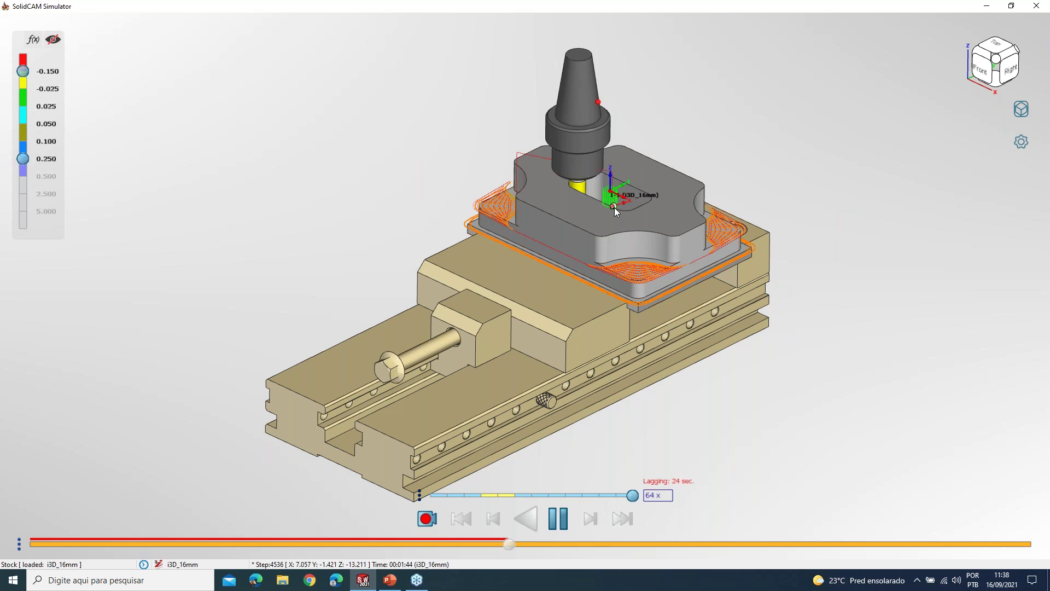
middle_drag(615, 208, 592, 249)
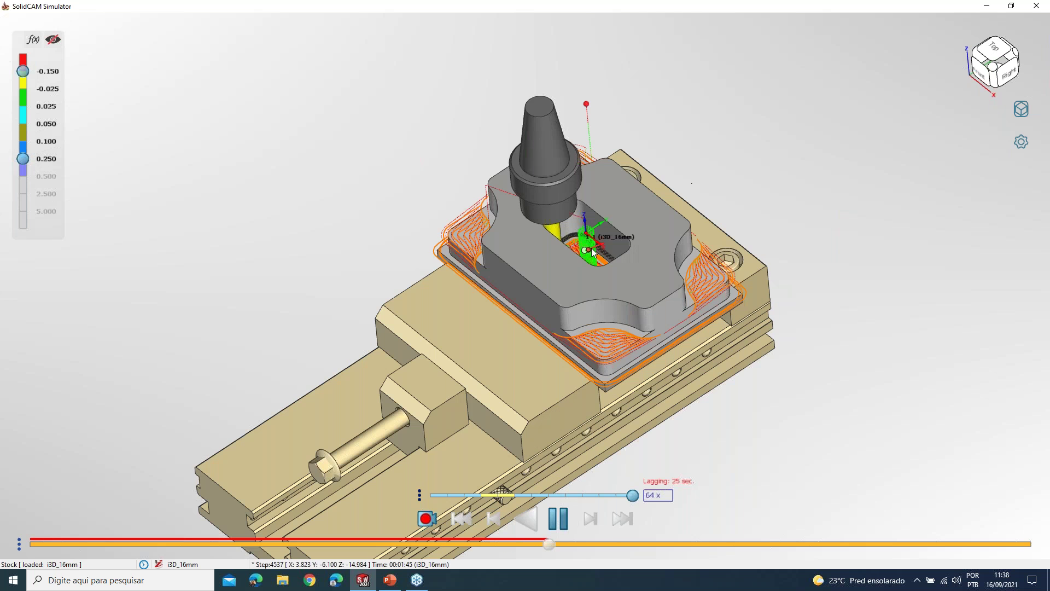
scroll(594, 253, up, 2)
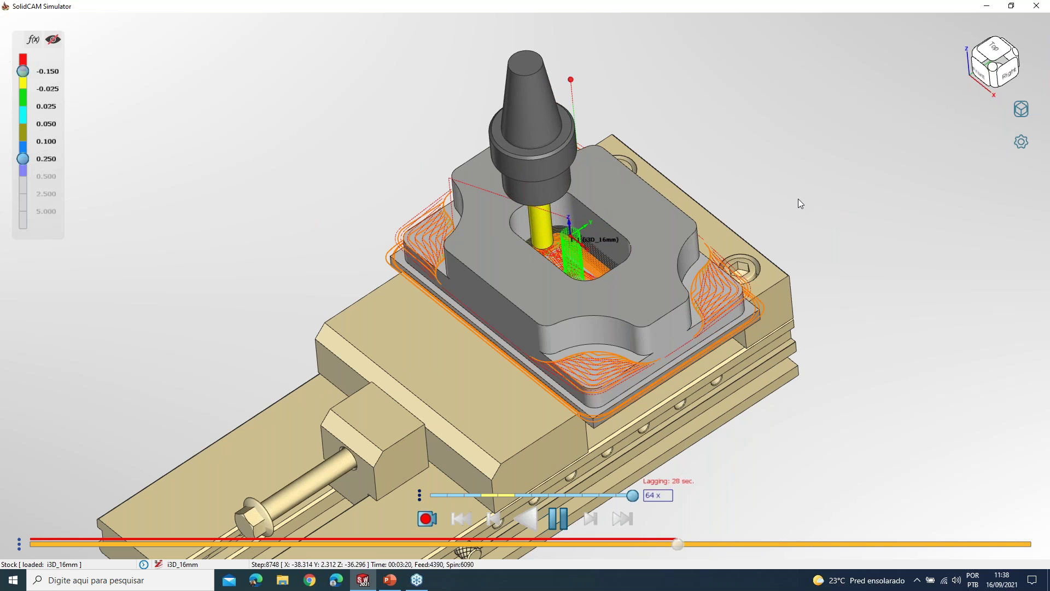
- Hide the toolpath in the simulator, inspect the stepped pocket walls up close, and close the simulator
click(1020, 141)
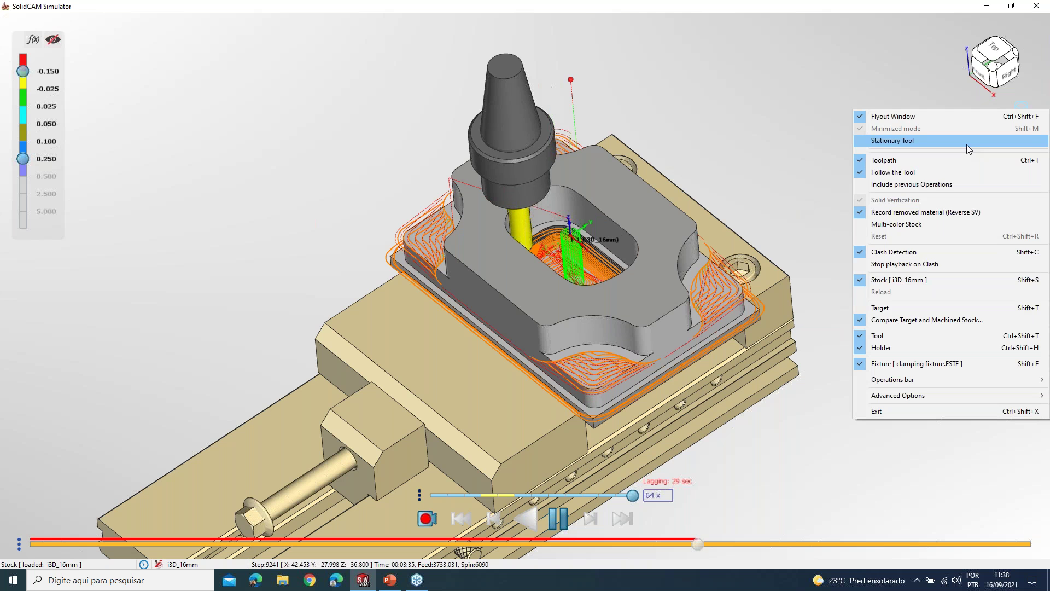
click(967, 143)
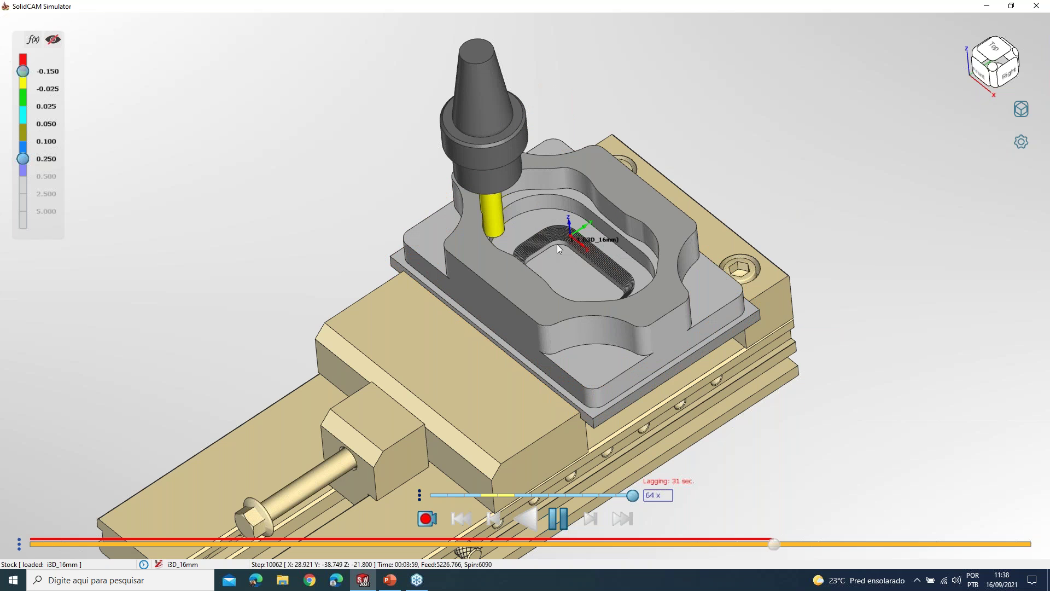
scroll(556, 244, up, 6)
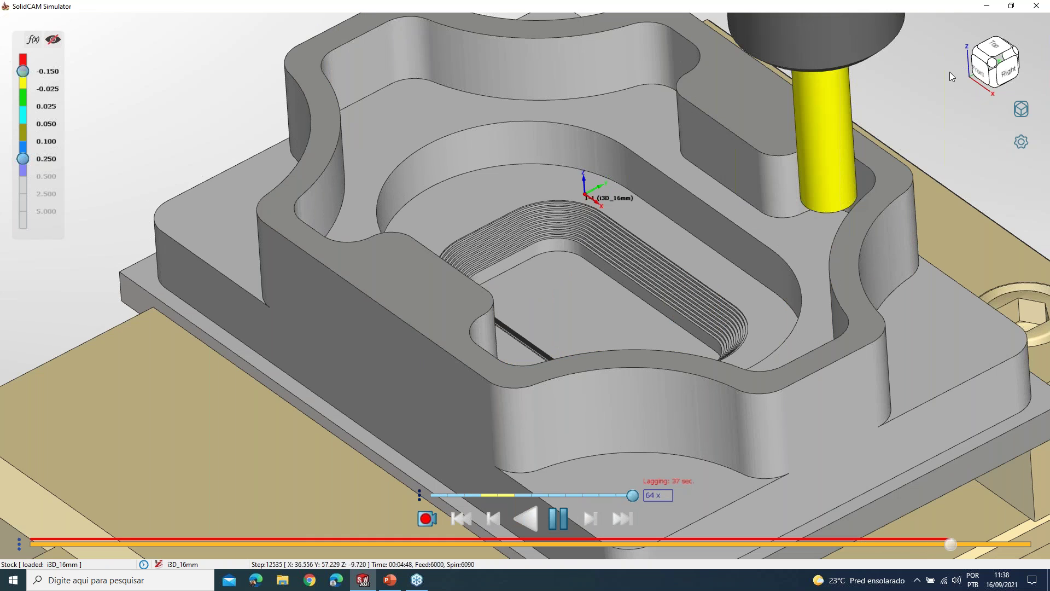
click(1038, 7)
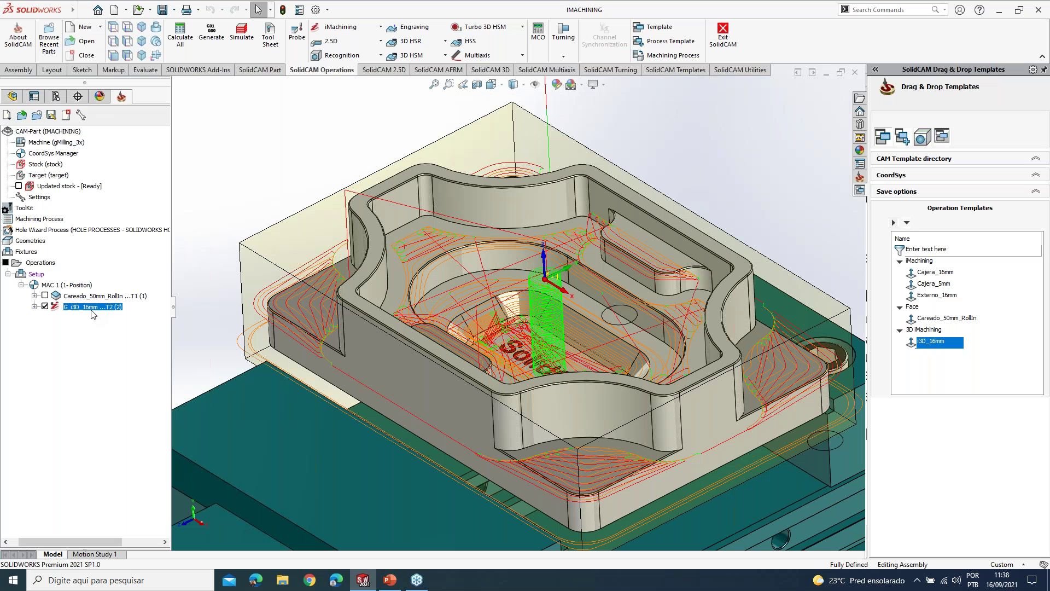
- Open the i3D_16mm operation, highlight the Scallop parameter in its Technology settings, and close the operation without changes
double_click(91, 310)
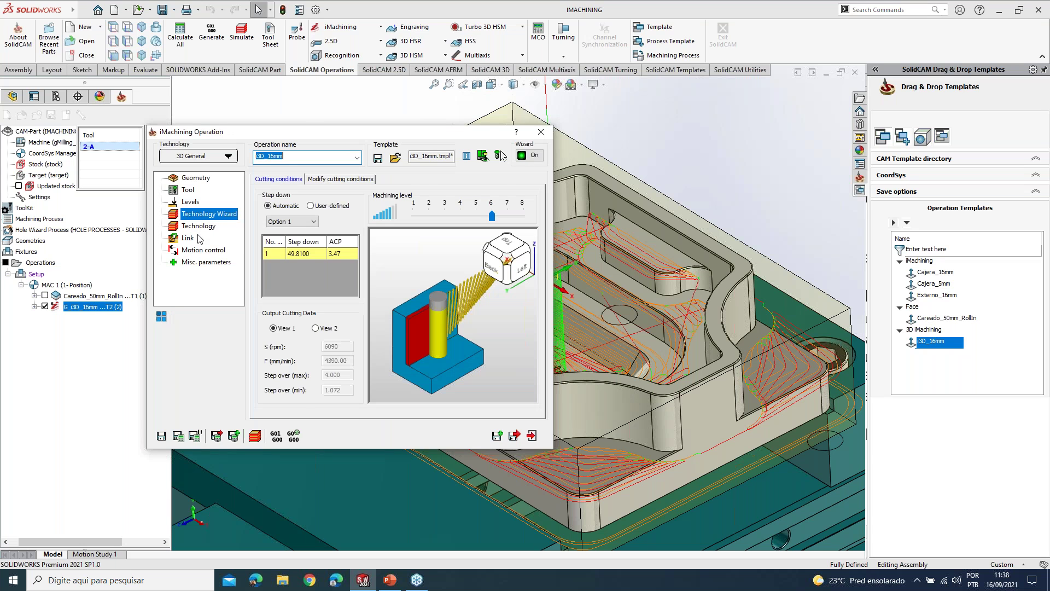
click(199, 227)
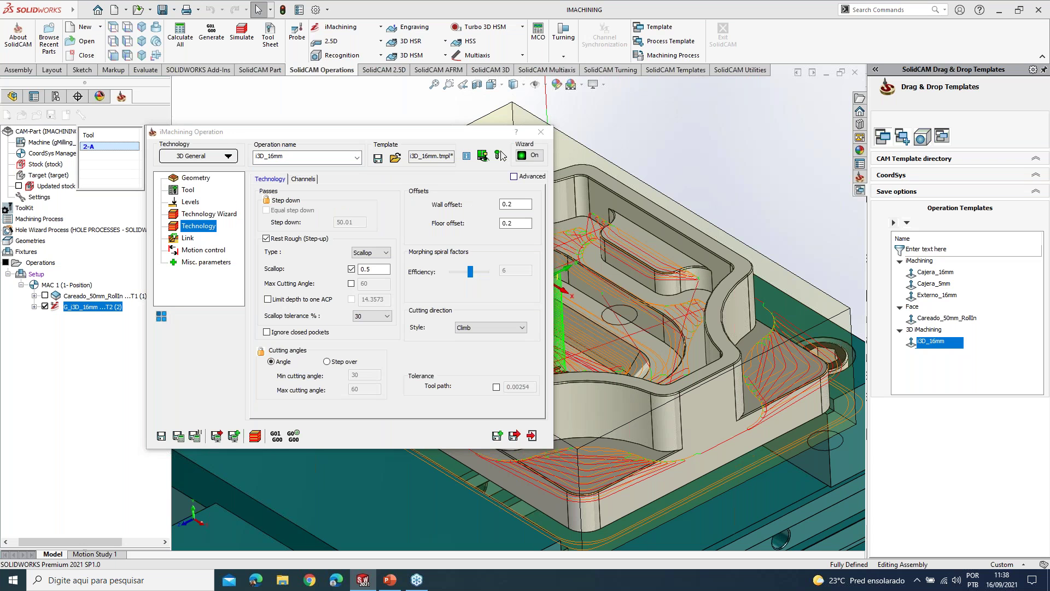
key(Print)
drag(260, 259, 396, 278)
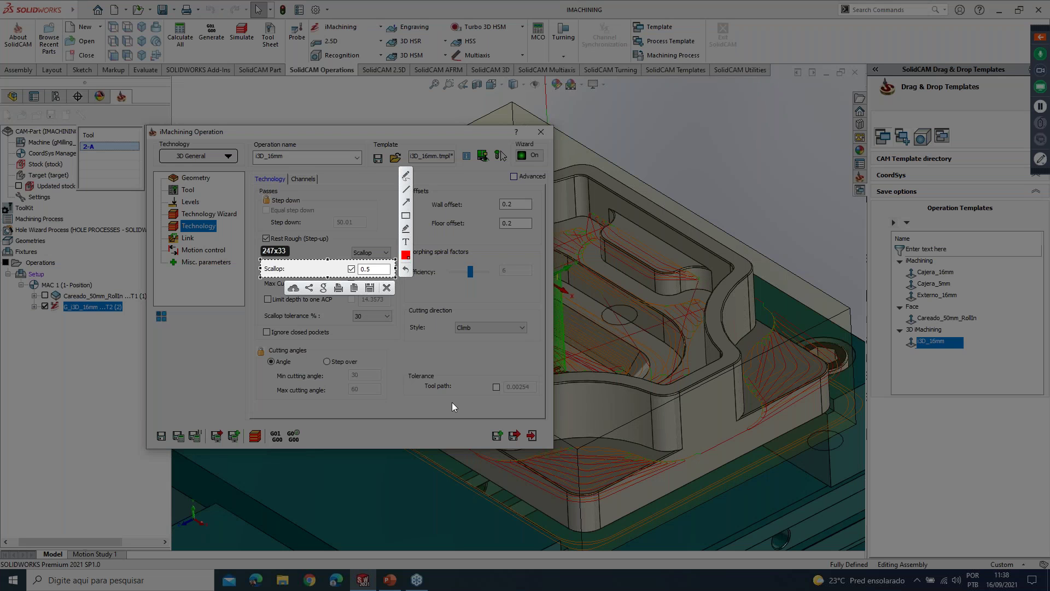
key(ctrl+c)
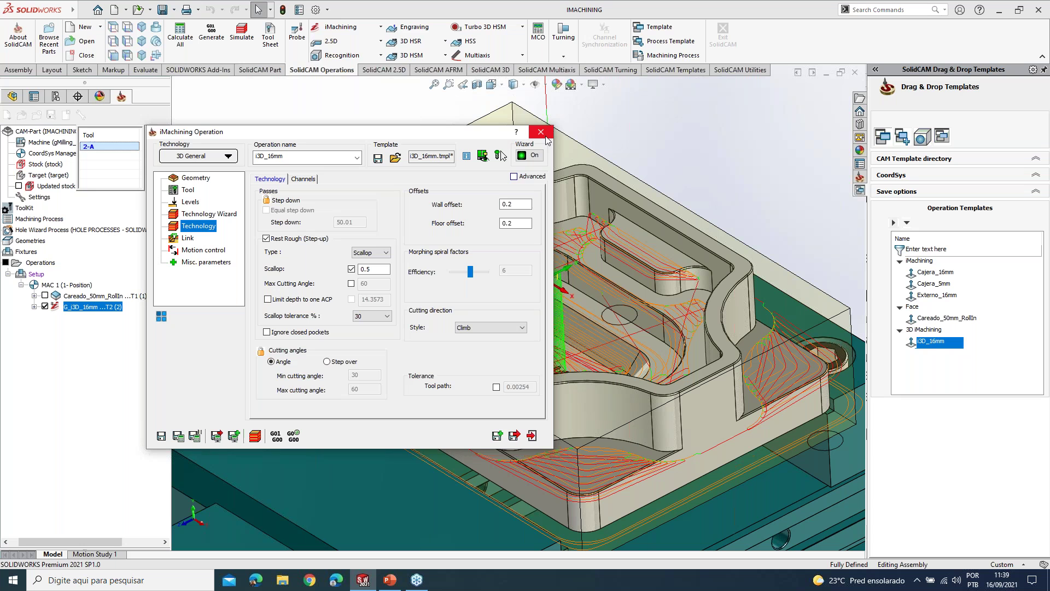
click(546, 137)
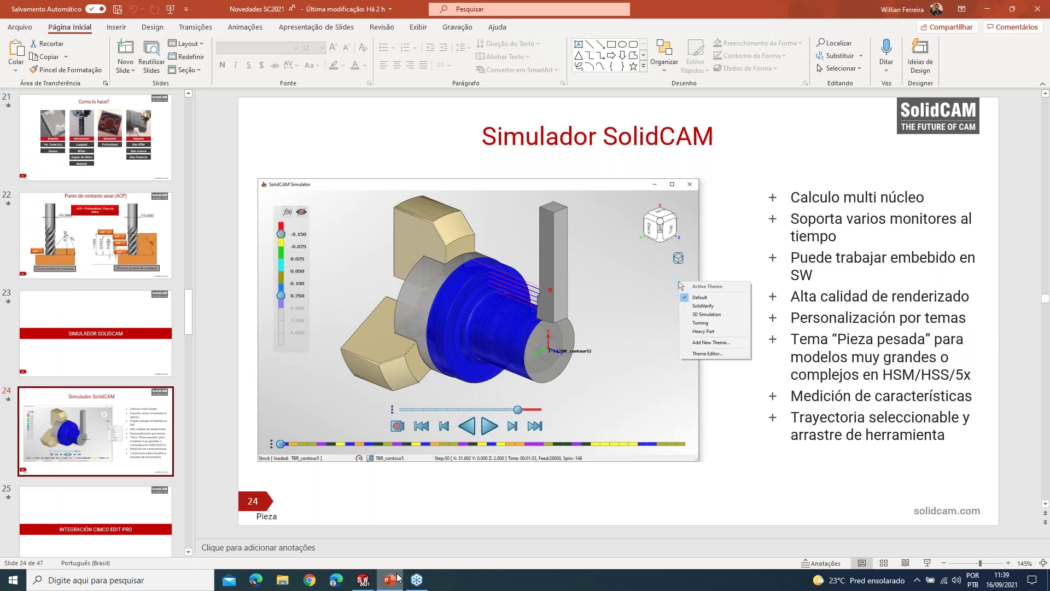
- Present the CIMCO Edit Pro integration slides in PowerPoint, starting from slide 25, and end the slide show
key(Down)
key(shift+F5)
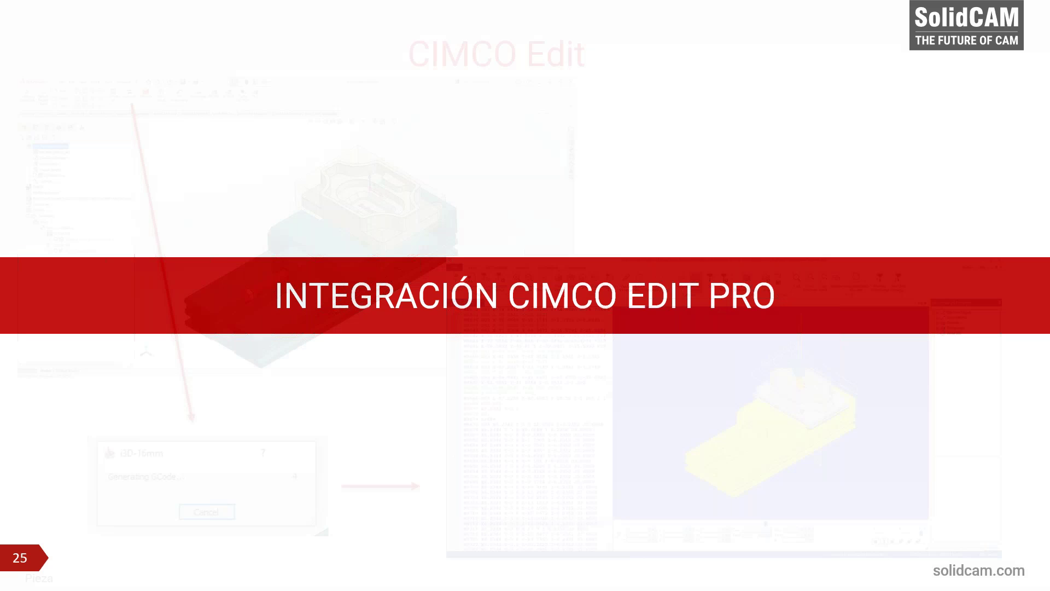
key(Right)
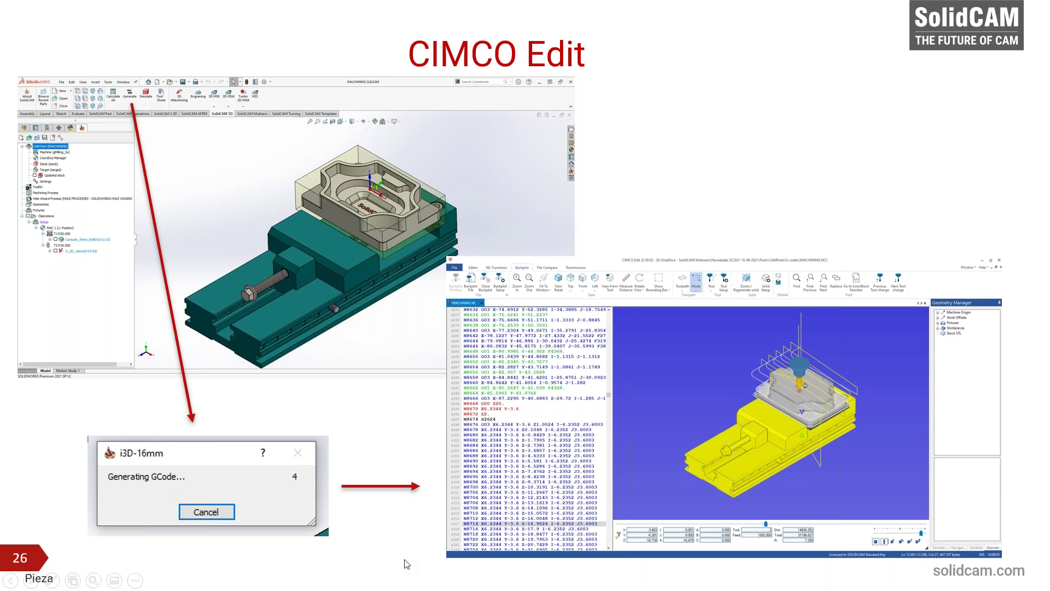
key(Right)
key(Escape)
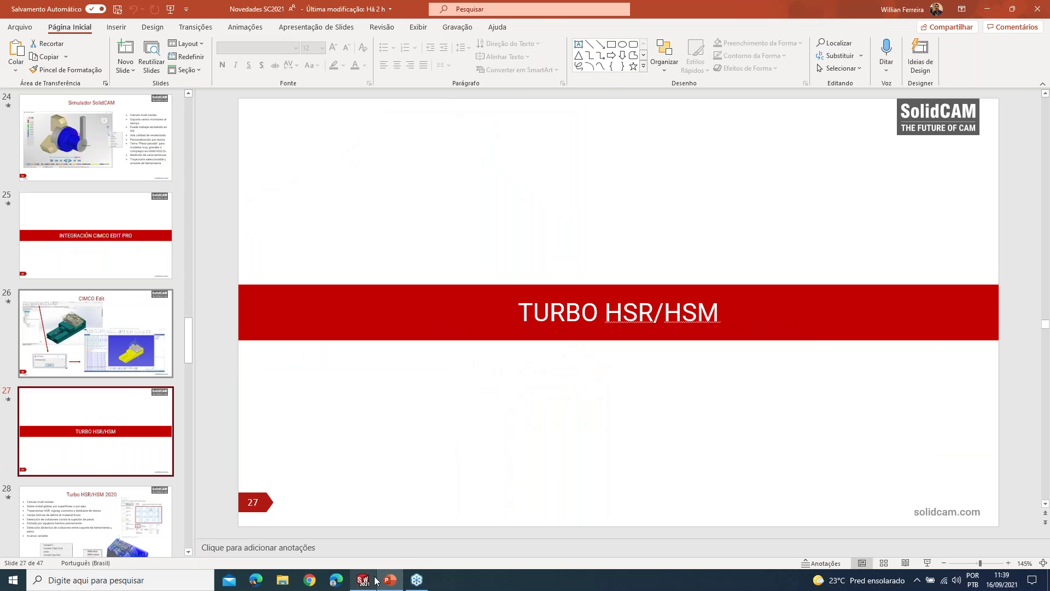
- Switch back to SolidWorks and generate the G-code for all operations
click(375, 580)
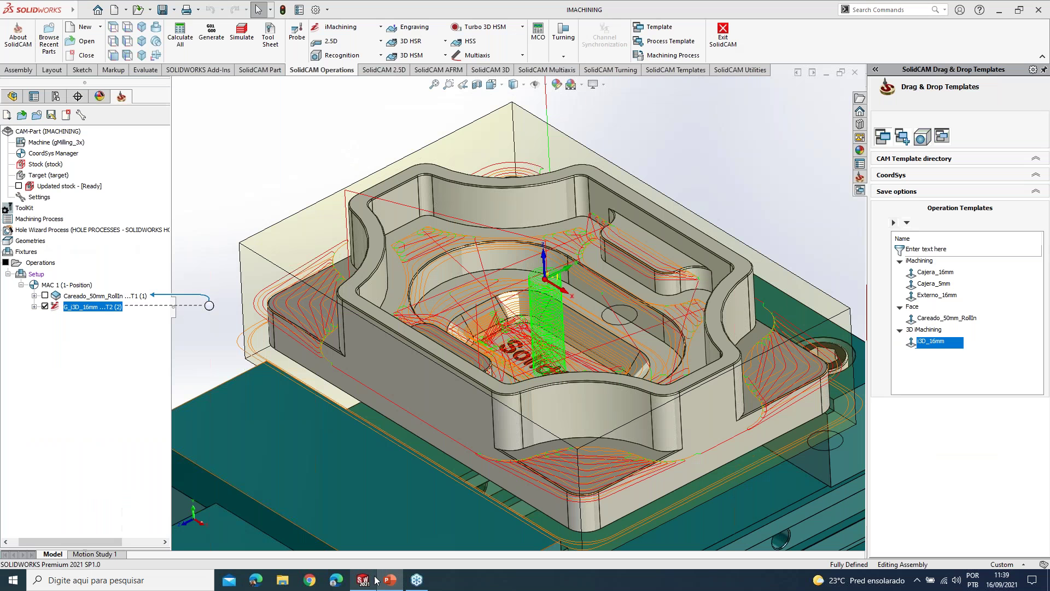
click(47, 263)
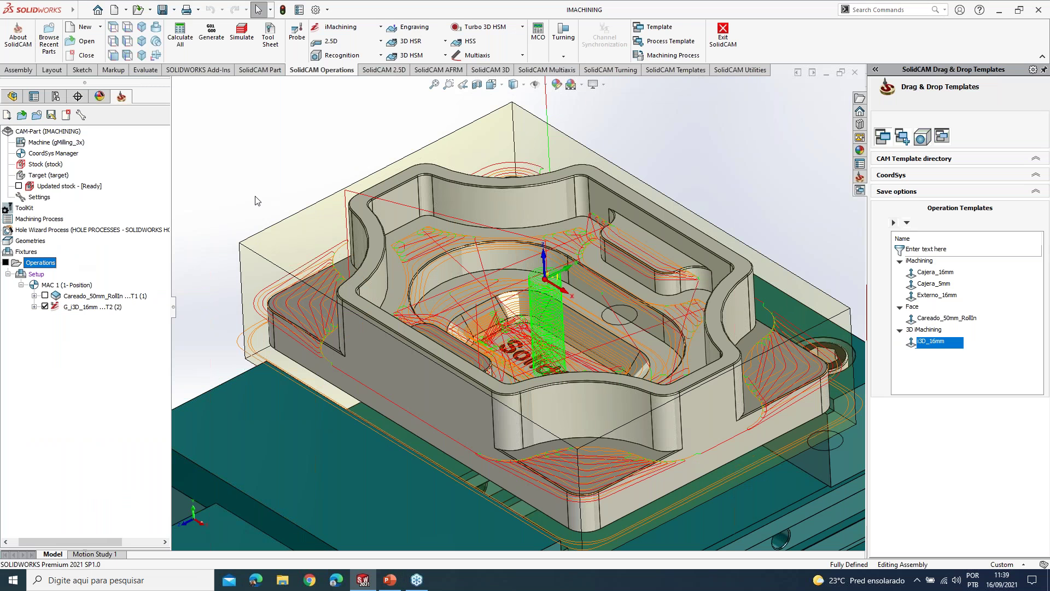
click(213, 44)
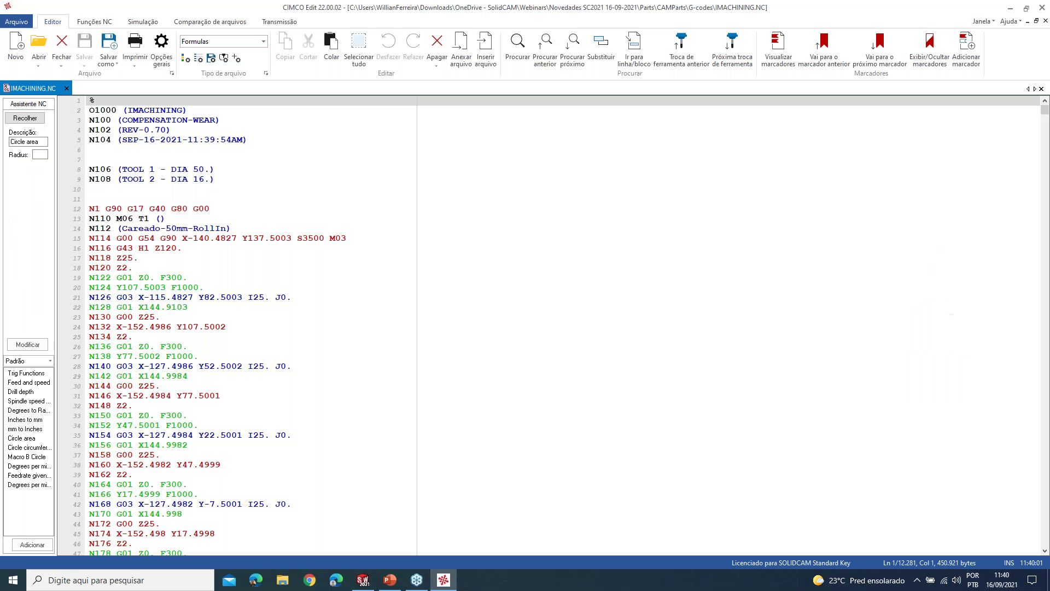
- Read the G-code from its header into the i3D-16mm operation, highlighting the feed rates in blocks N220 and N238
drag(229, 190, 308, 369)
click(219, 111)
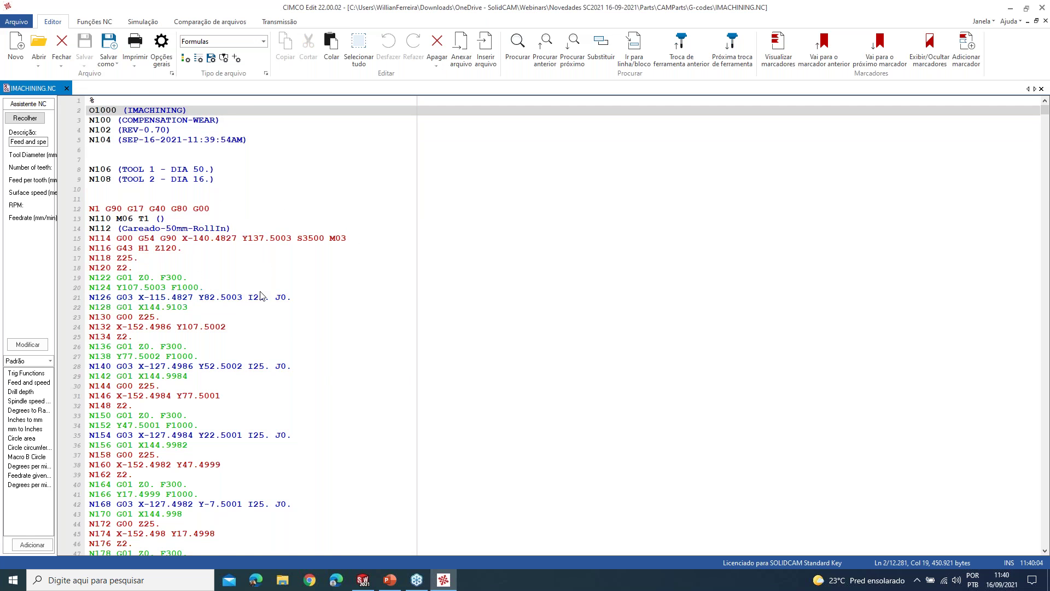
scroll(268, 311, down, 5)
scroll(268, 312, down, 13)
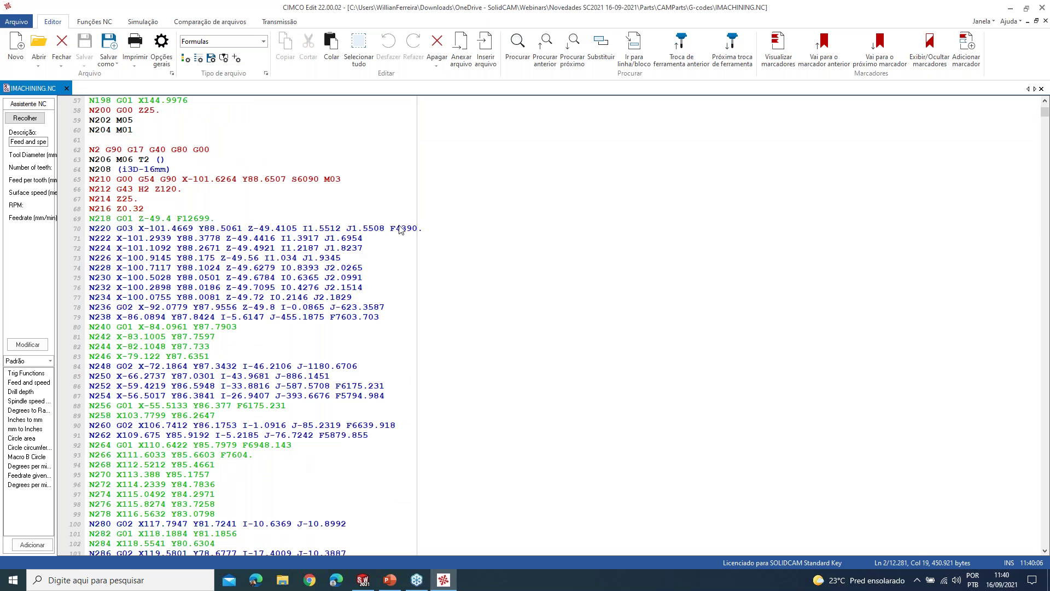
double_click(398, 229)
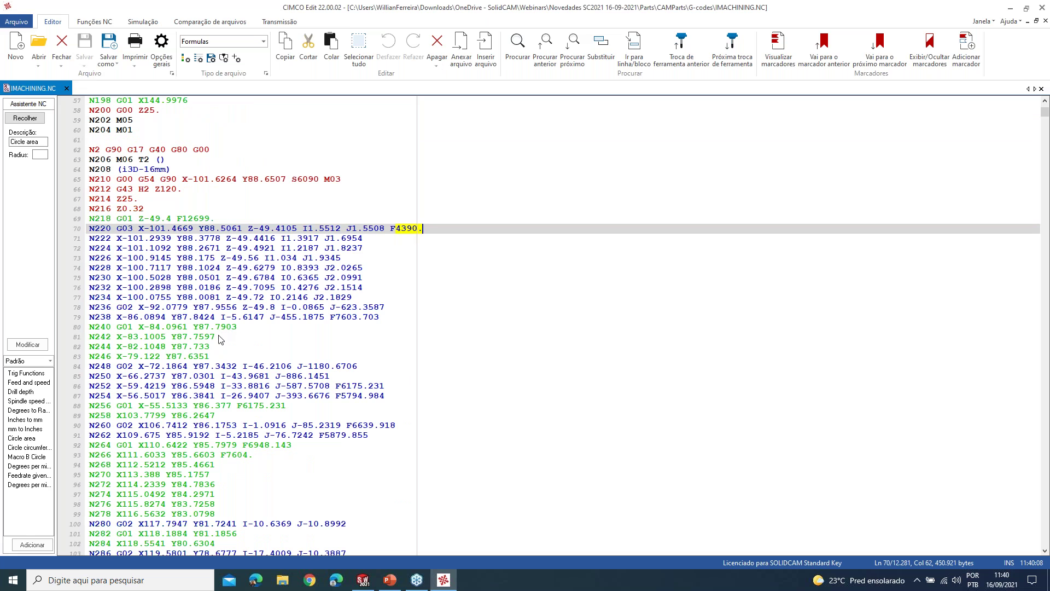
drag(337, 317, 387, 323)
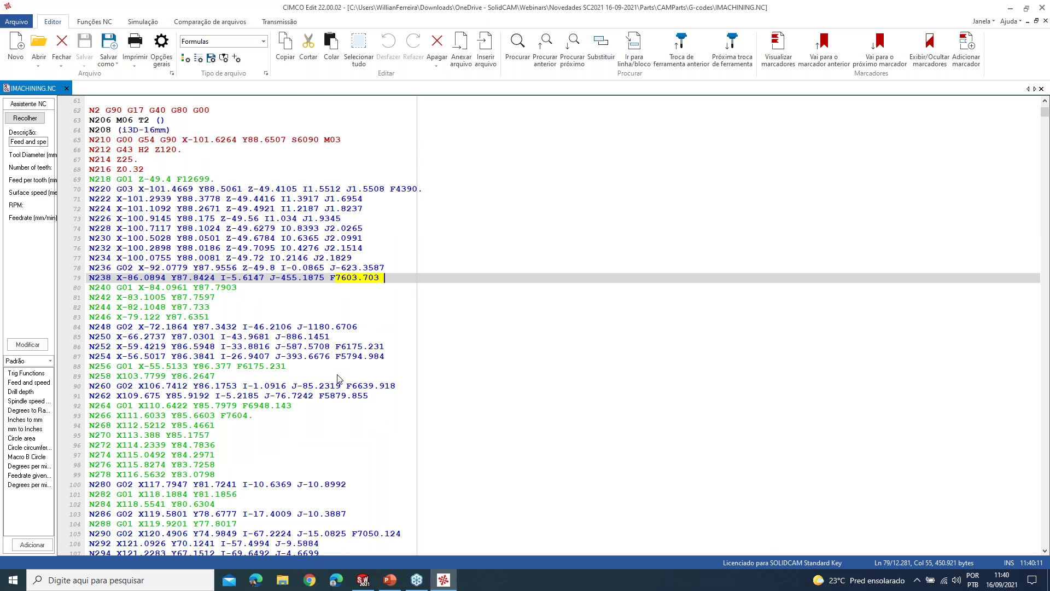
- Highlight the feed rates in blocks N254, N262, N266 and N290, and return to the start of the program
scroll(339, 350, down, 1)
drag(343, 316, 374, 317)
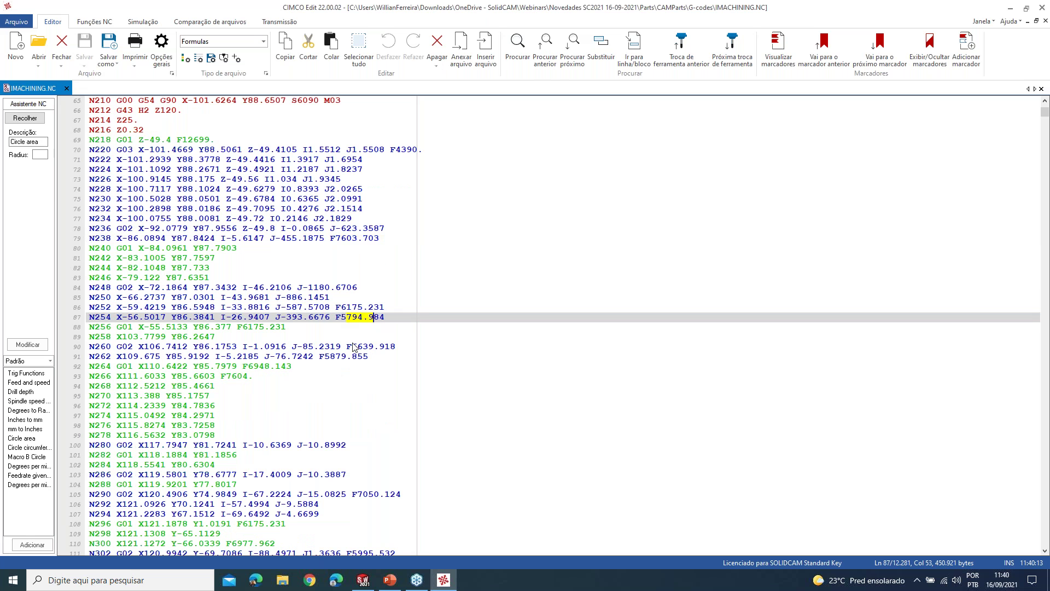
scroll(353, 346, down, 2)
drag(324, 277, 366, 277)
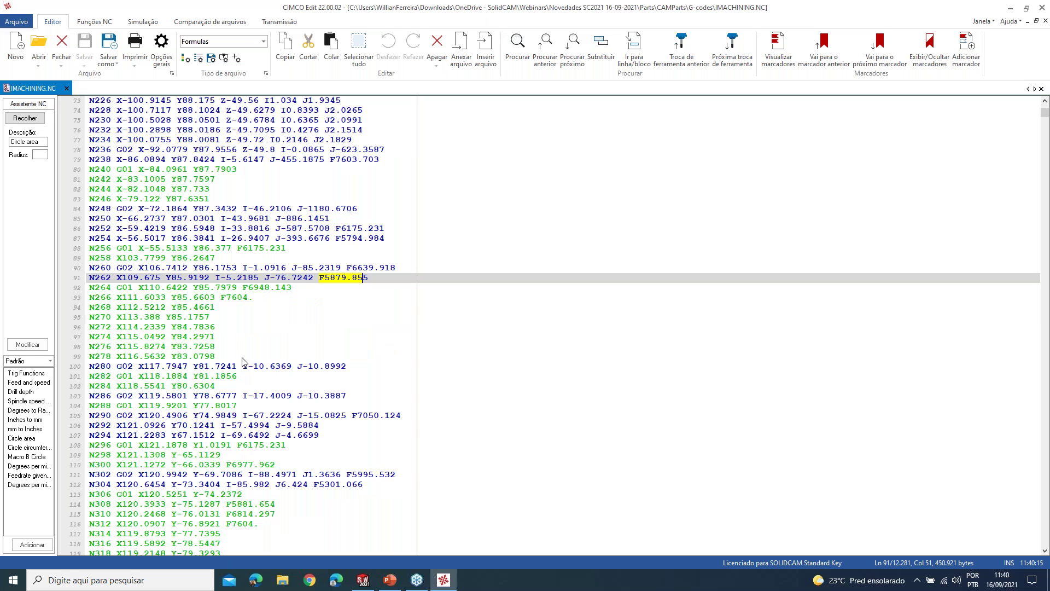
drag(226, 297, 259, 298)
drag(357, 415, 422, 418)
scroll(270, 280, up, 18)
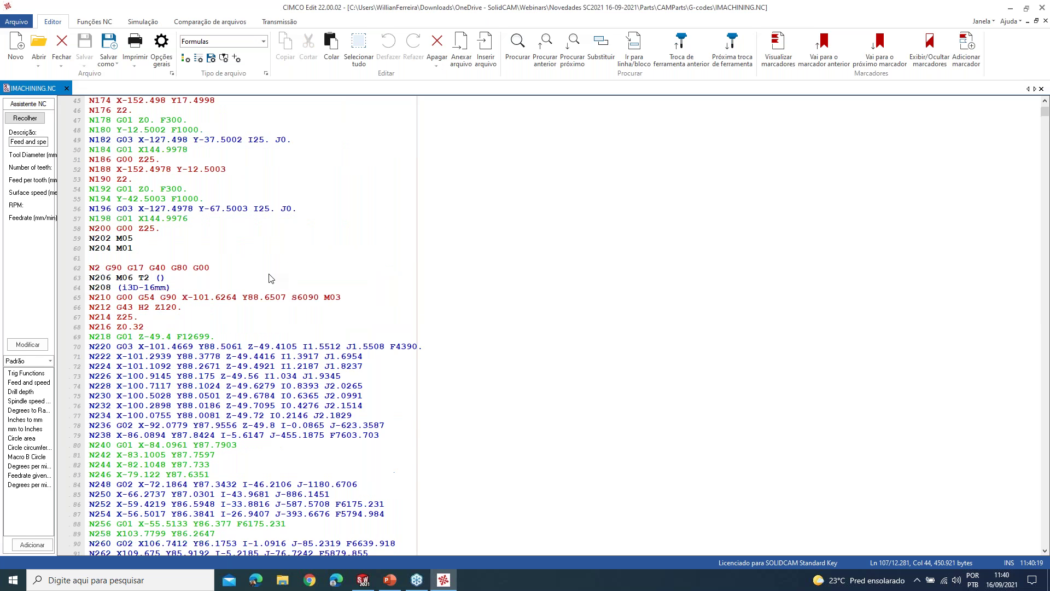
click(185, 152)
click(187, 100)
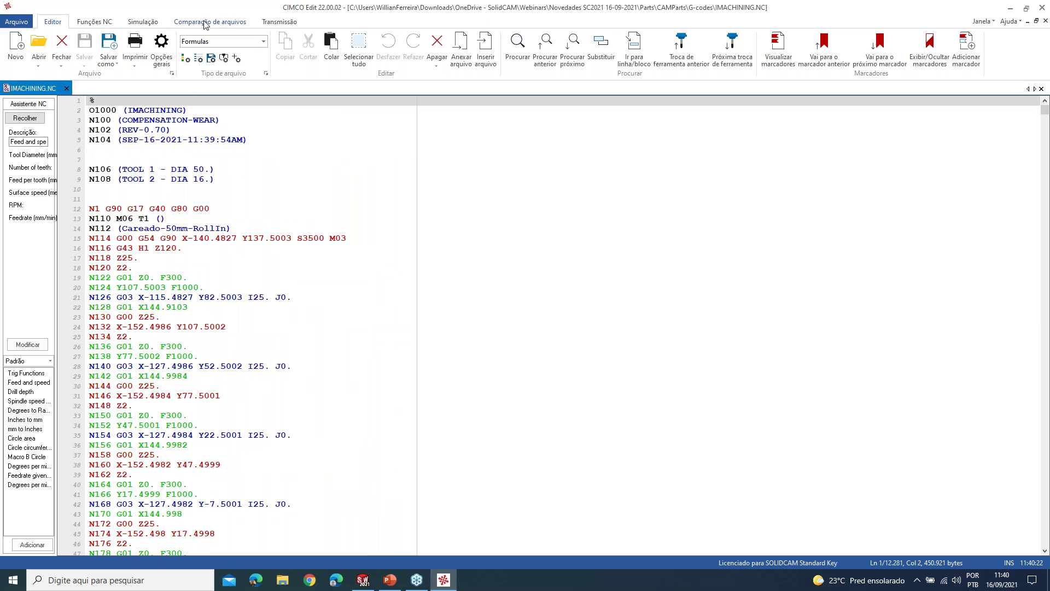
- Open the graphical simulation of IMACHINING.NC and examine the stock, vise and toolpath up close
click(156, 25)
click(26, 59)
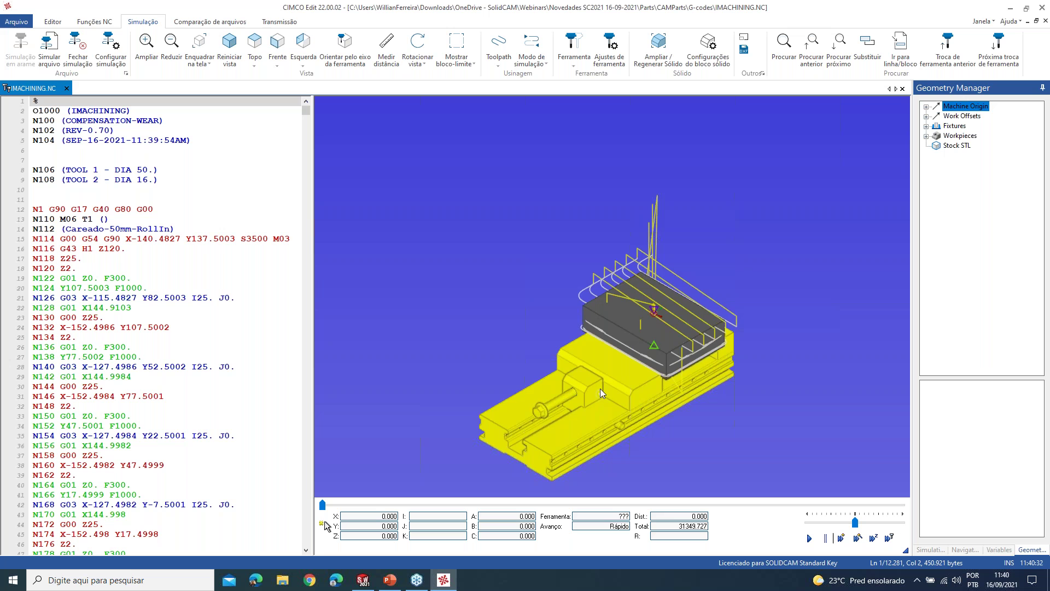
scroll(599, 391, down, 5)
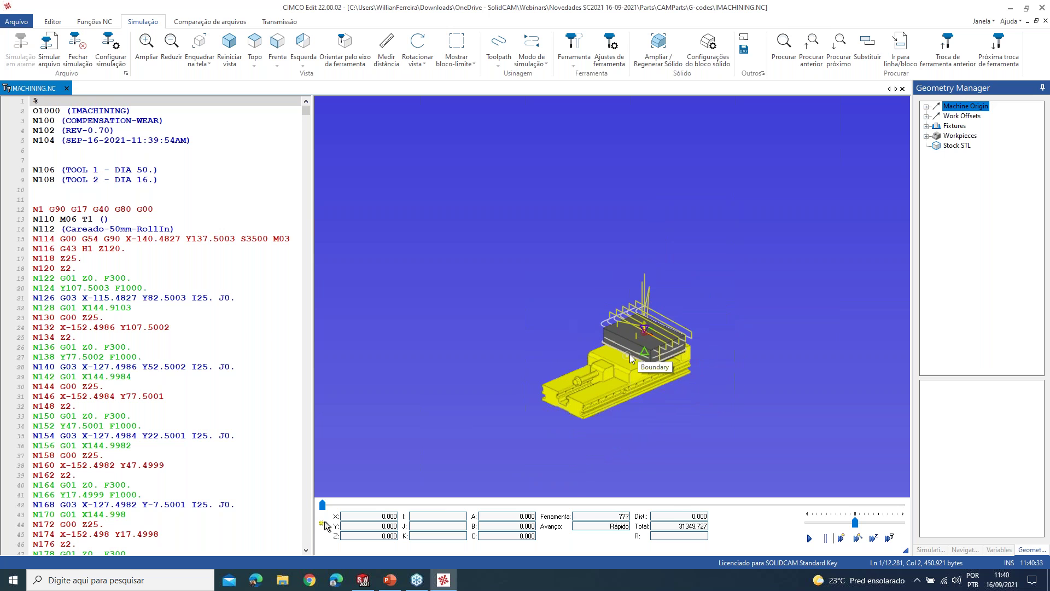
scroll(629, 353, up, 5)
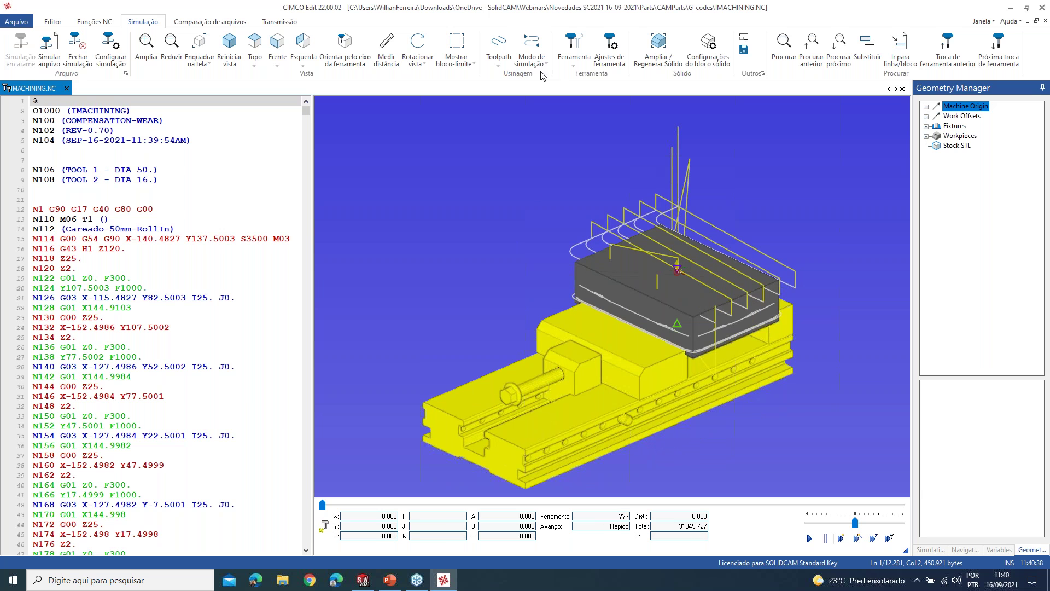
- Show the points along the toolpath and inspect them up close around the stock
click(506, 66)
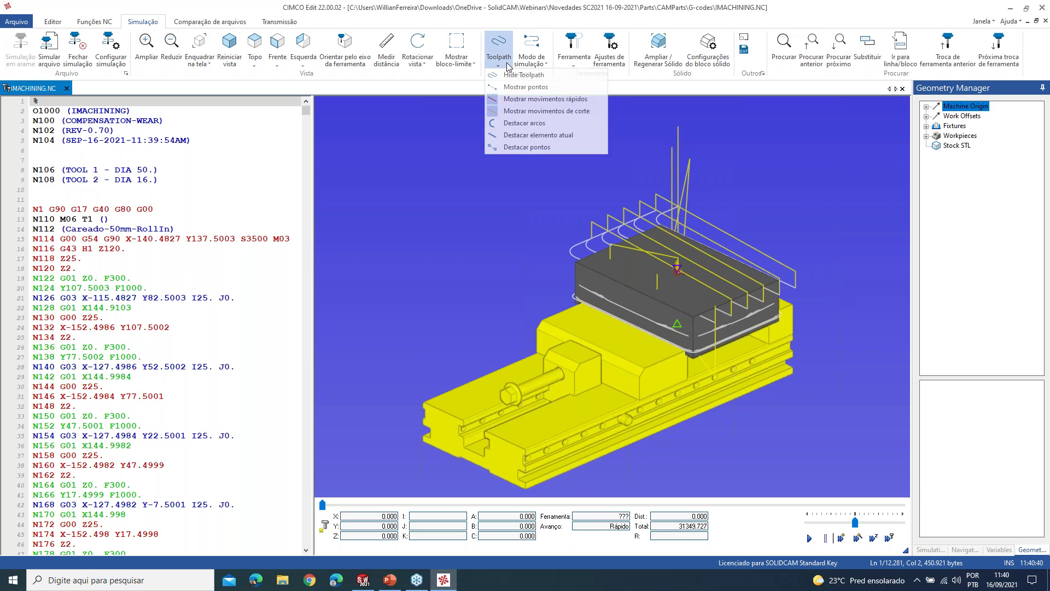
click(526, 87)
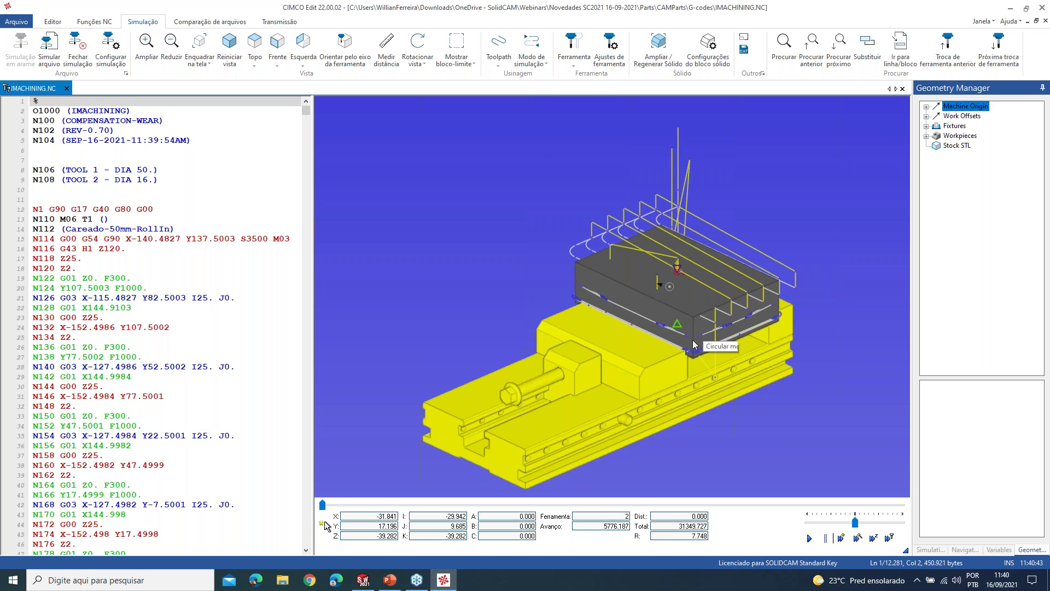
scroll(692, 343, down, 2)
scroll(691, 341, up, 5)
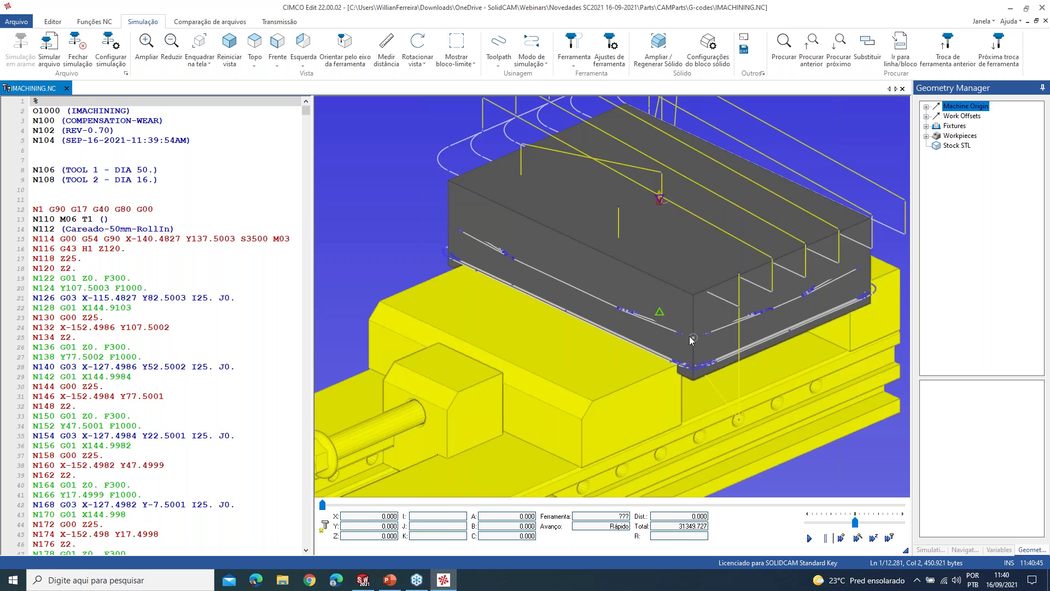
scroll(711, 333, up, 3)
scroll(710, 333, down, 3)
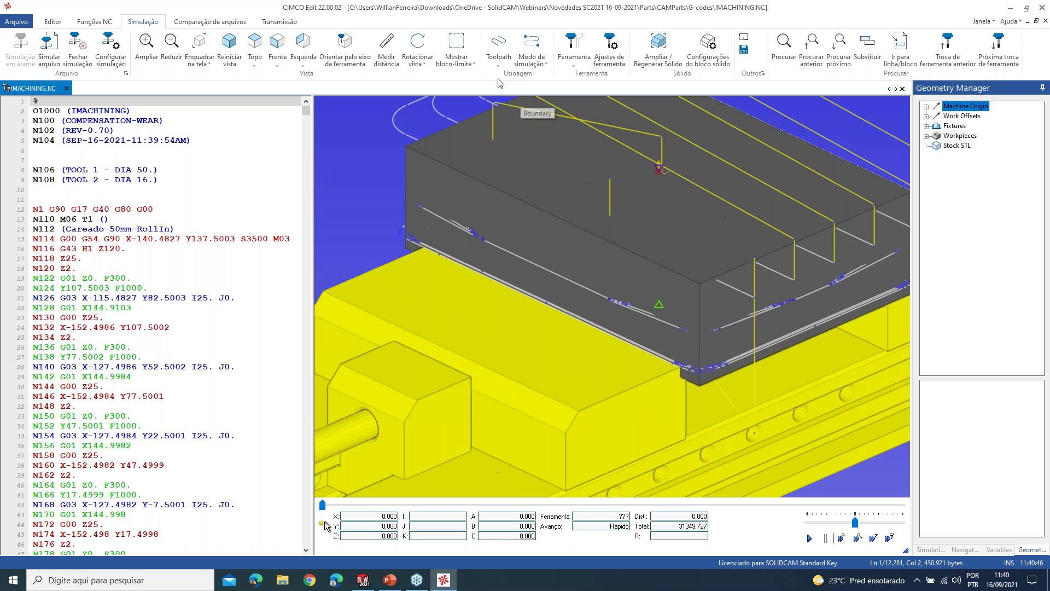
- Turn the highlighting of the toolpath points on and off again to compare the display
click(499, 57)
click(516, 147)
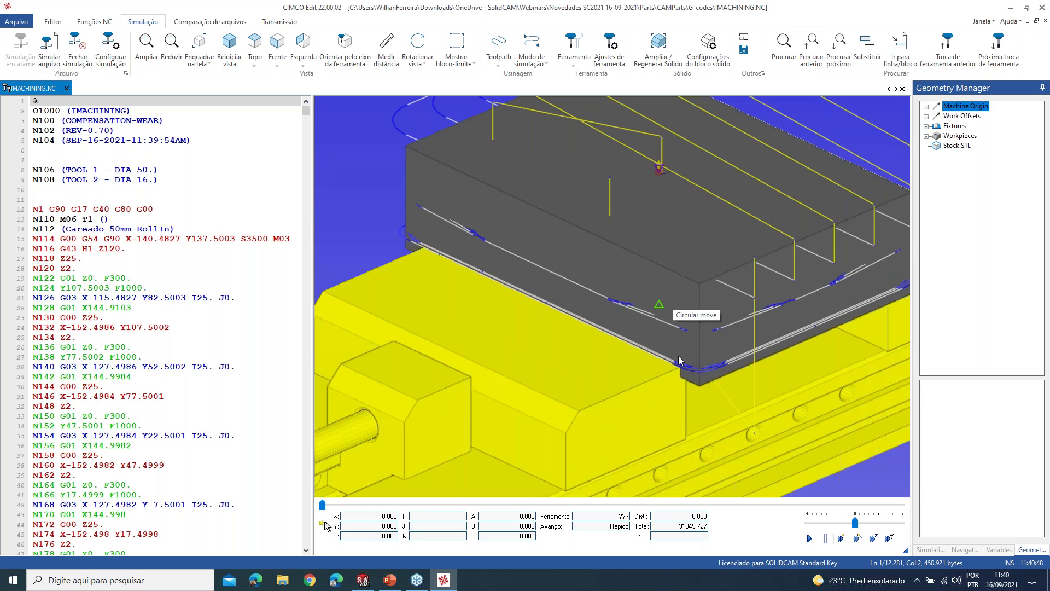
click(500, 64)
click(500, 69)
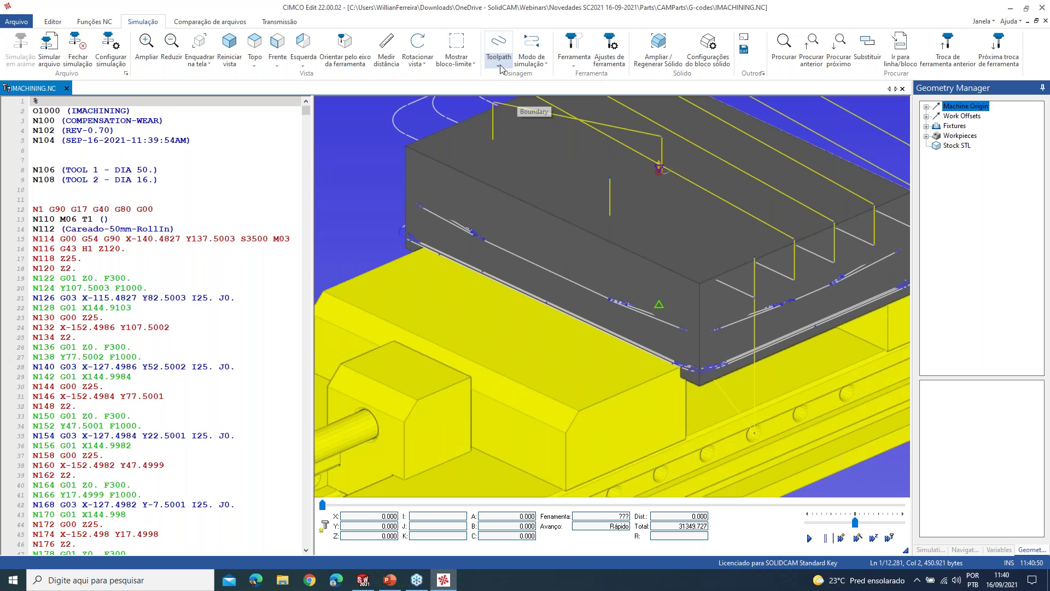
- Hide the toolpath points and examine the plain toolpath around the stock and vise
click(501, 67)
click(508, 88)
scroll(591, 234, up, 3)
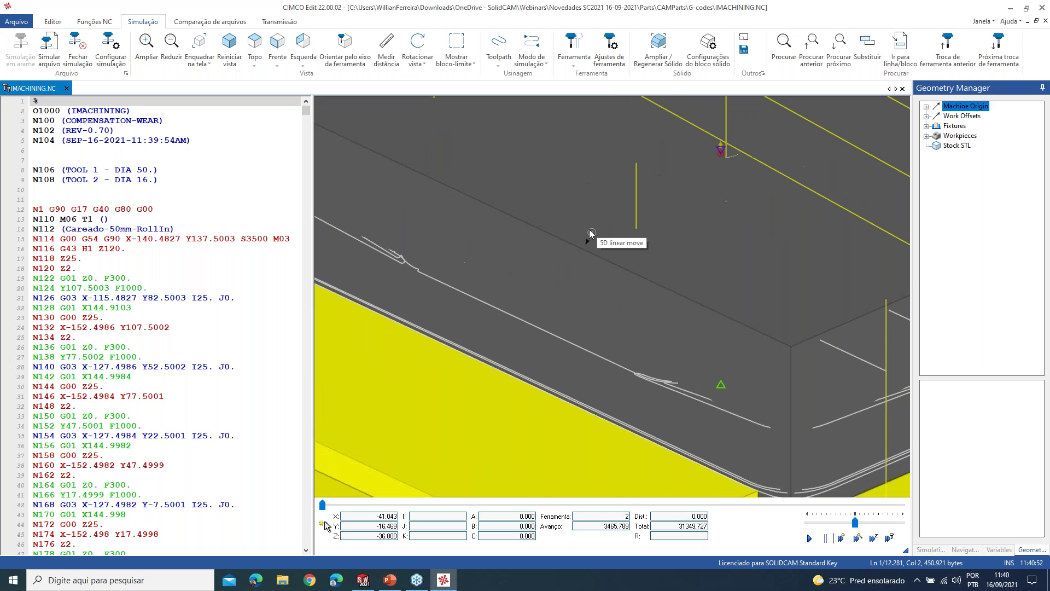
scroll(590, 235, down, 3)
scroll(590, 239, down, 3)
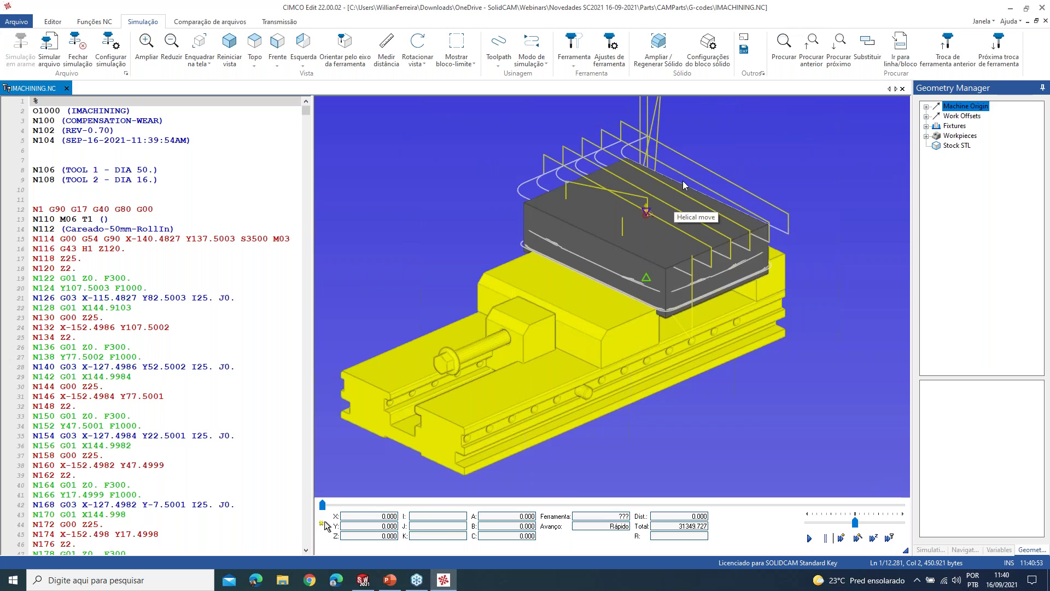
scroll(682, 211, up, 2)
scroll(681, 256, down, 2)
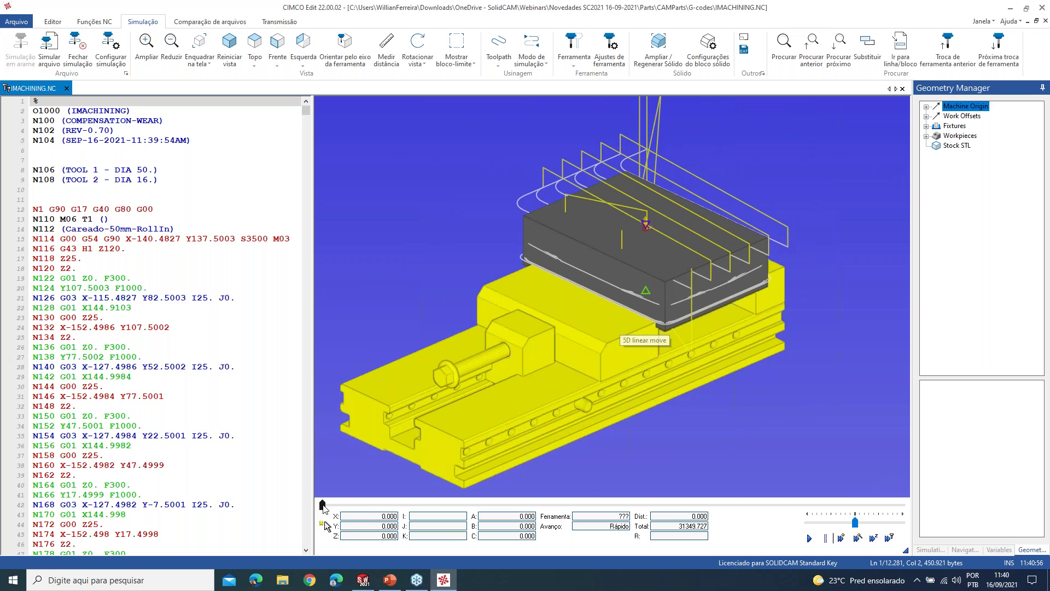
- Advance the simulation to block N8490 and on to block N20942, examining the tool's progress along the toolpath
drag(323, 504, 617, 505)
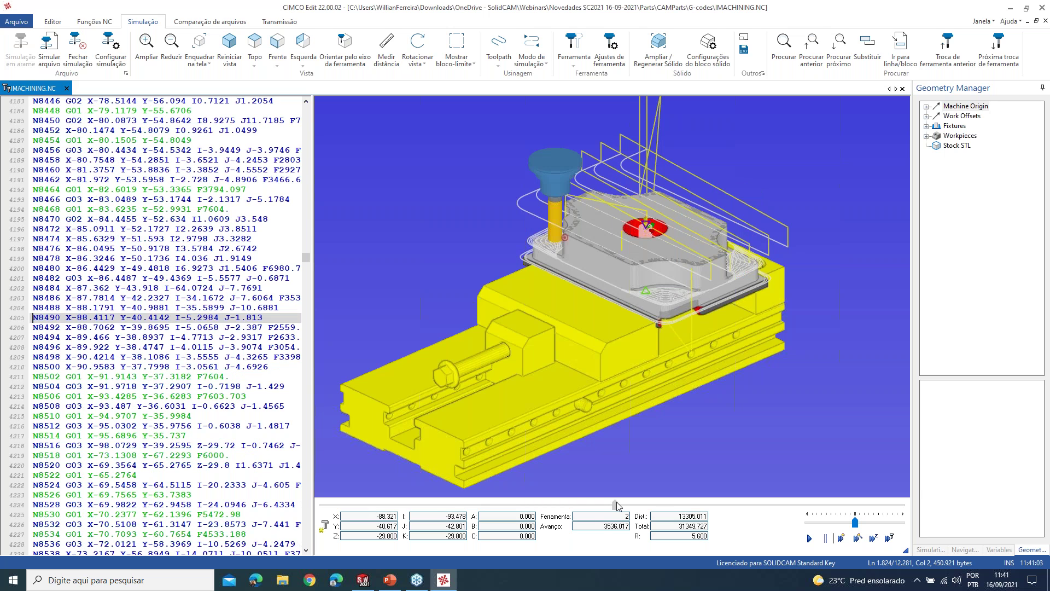
drag(618, 505, 859, 515)
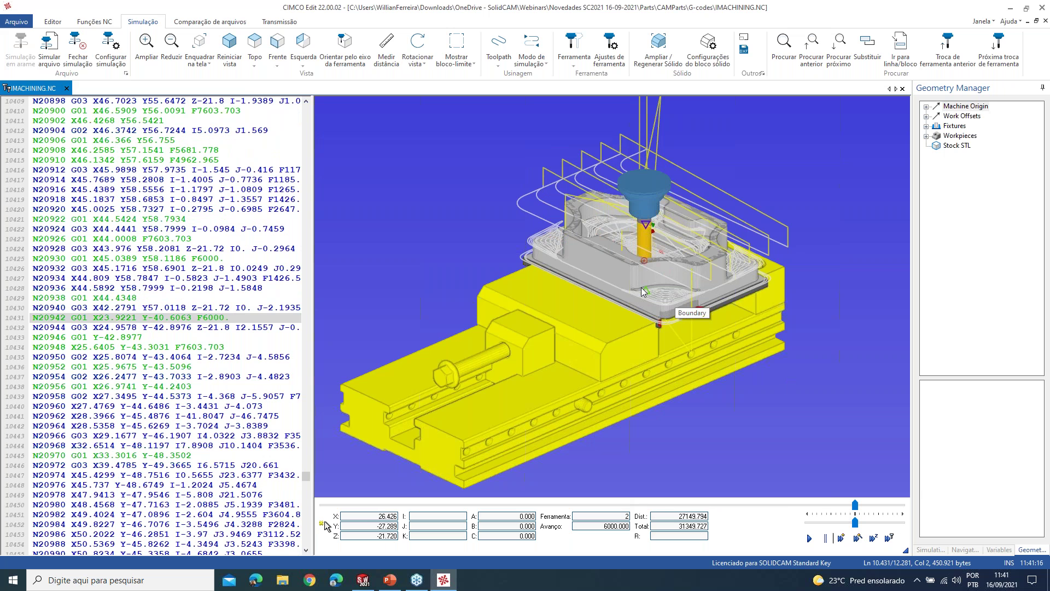